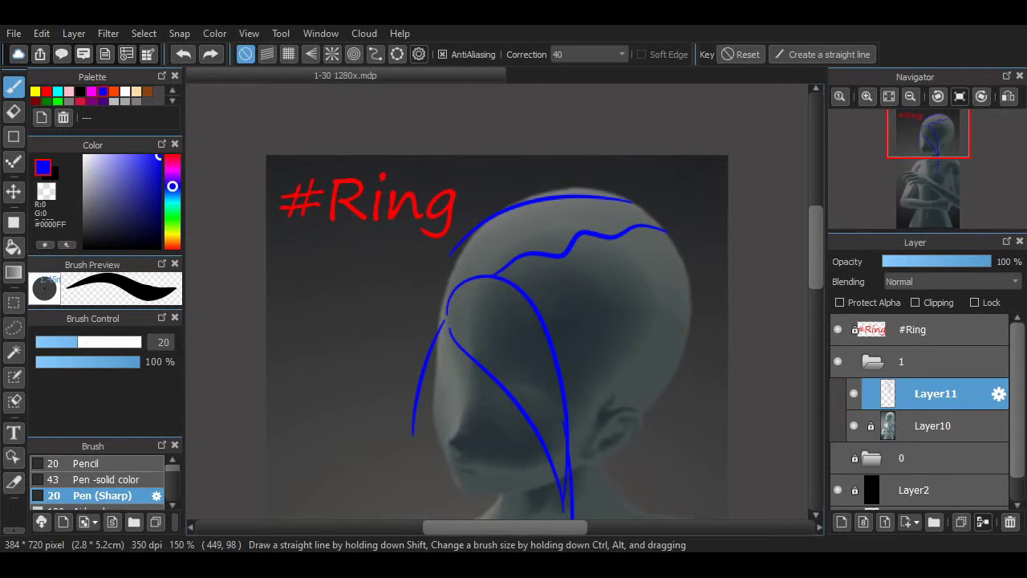
Sketch a short curved blue mouth line on the lower face with the Pen (Sharp) brush
{"action": "scroll", "coordinate": [646, 378], "scroll_direction": "down", "scroll_amount": 3}
{"action": "scroll", "coordinate": [506, 286], "scroll_direction": "up", "scroll_amount": 1}
{"action": "left_click_drag", "start_coordinate": [474, 262], "coordinate": [492, 258]}
{"action": "scroll", "coordinate": [541, 300], "scroll_direction": "up", "scroll_amount": 2}
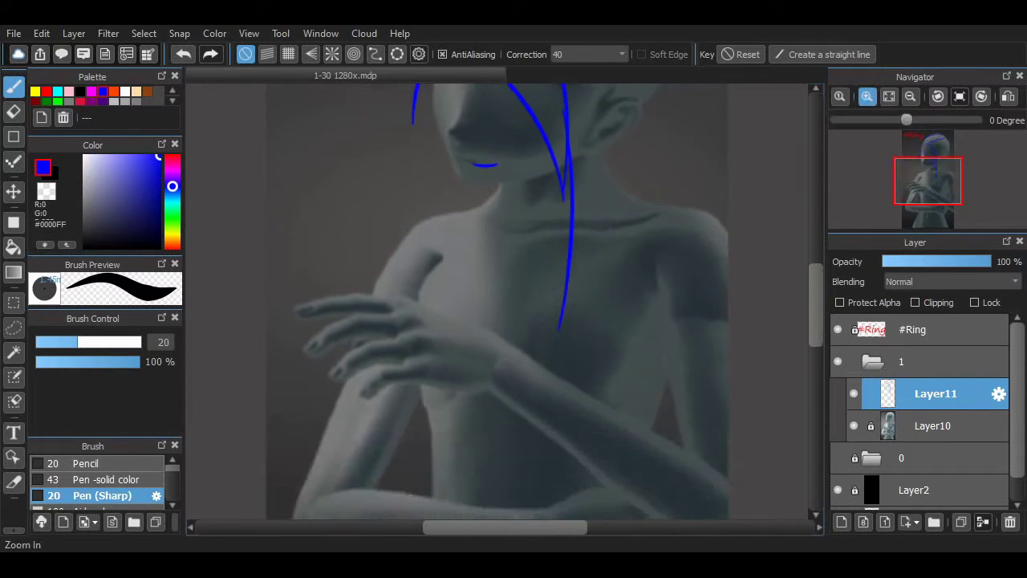
Sketch blue rings on two adjacent fingers of the raised hand: a wide patterned band and a plain curved band above it
{"action": "scroll", "coordinate": [514, 498], "scroll_direction": "up", "scroll_amount": 1}
{"action": "scroll", "coordinate": [455, 356], "scroll_direction": "up", "scroll_amount": 1}
{"action": "scroll", "coordinate": [777, 289], "scroll_direction": "up", "scroll_amount": 1}
{"action": "scroll", "coordinate": [777, 290], "scroll_direction": "down", "scroll_amount": 2}
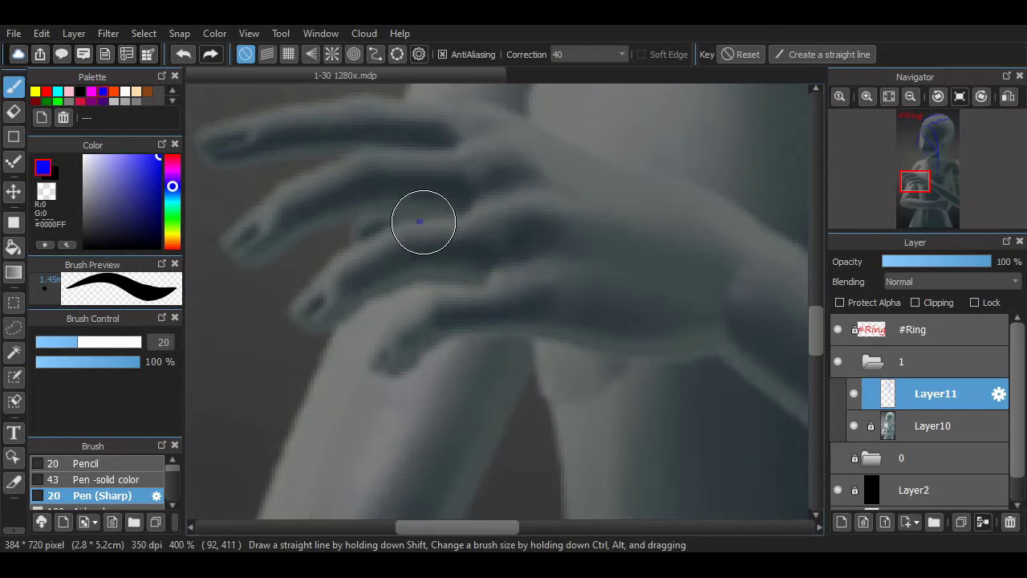
{"action": "mouse_move", "coordinate": [423, 220]}
{"action": "left_mouse_down"}
{"action": "mouse_move", "coordinate": [461, 265]}
{"action": "mouse_move", "coordinate": [473, 258]}
{"action": "mouse_move", "coordinate": [480, 219]}
{"action": "mouse_move", "coordinate": [429, 219]}
{"action": "mouse_move", "coordinate": [483, 212]}
{"action": "left_mouse_up"}
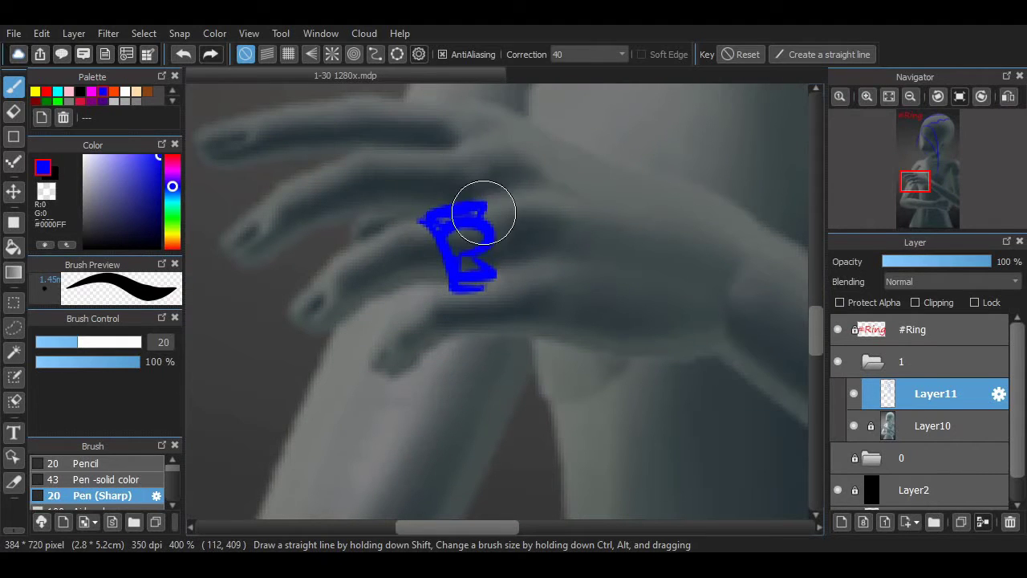
{"action": "left_click_drag", "start_coordinate": [491, 258], "coordinate": [485, 277]}
{"action": "scroll", "coordinate": [763, 268], "scroll_direction": "up", "scroll_amount": 2}
{"action": "left_click_drag", "start_coordinate": [423, 274], "coordinate": [443, 331]}
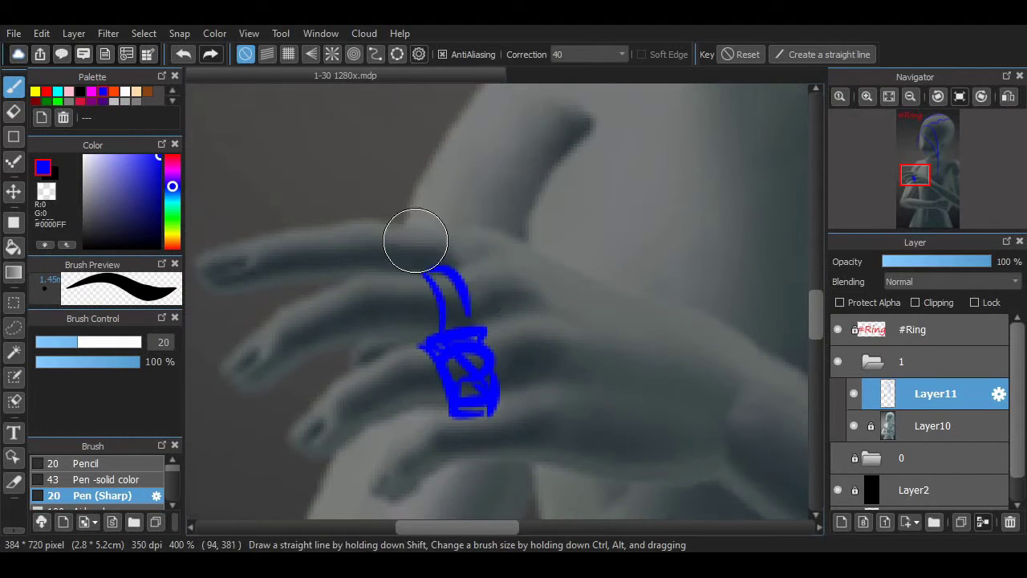
Sketch a bracelet around the raised hand's wrist as a curved band with hanging loops
{"action": "scroll", "coordinate": [500, 305], "scroll_direction": "down", "scroll_amount": 2}
{"action": "scroll", "coordinate": [500, 305], "scroll_direction": "right", "scroll_amount": 3}
{"action": "left_click", "coordinate": [541, 215]}
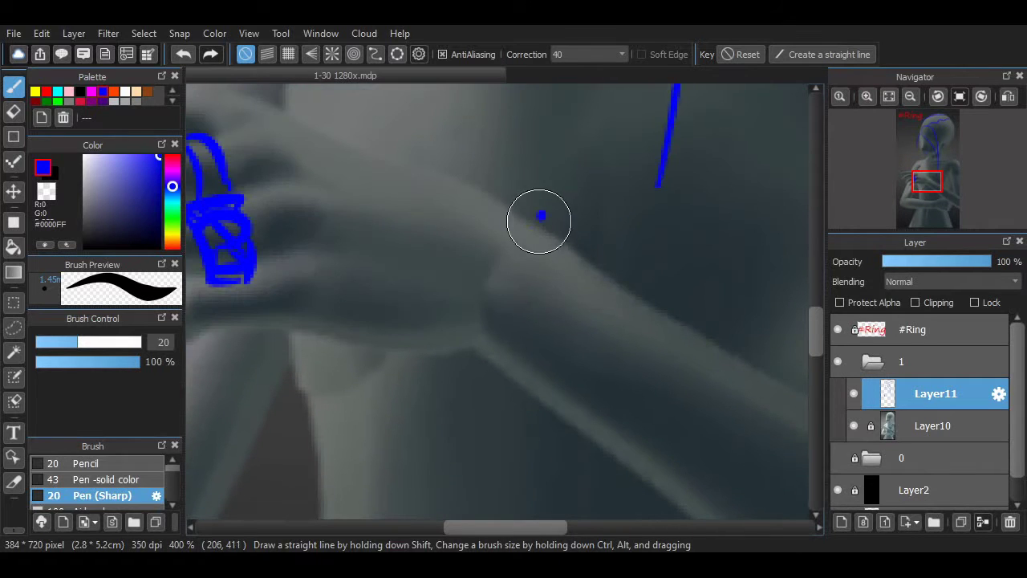
{"action": "mouse_move", "coordinate": [539, 221]}
{"action": "left_mouse_down"}
{"action": "mouse_move", "coordinate": [509, 385]}
{"action": "mouse_move", "coordinate": [567, 305]}
{"action": "mouse_move", "coordinate": [583, 362]}
{"action": "mouse_move", "coordinate": [614, 347]}
{"action": "left_mouse_up"}
{"action": "key", "text": "ctrl+minus"}
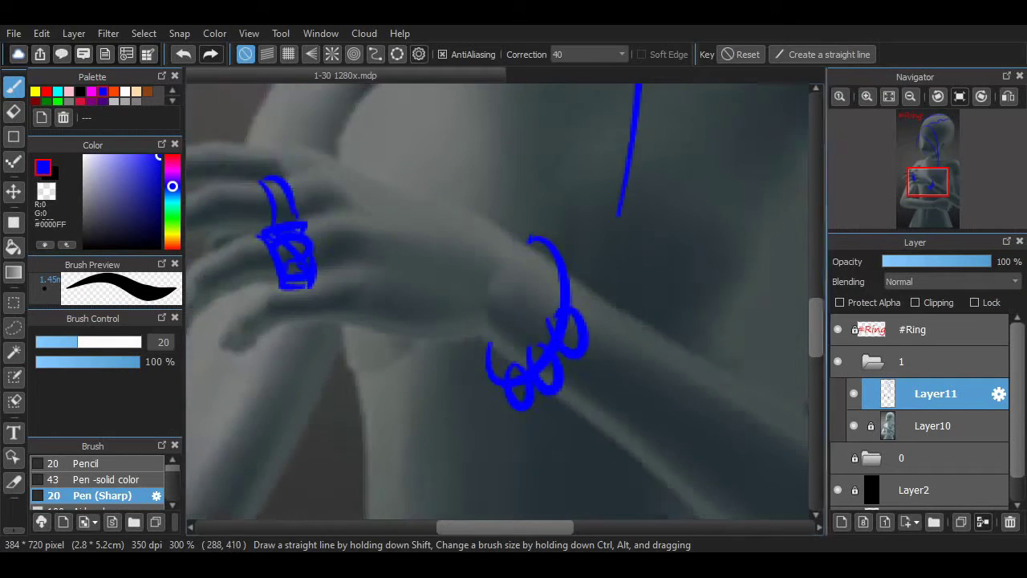
Sketch both eyes as nested blue arches, undoing the far eye's first stroke and redrawing it
{"action": "scroll", "coordinate": [615, 333], "scroll_direction": "up", "scroll_amount": 9}
{"action": "left_click_drag", "start_coordinate": [488, 329], "coordinate": [586, 361]}
{"action": "left_click_drag", "start_coordinate": [370, 285], "coordinate": [411, 298]}
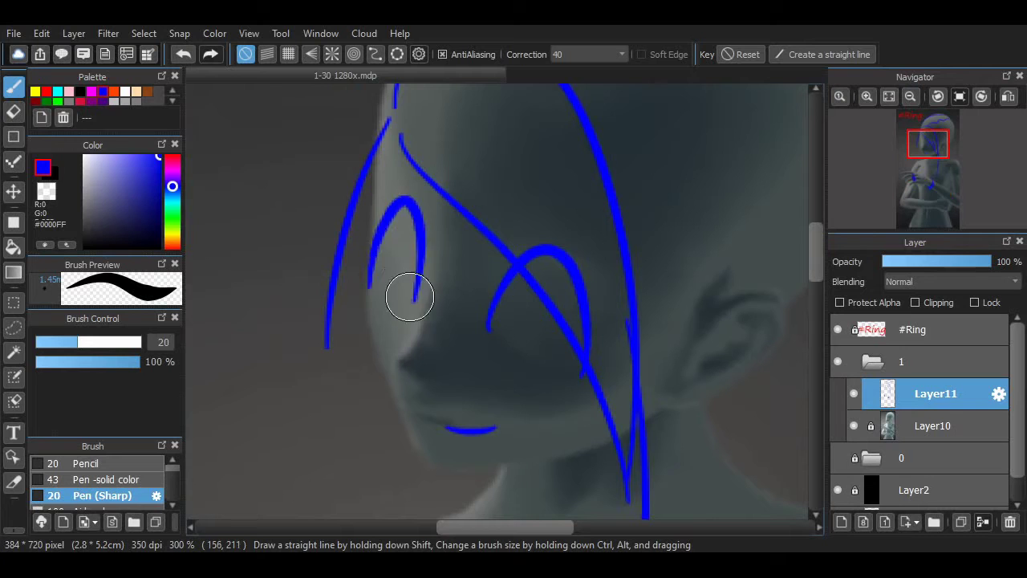
{"action": "key", "text": "ctrl+z"}
{"action": "left_click_drag", "start_coordinate": [379, 239], "coordinate": [414, 295]}
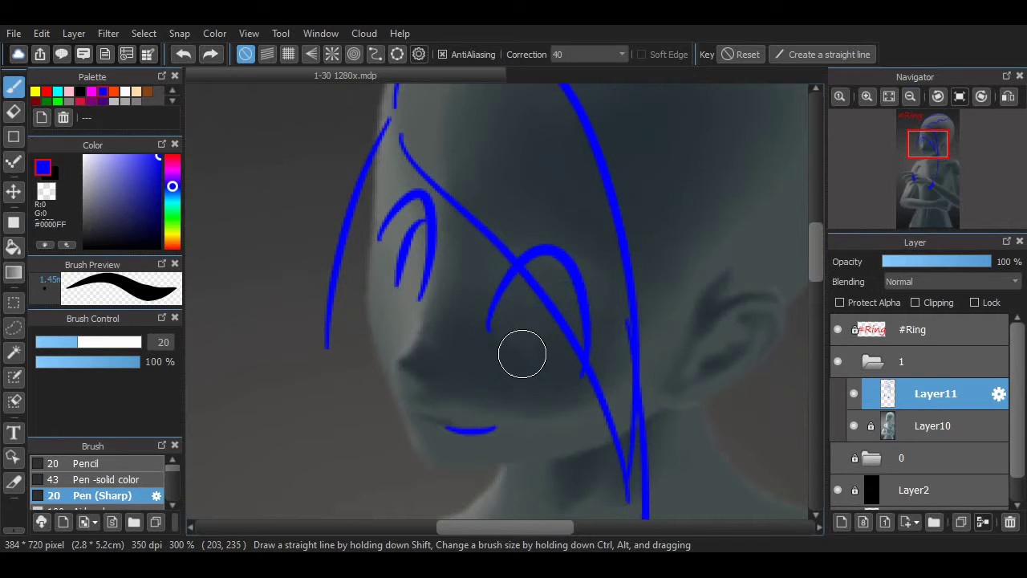
{"action": "scroll", "coordinate": [615, 298], "scroll_direction": "down", "scroll_amount": 5}
{"action": "key", "text": "ctrl+minus"}
{"action": "key", "text": "ctrl+minus"}
Draw a curved hair strand from the forehead over the crown and close the front lock's tip beside the cheek
{"action": "scroll", "coordinate": [615, 298], "scroll_direction": "up", "scroll_amount": 4}
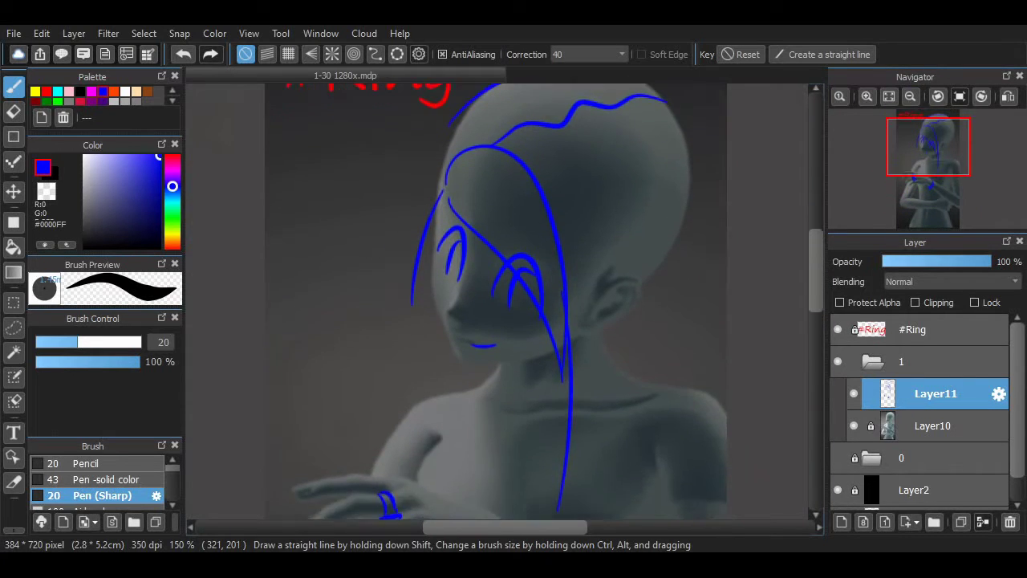
{"action": "left_click_drag", "start_coordinate": [517, 223], "coordinate": [563, 209]}
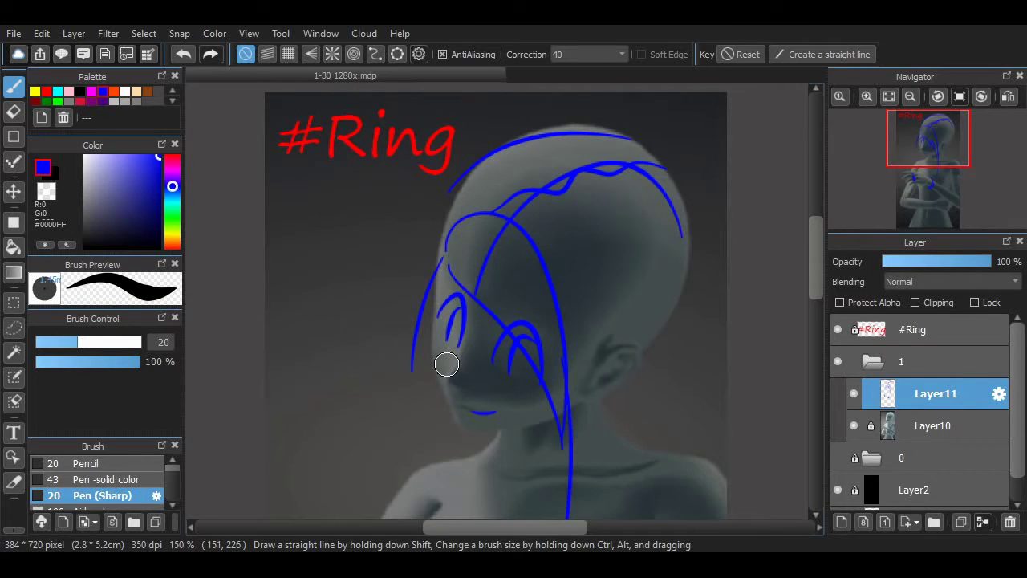
{"action": "scroll", "coordinate": [627, 264], "scroll_direction": "down", "scroll_amount": 3}
{"action": "scroll", "coordinate": [801, 291], "scroll_direction": "down", "scroll_amount": 1}
{"action": "scroll", "coordinate": [801, 291], "scroll_direction": "up", "scroll_amount": 1}
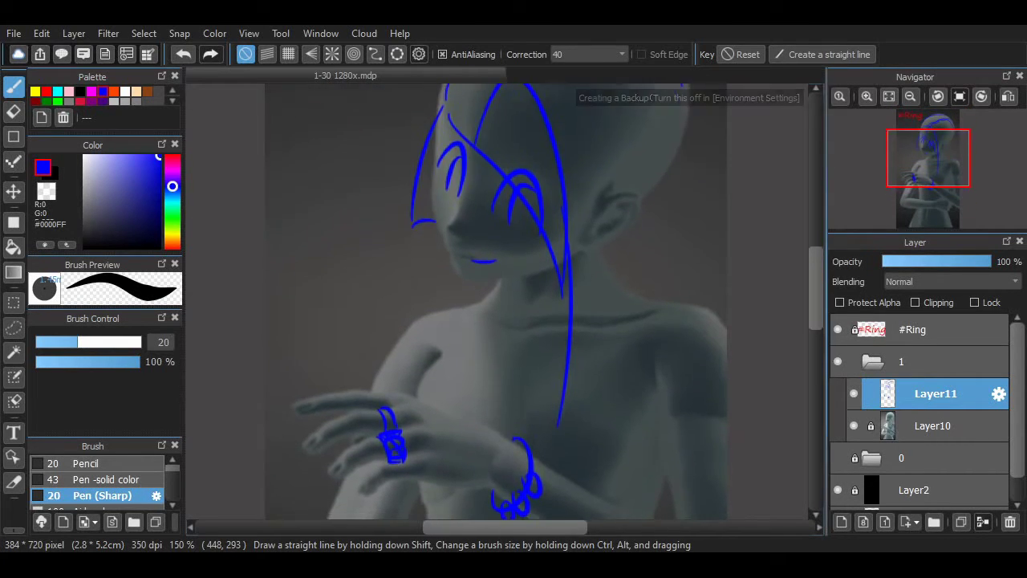
Draw the V-shaped collar line across the shoulders and the neck lines on both sides
{"action": "left_click_drag", "start_coordinate": [479, 307], "coordinate": [651, 304]}
{"action": "scroll", "coordinate": [758, 300], "scroll_direction": "up", "scroll_amount": 3}
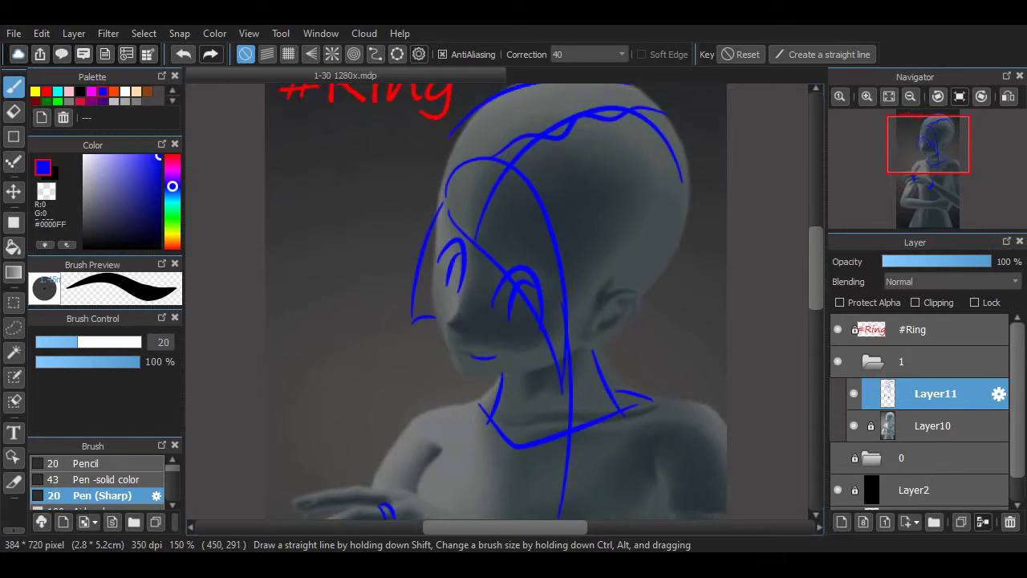
{"action": "scroll", "coordinate": [758, 300], "scroll_direction": "down", "scroll_amount": 7}
{"action": "scroll", "coordinate": [512, 299], "scroll_direction": "up", "scroll_amount": 3}
Sketch a narrow pointed shape with a flat top edge on the hip below the folded hand
{"action": "scroll", "coordinate": [483, 304], "scroll_direction": "down", "scroll_amount": 4}
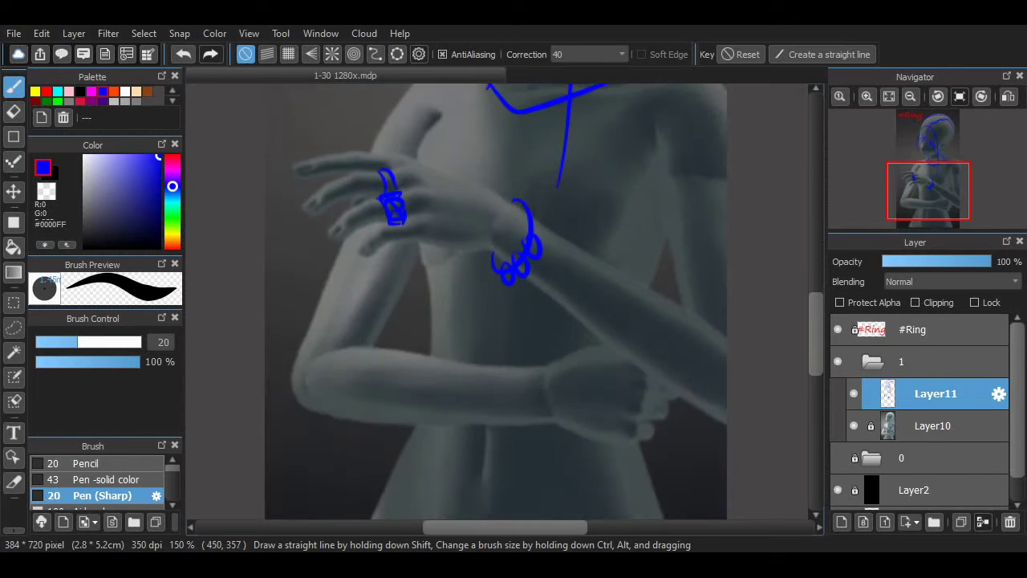
{"action": "scroll", "coordinate": [562, 313], "scroll_direction": "up", "scroll_amount": 1}
{"action": "scroll", "coordinate": [661, 325], "scroll_direction": "down", "scroll_amount": 2}
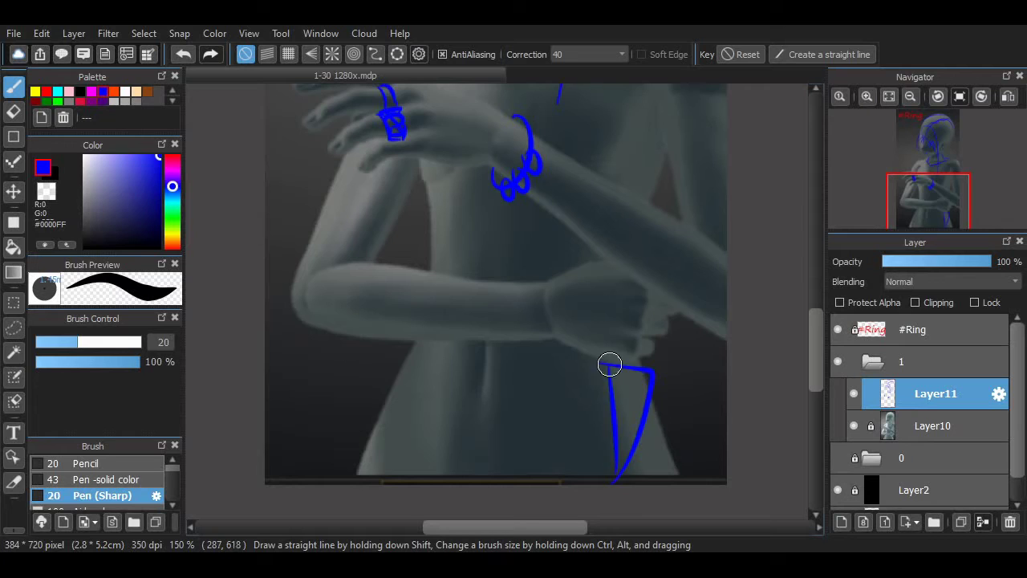
{"action": "scroll", "coordinate": [610, 366], "scroll_direction": "up", "scroll_amount": 5}
{"action": "scroll", "coordinate": [525, 191], "scroll_direction": "down", "scroll_amount": 3}
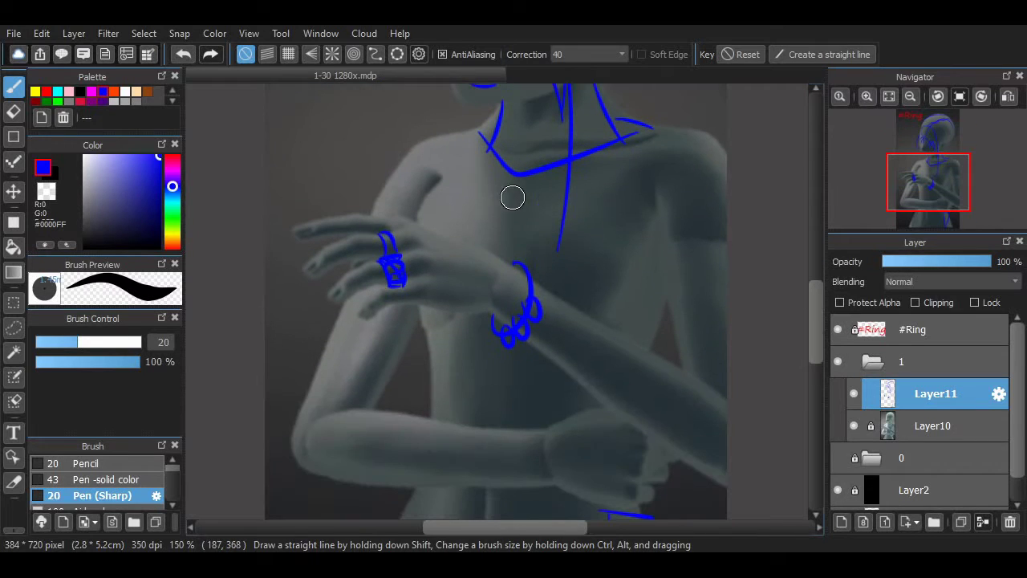
Undo the last strokes, then draw two lines descending from the collar's point and a wide V line across the chest
{"action": "key", "text": "ctrl+z"}
{"action": "key", "text": "ctrl+z"}
{"action": "key", "text": "ctrl+z"}
{"action": "key", "text": "ctrl+z"}
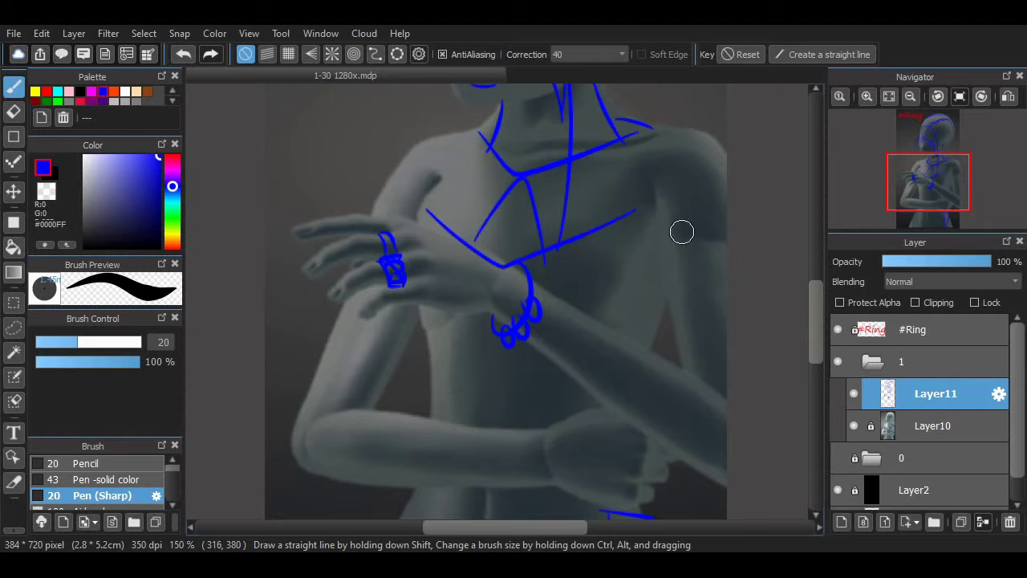
{"action": "scroll", "coordinate": [722, 281], "scroll_direction": "up", "scroll_amount": 2}
{"action": "scroll", "coordinate": [642, 256], "scroll_direction": "down", "scroll_amount": 1}
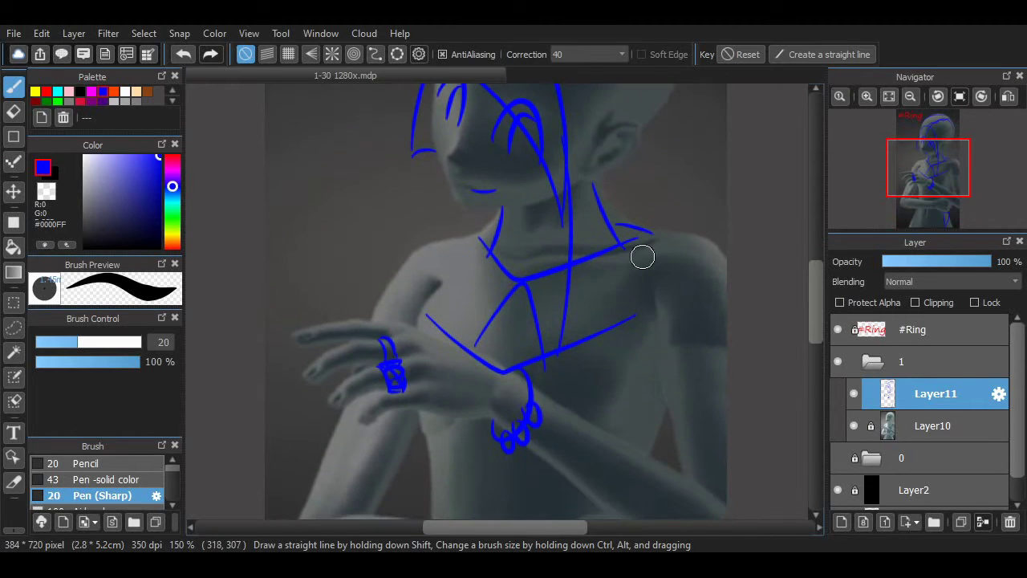
Add paired strap lines at both shoulders reaching down to the ends of the chest line
{"action": "scroll", "coordinate": [802, 300], "scroll_direction": "up", "scroll_amount": 2}
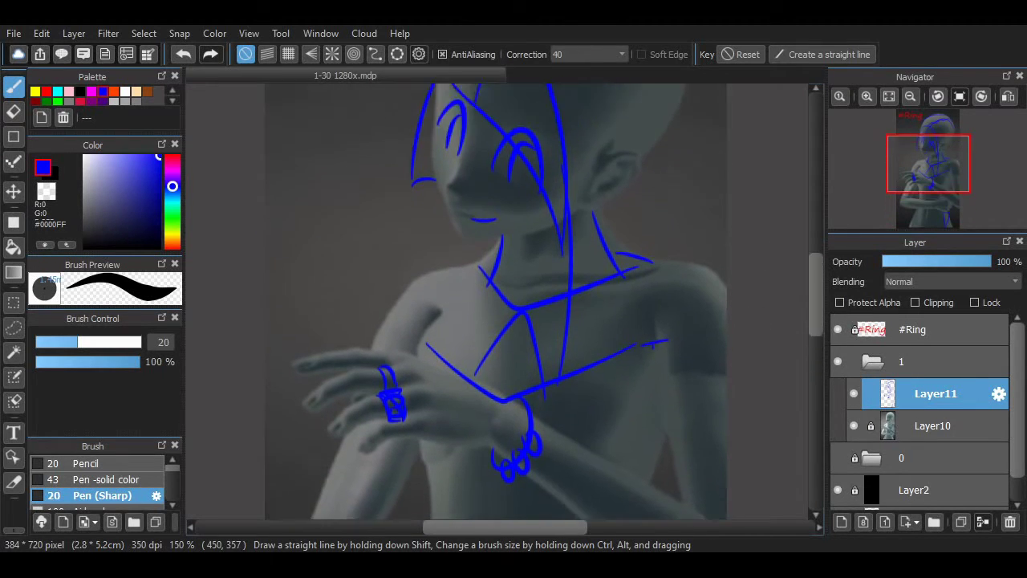
{"action": "left_click_drag", "start_coordinate": [656, 270], "coordinate": [667, 397]}
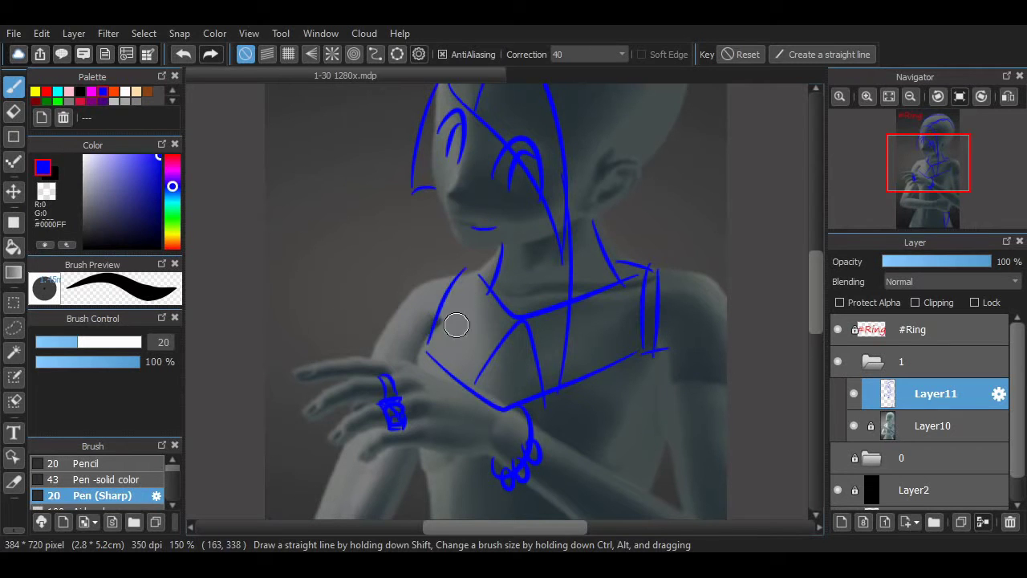
{"action": "scroll", "coordinate": [521, 401], "scroll_direction": "up", "scroll_amount": 5}
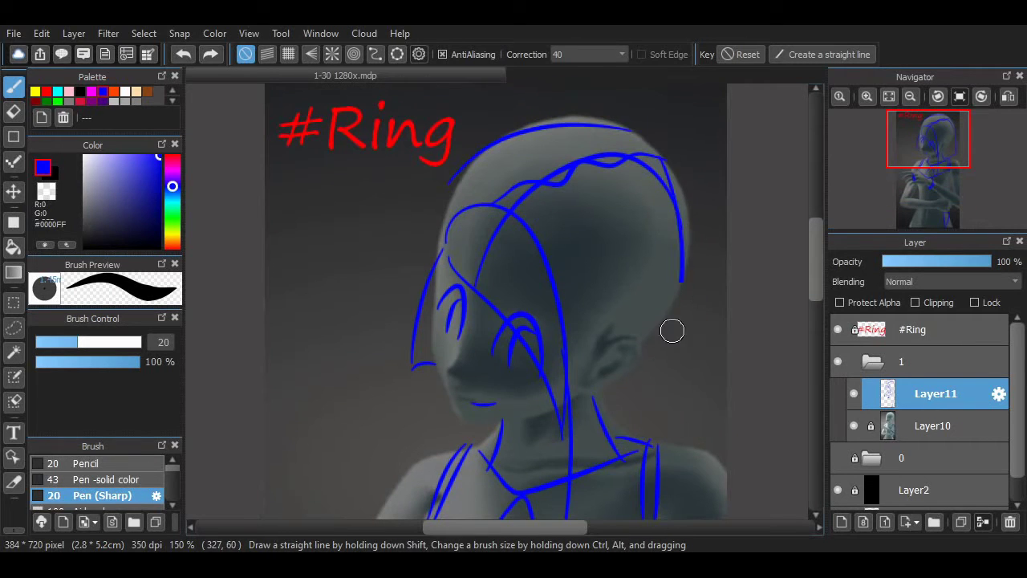
Outline the hair from the back of the head down to the shoulder and draw the curved outline around the ear
{"action": "left_click_drag", "start_coordinate": [677, 171], "coordinate": [639, 418]}
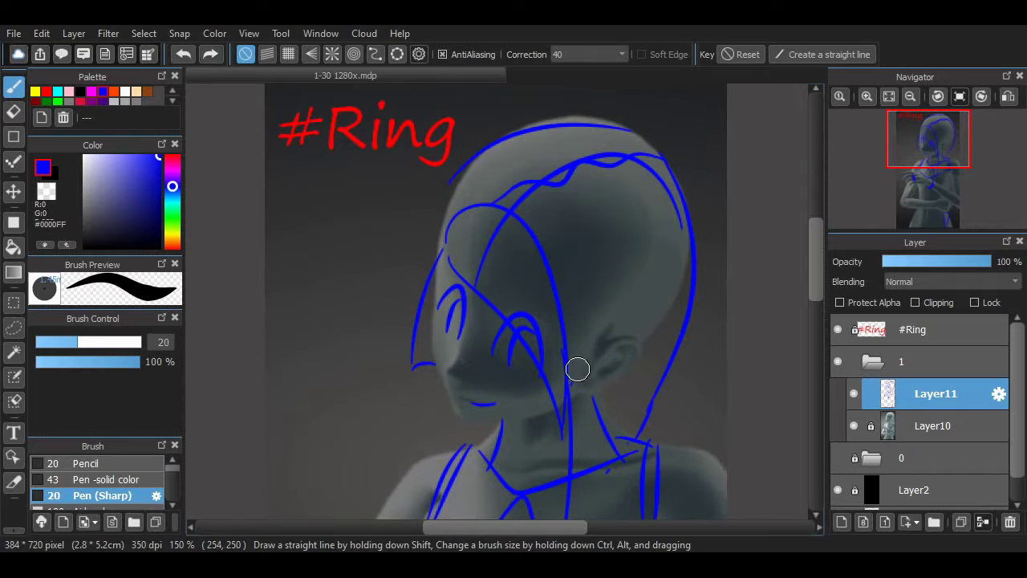
{"action": "scroll", "coordinate": [635, 372], "scroll_direction": "down", "scroll_amount": 5}
{"action": "scroll", "coordinate": [635, 372], "scroll_direction": "up", "scroll_amount": 4}
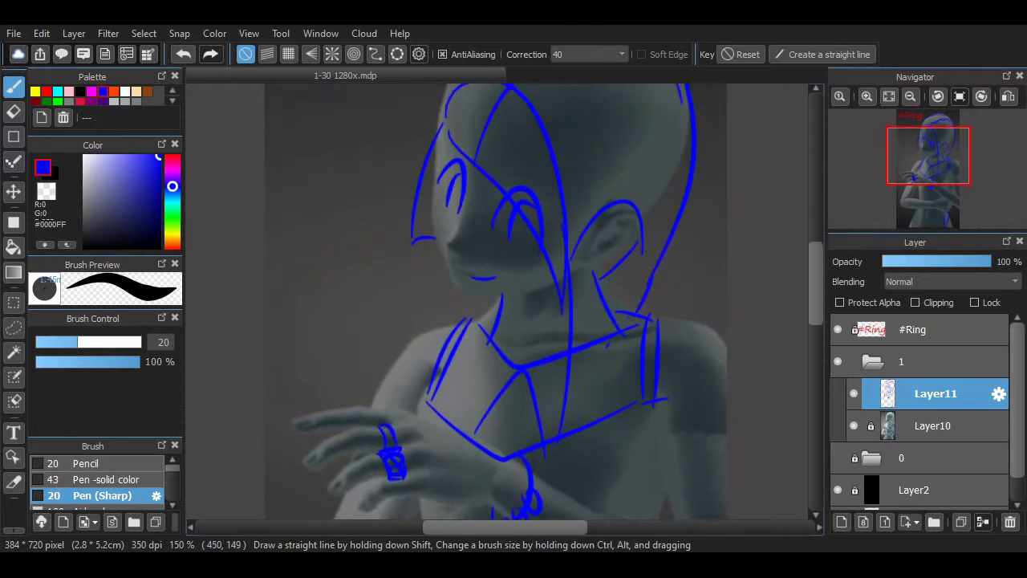
Erase the old mouth stroke and redraw the mouth as a small wavy line
{"action": "key", "text": "ctrl+plus"}
{"action": "key", "text": "ctrl+plus"}
{"action": "key", "text": "e"}
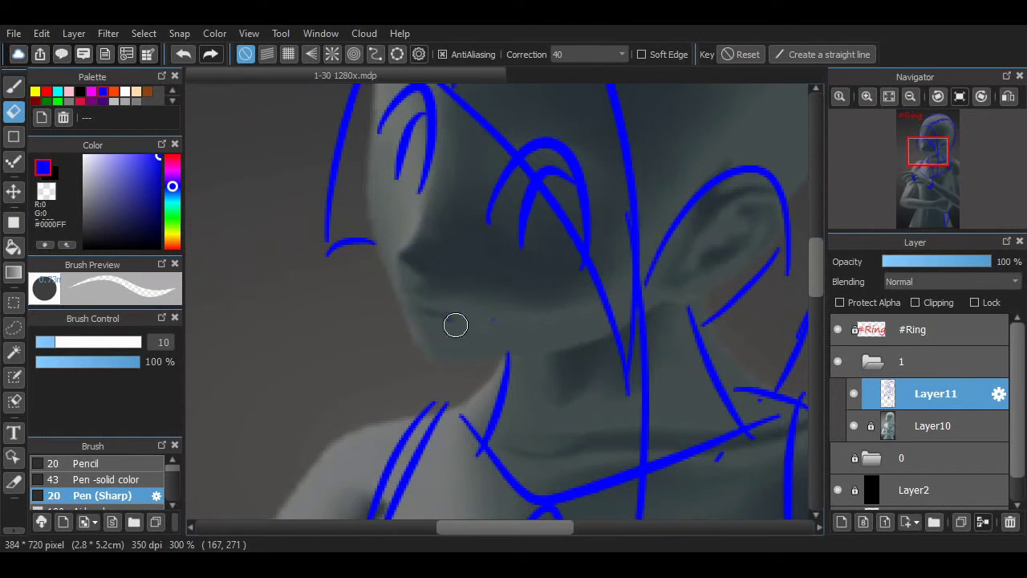
{"action": "left_click_drag", "start_coordinate": [447, 318], "coordinate": [516, 321]}
{"action": "key", "text": "ctrl+plus"}
{"action": "key", "text": "b"}
{"action": "scroll", "coordinate": [345, 240], "scroll_direction": "up", "scroll_amount": 1}
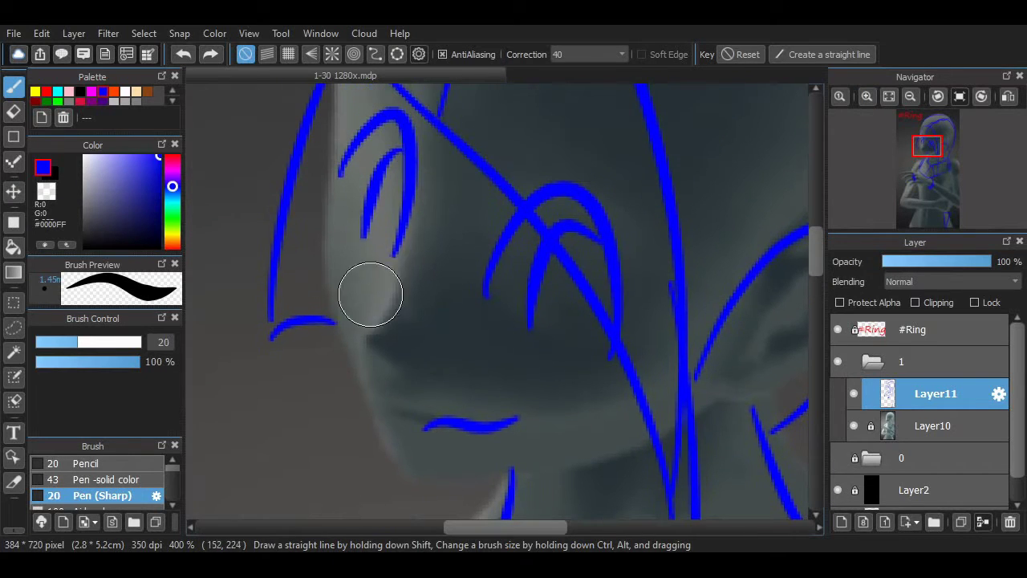
Draw the face contour from the cheek down around the chin and along the jaw
{"action": "left_click_drag", "start_coordinate": [388, 323], "coordinate": [365, 353]}
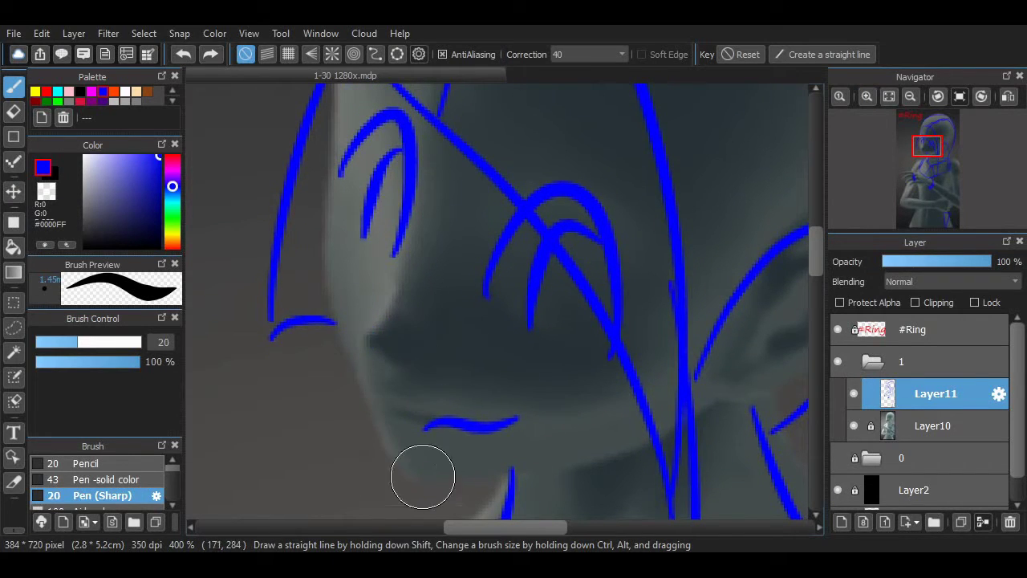
{"action": "scroll", "coordinate": [372, 394], "scroll_direction": "down", "scroll_amount": 5}
{"action": "left_click", "coordinate": [910, 96]}
{"action": "left_click", "coordinate": [910, 96]}
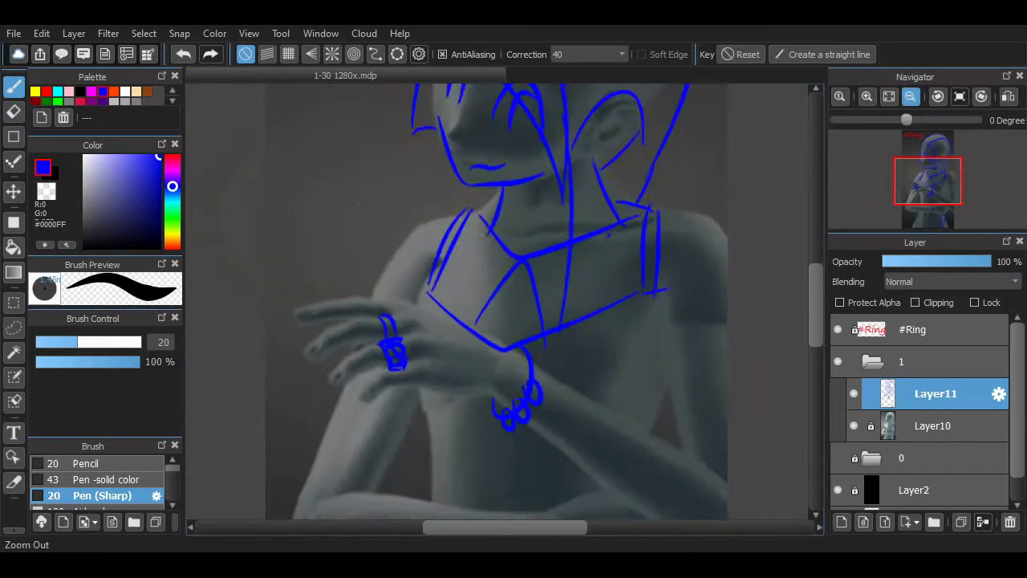
{"action": "left_click", "coordinate": [910, 96]}
{"action": "left_click", "coordinate": [867, 96]}
Select the pointed shape on the hip, move it slightly downward and clear the selection
{"action": "scroll", "coordinate": [618, 345], "scroll_direction": "down", "scroll_amount": 5}
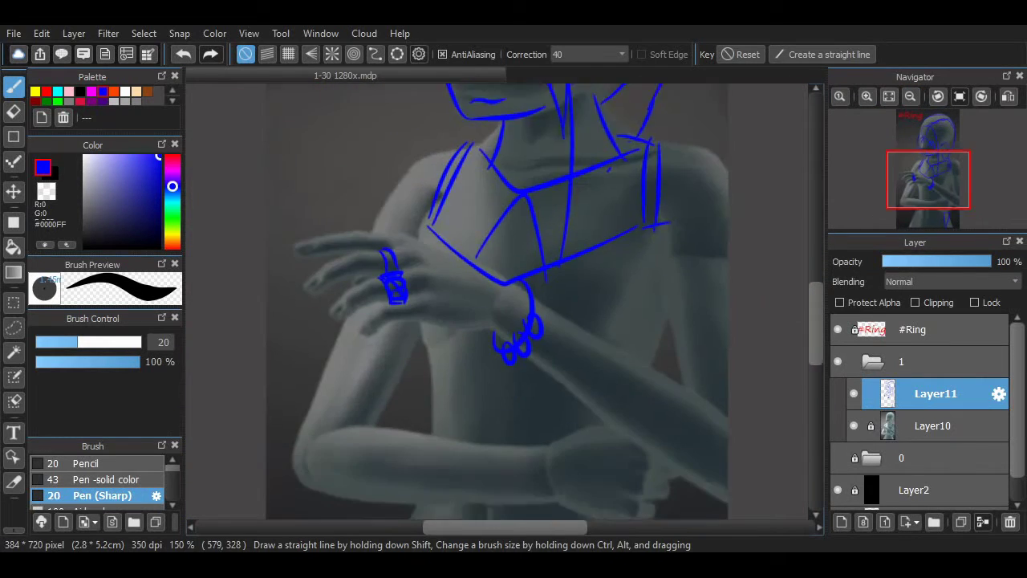
{"action": "key", "text": "m"}
{"action": "left_click_drag", "start_coordinate": [573, 344], "coordinate": [671, 492]}
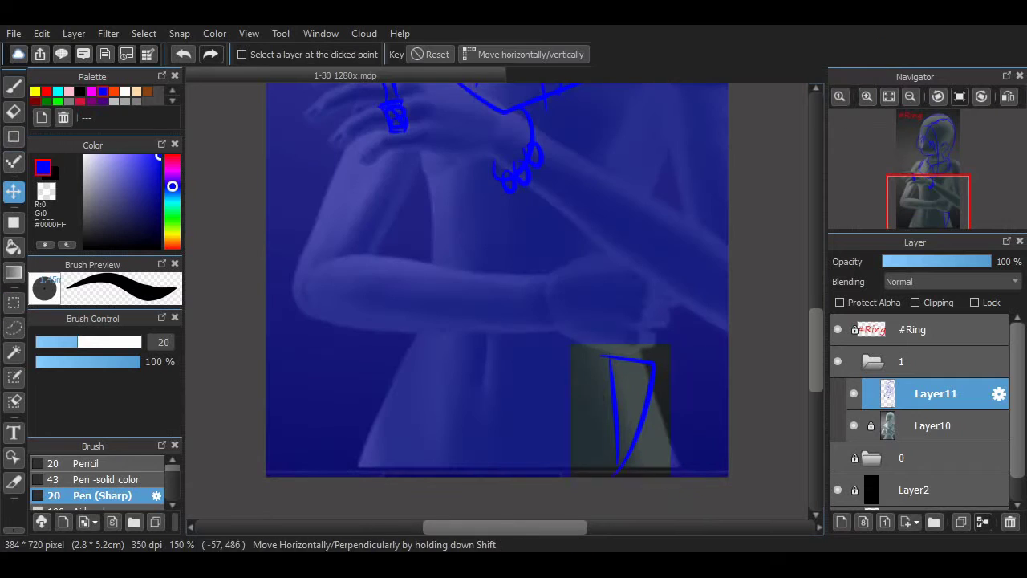
{"action": "left_click_drag", "start_coordinate": [622, 401], "coordinate": [619, 413]}
{"action": "key", "text": "ctrl+d"}
Add two small marks above the hip shape and a second line along its outer edge with the brush
{"action": "key", "text": "b"}
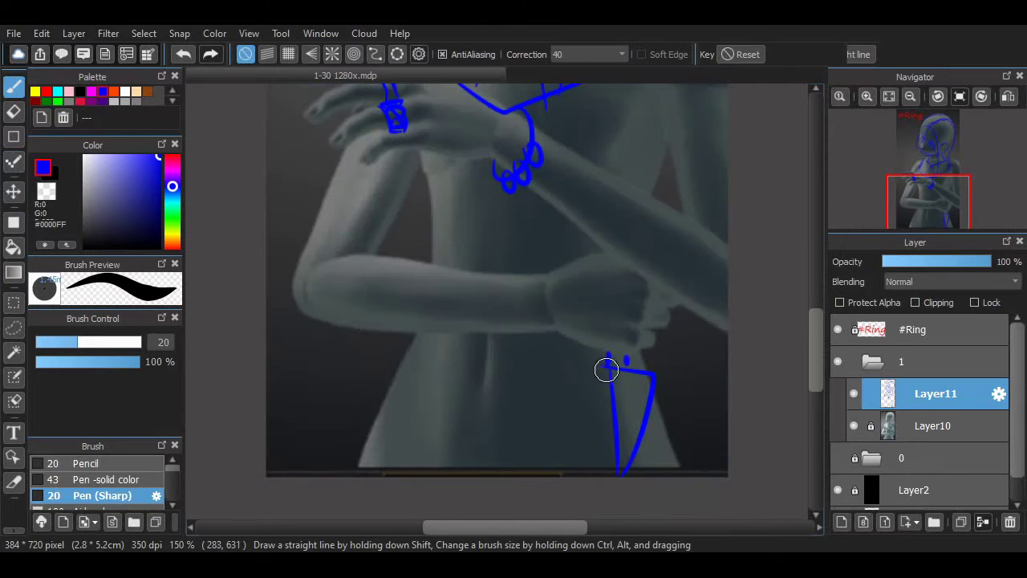
{"action": "scroll", "coordinate": [801, 372], "scroll_direction": "up", "scroll_amount": 1}
{"action": "scroll", "coordinate": [800, 372], "scroll_direction": "up", "scroll_amount": 5}
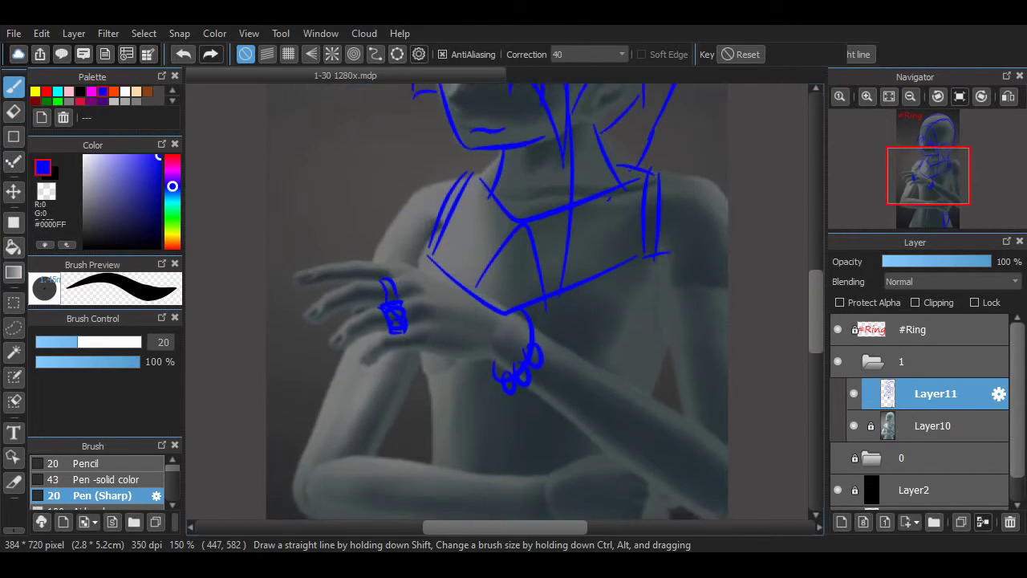
{"action": "scroll", "coordinate": [801, 372], "scroll_direction": "down", "scroll_amount": 6}
{"action": "scroll", "coordinate": [800, 371], "scroll_direction": "up", "scroll_amount": 9}
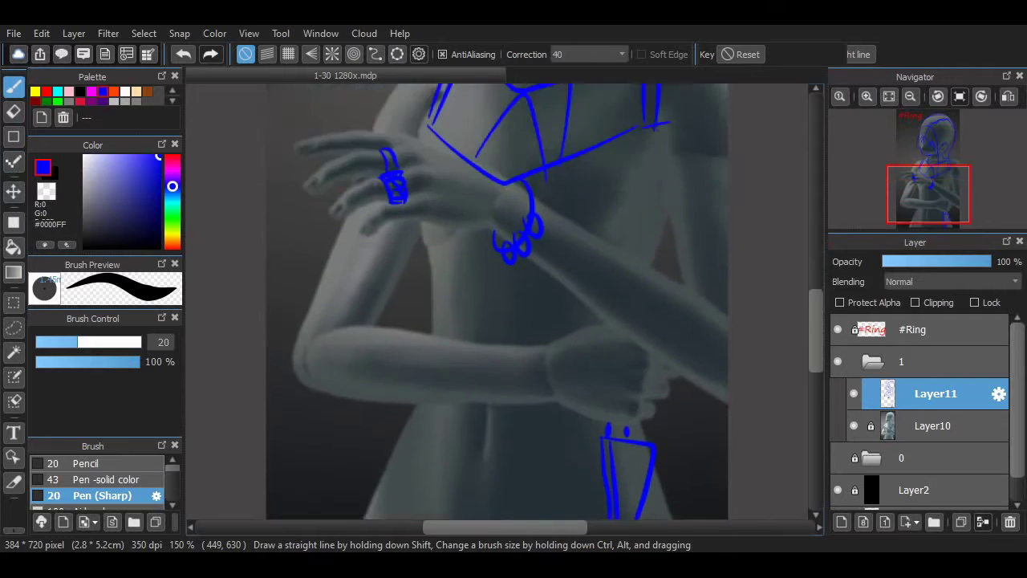
Draw curved sleeve lines around the folded forearm and a slanted waistline beneath it
{"action": "scroll", "coordinate": [801, 371], "scroll_direction": "down", "scroll_amount": 7}
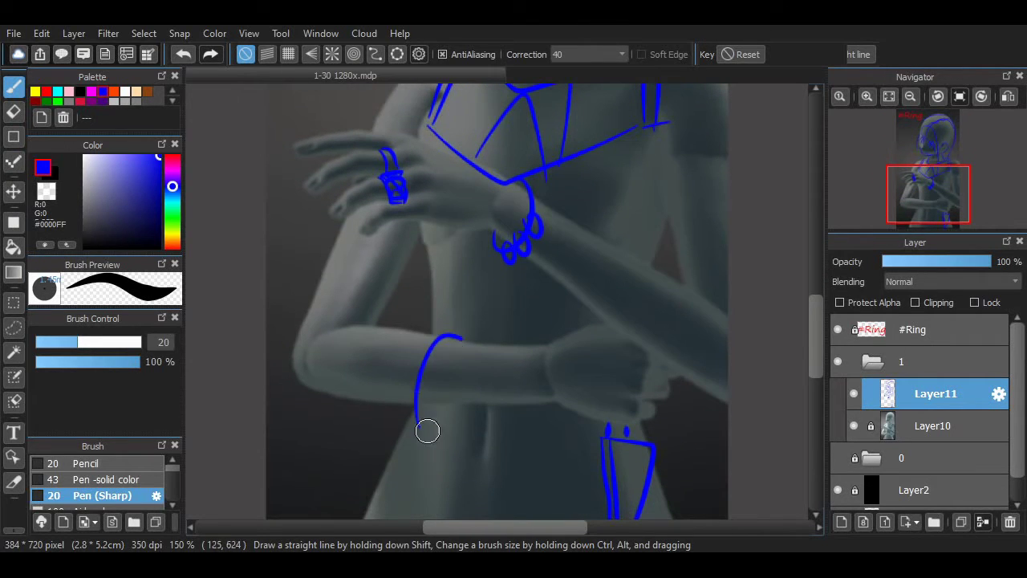
{"action": "mouse_move", "coordinate": [409, 419]}
{"action": "left_mouse_down"}
{"action": "mouse_move", "coordinate": [418, 380]}
{"action": "mouse_move", "coordinate": [481, 347]}
{"action": "left_mouse_up"}
{"action": "scroll", "coordinate": [459, 256], "scroll_direction": "down", "scroll_amount": 7}
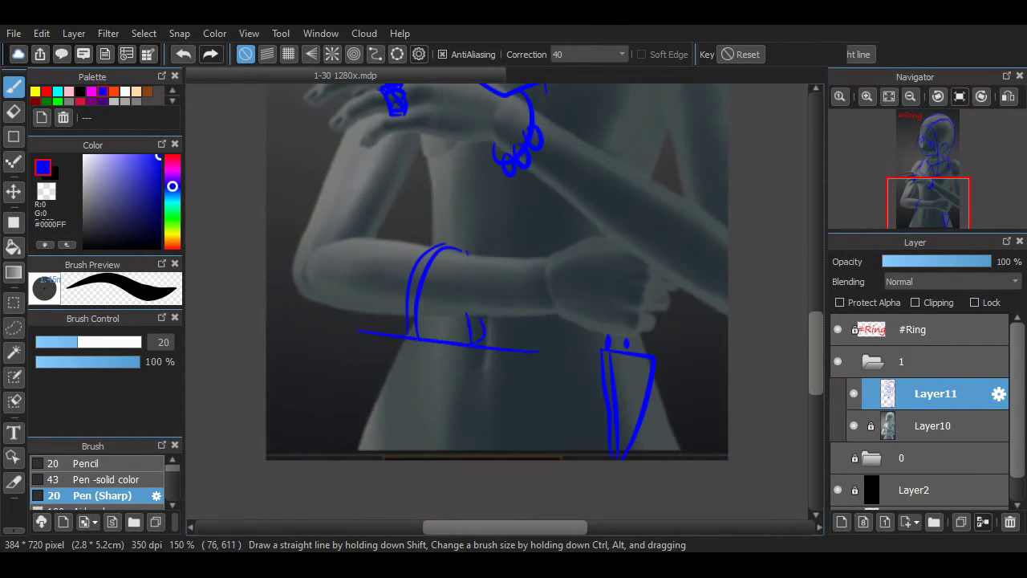
Sketch a garment line below the waist, undoing the first stroke and redrawing it slightly wider
{"action": "left_click_drag", "start_coordinate": [344, 458], "coordinate": [520, 349]}
{"action": "key", "text": "ctrl+z"}
{"action": "left_click_drag", "start_coordinate": [323, 446], "coordinate": [534, 356]}
{"action": "scroll", "coordinate": [498, 301], "scroll_direction": "up", "scroll_amount": 8}
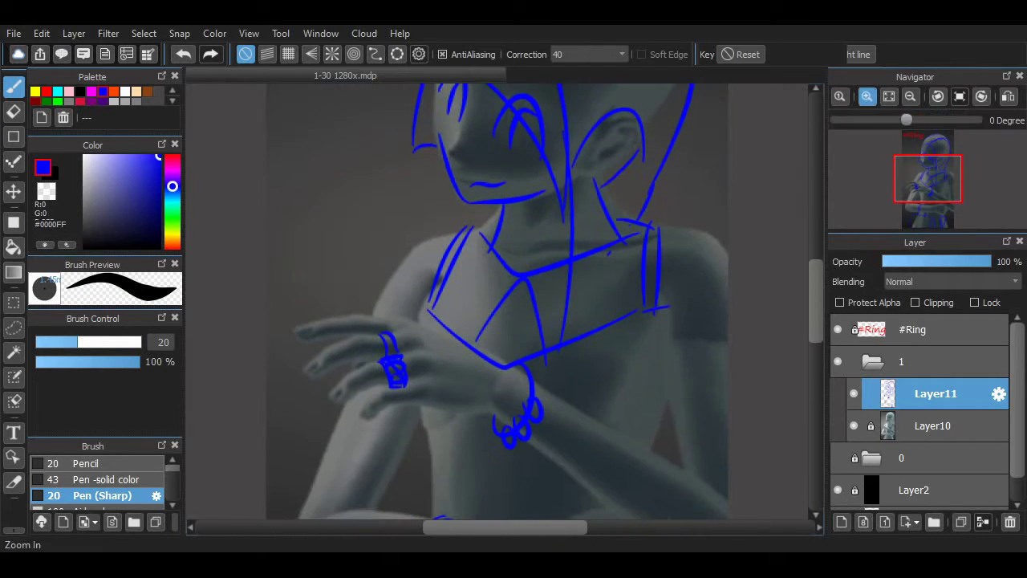
Add crimson (#DC143C) accent strokes to the blue band and the wide ring on the raised hand
{"action": "scroll", "coordinate": [497, 301], "scroll_direction": "up", "scroll_amount": 5}
{"action": "left_click", "coordinate": [47, 90]}
{"action": "left_click_drag", "start_coordinate": [427, 309], "coordinate": [463, 337]}
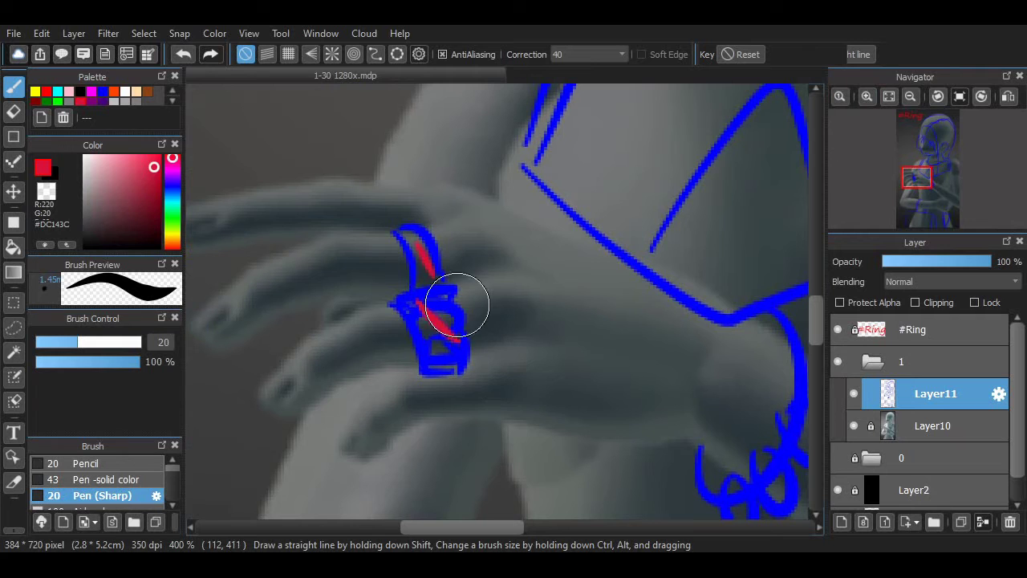
Sketch a second blue ring on the middle finger and a ring with a flared stone on the index finger
{"action": "left_click", "coordinate": [464, 361], "text": "alt"}
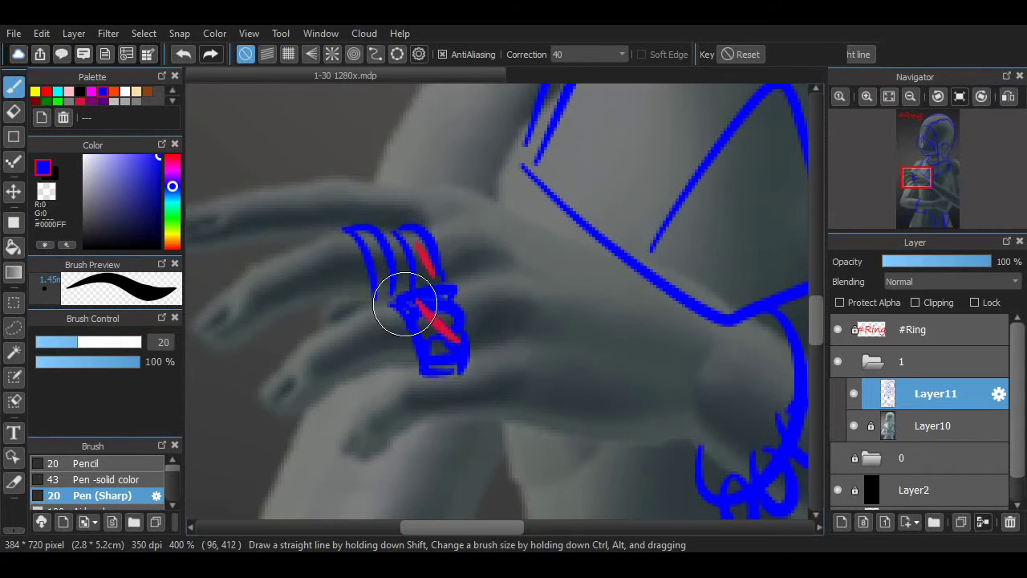
{"action": "left_click_drag", "start_coordinate": [405, 305], "coordinate": [497, 386]}
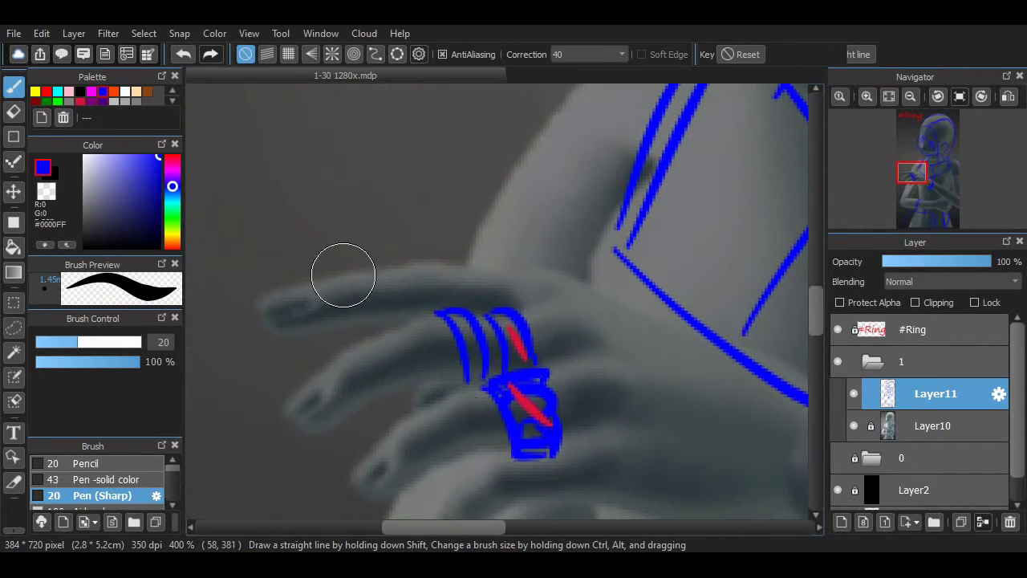
{"action": "left_click_drag", "start_coordinate": [361, 269], "coordinate": [365, 266]}
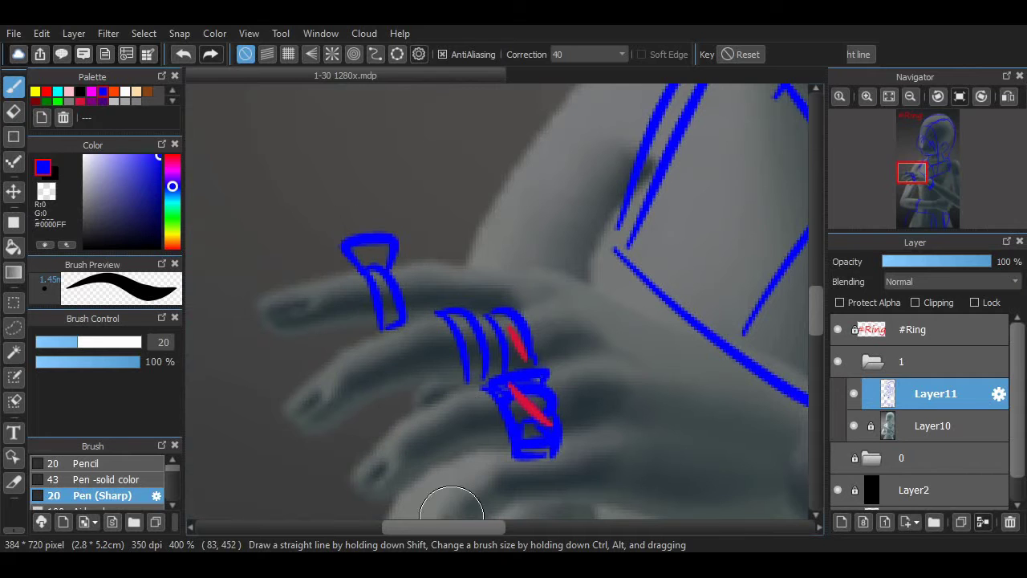
Add a red (#FF0000) accent stroke inside the new band on the middle finger
{"action": "scroll", "coordinate": [470, 499], "scroll_direction": "up", "scroll_amount": 1}
{"action": "scroll", "coordinate": [470, 500], "scroll_direction": "down", "scroll_amount": 1}
{"action": "left_click", "coordinate": [504, 341], "text": "alt"}
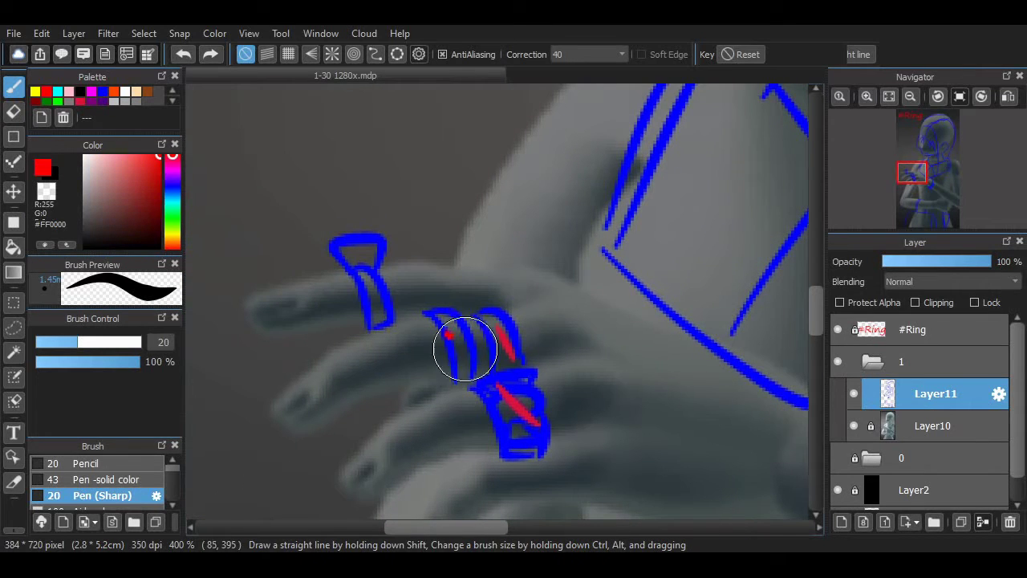
{"action": "left_click", "coordinate": [461, 345], "text": "alt"}
Sketch the sides of the neck and one edge of the V-shaped neckline in brown (#8B4513), redrawing the neckline stroke once
{"action": "scroll", "coordinate": [461, 345], "scroll_direction": "down", "scroll_amount": 4}
{"action": "mouse_move", "coordinate": [491, 247]}
{"action": "left_mouse_down"}
{"action": "mouse_move", "coordinate": [478, 387]}
{"action": "mouse_move", "coordinate": [477, 249]}
{"action": "mouse_move", "coordinate": [491, 407]}
{"action": "left_mouse_up"}
{"action": "scroll", "coordinate": [487, 306], "scroll_direction": "up", "scroll_amount": 2}
{"action": "left_click", "coordinate": [147, 91]}
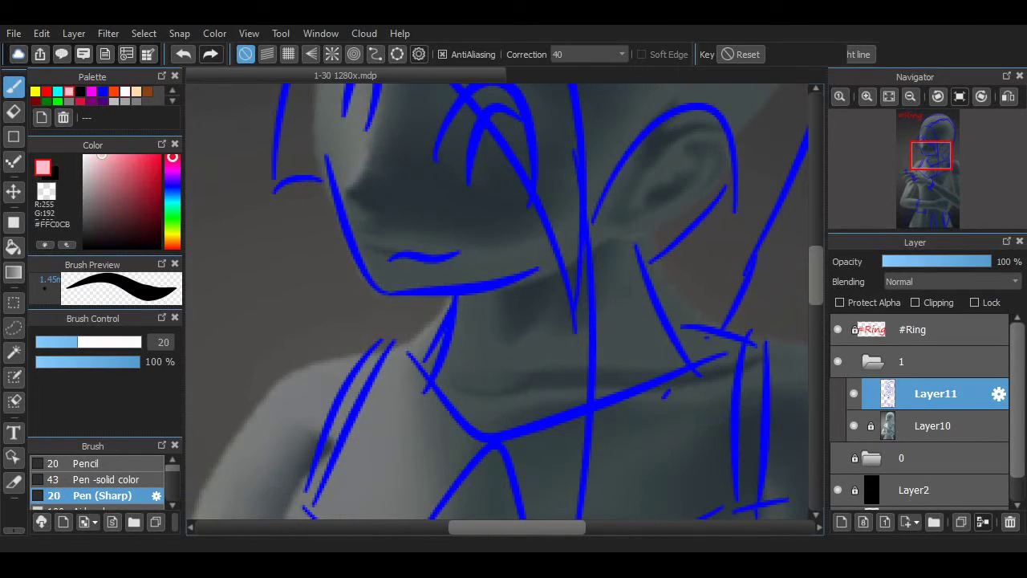
{"action": "left_click_drag", "start_coordinate": [451, 297], "coordinate": [419, 352]}
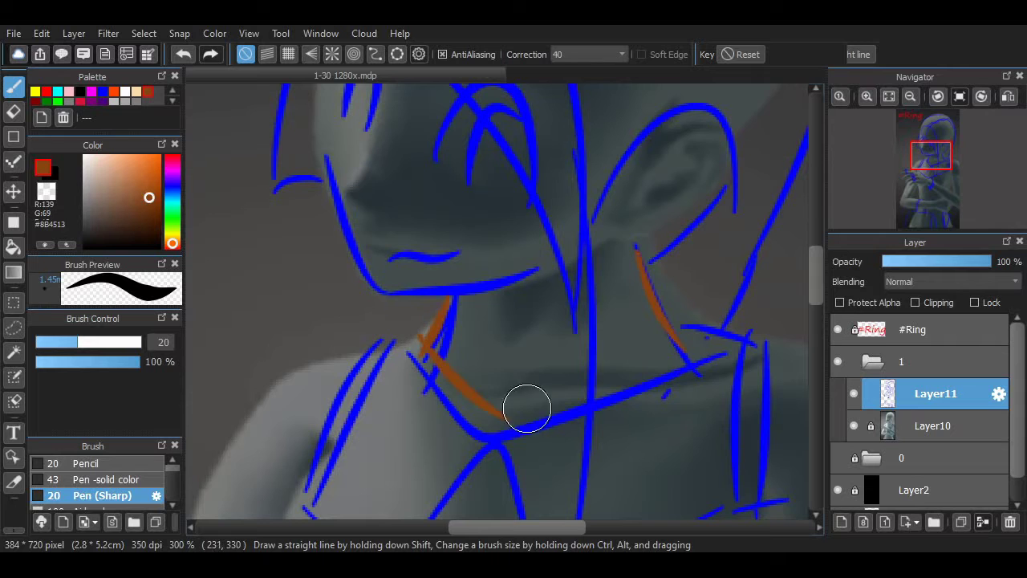
{"action": "key", "text": "ctrl+z"}
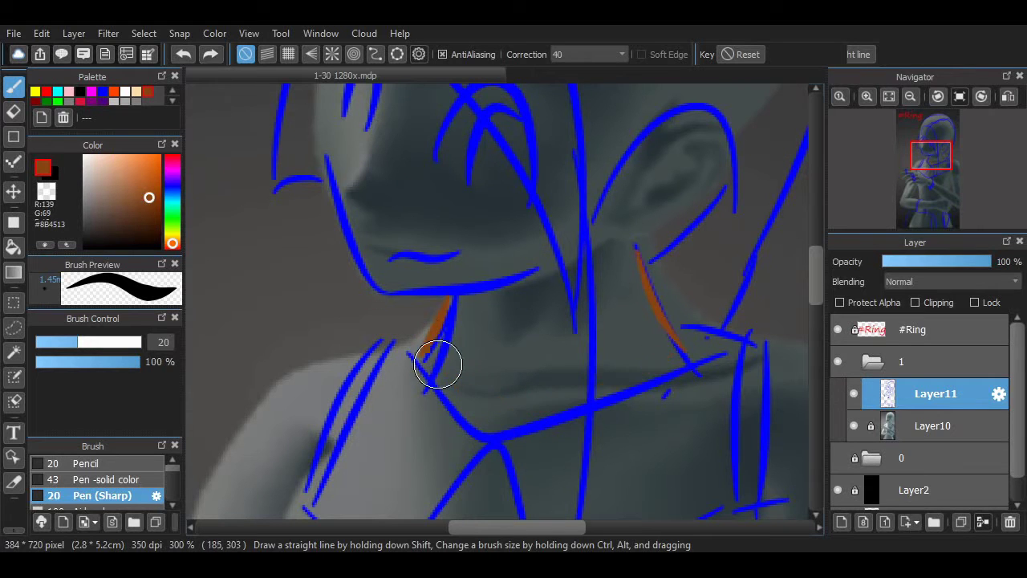
{"action": "mouse_move", "coordinate": [442, 360]}
{"action": "left_mouse_down"}
{"action": "mouse_move", "coordinate": [499, 442]}
{"action": "mouse_move", "coordinate": [576, 414]}
{"action": "mouse_move", "coordinate": [489, 442]}
{"action": "left_mouse_up"}
Complete the brown neckline with a small pendant at its point and fill the chest piece with circles and scalloped arcs
{"action": "scroll", "coordinate": [489, 442], "scroll_direction": "down", "scroll_amount": 1}
{"action": "left_click_drag", "start_coordinate": [506, 301], "coordinate": [722, 514]}
{"action": "scroll", "coordinate": [446, 388], "scroll_direction": "up", "scroll_amount": 6}
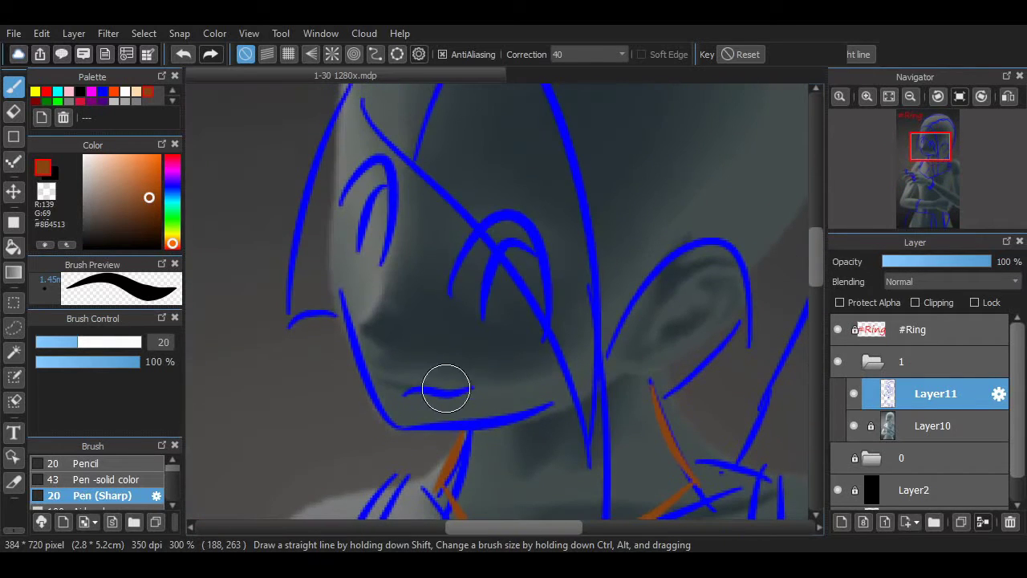
{"action": "mouse_move", "coordinate": [676, 389]}
{"action": "left_mouse_down"}
{"action": "mouse_move", "coordinate": [725, 442]}
{"action": "mouse_move", "coordinate": [642, 192]}
{"action": "left_mouse_up"}
{"action": "scroll", "coordinate": [628, 177], "scroll_direction": "down", "scroll_amount": 6}
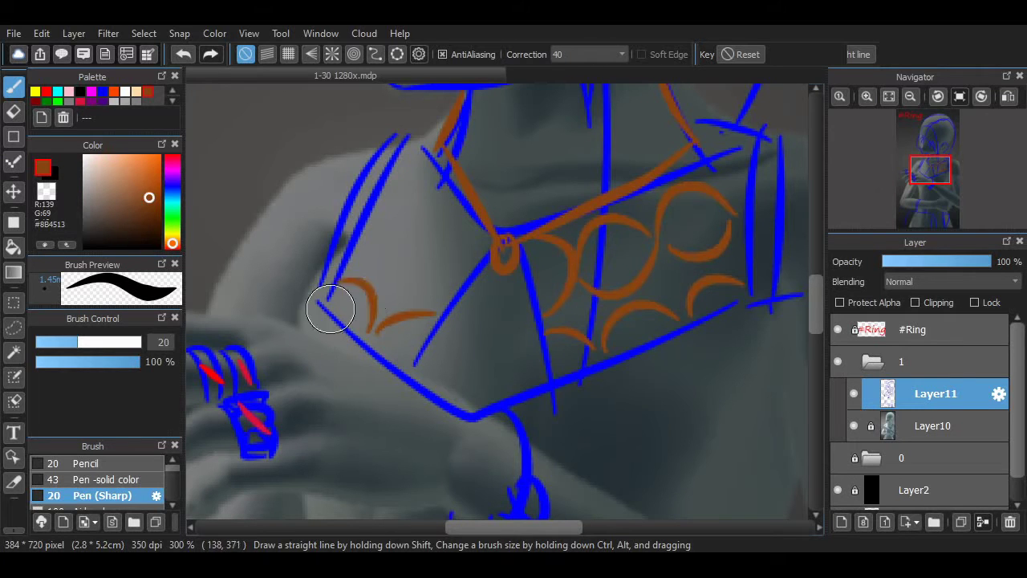
{"action": "scroll", "coordinate": [408, 229], "scroll_direction": "up", "scroll_amount": 3}
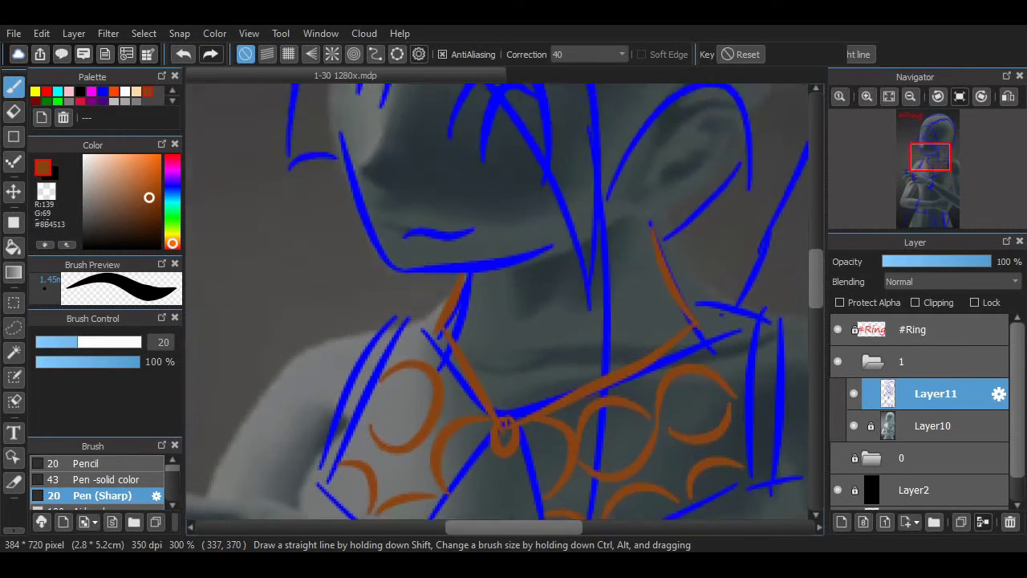
Sketch brown contour lines at the near armpit and along the far shoulder and arm, beside the chest piece
{"action": "scroll", "coordinate": [407, 230], "scroll_direction": "down", "scroll_amount": 6}
{"action": "scroll", "coordinate": [408, 283], "scroll_direction": "down", "scroll_amount": 4}
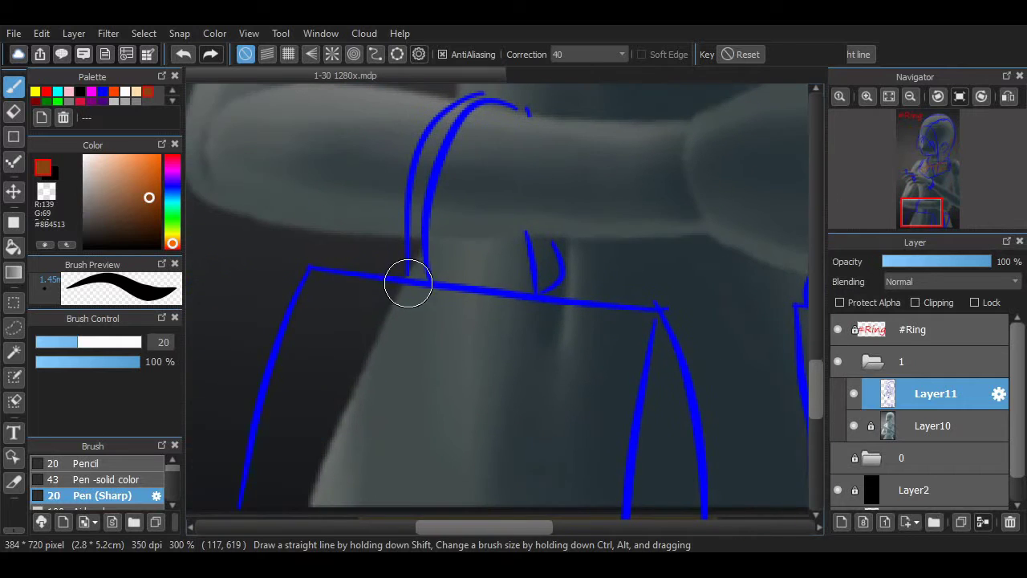
{"action": "scroll", "coordinate": [570, 312], "scroll_direction": "up", "scroll_amount": 5}
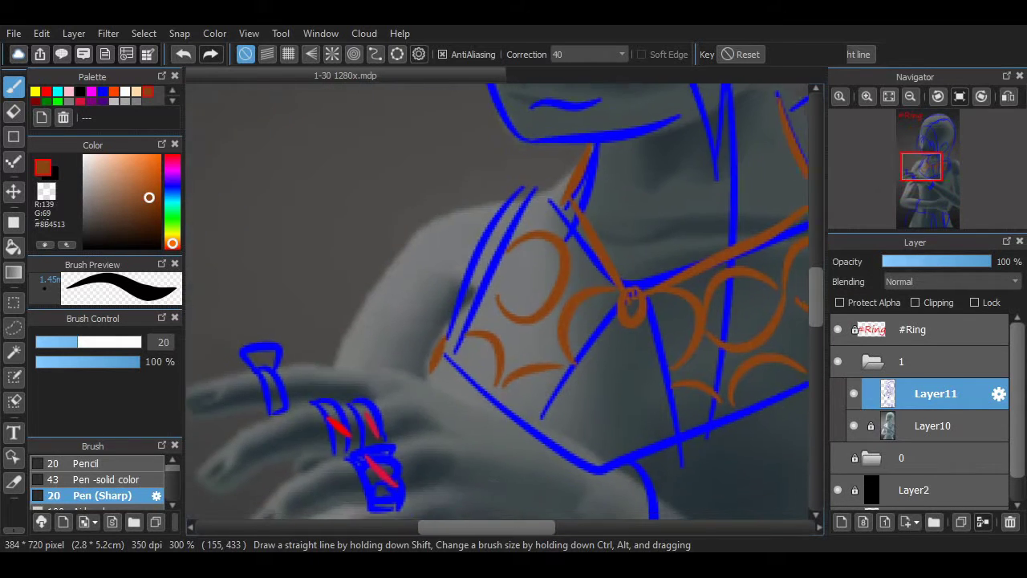
{"action": "scroll", "coordinate": [549, 510], "scroll_direction": "left", "scroll_amount": 3}
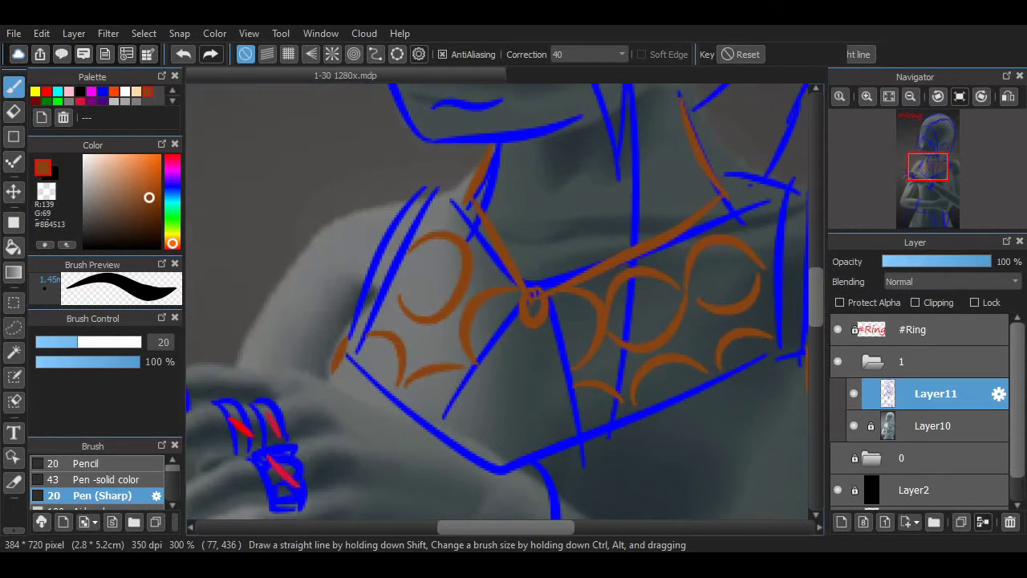
{"action": "scroll", "coordinate": [797, 306], "scroll_direction": "up", "scroll_amount": 2}
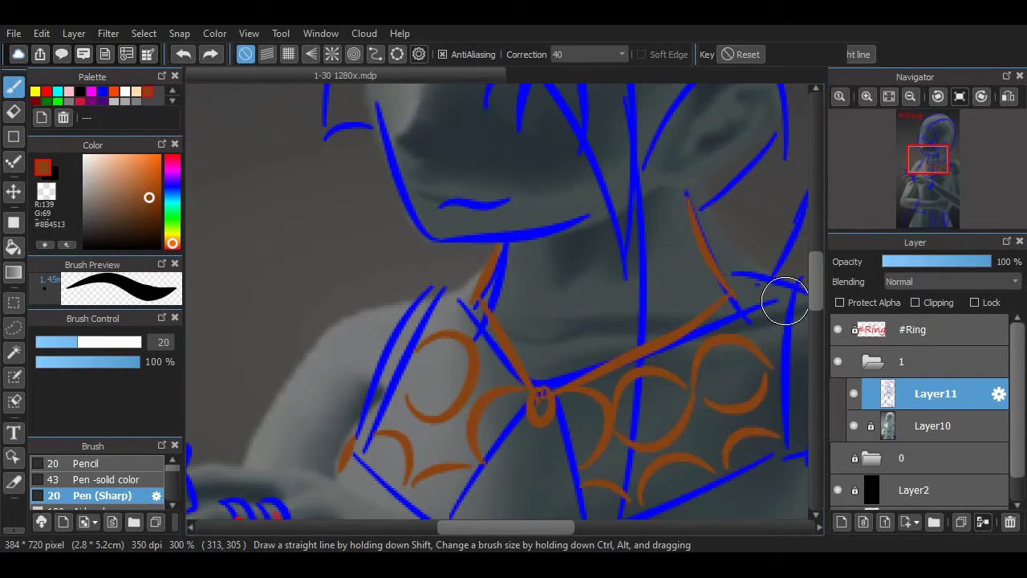
{"action": "scroll", "coordinate": [785, 303], "scroll_direction": "down", "scroll_amount": 4}
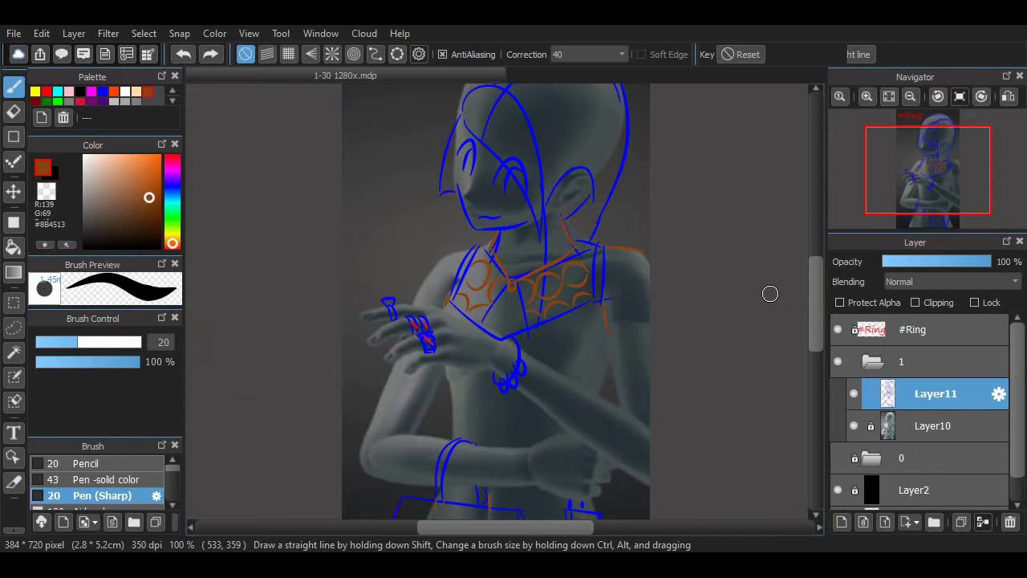
{"action": "scroll", "coordinate": [771, 294], "scroll_direction": "up", "scroll_amount": 2}
{"action": "scroll", "coordinate": [770, 294], "scroll_direction": "up", "scroll_amount": 3}
Draw brown guide lines around and below the waistline and a wavy line inside the pointed hip shape
{"action": "scroll", "coordinate": [770, 293], "scroll_direction": "down", "scroll_amount": 8}
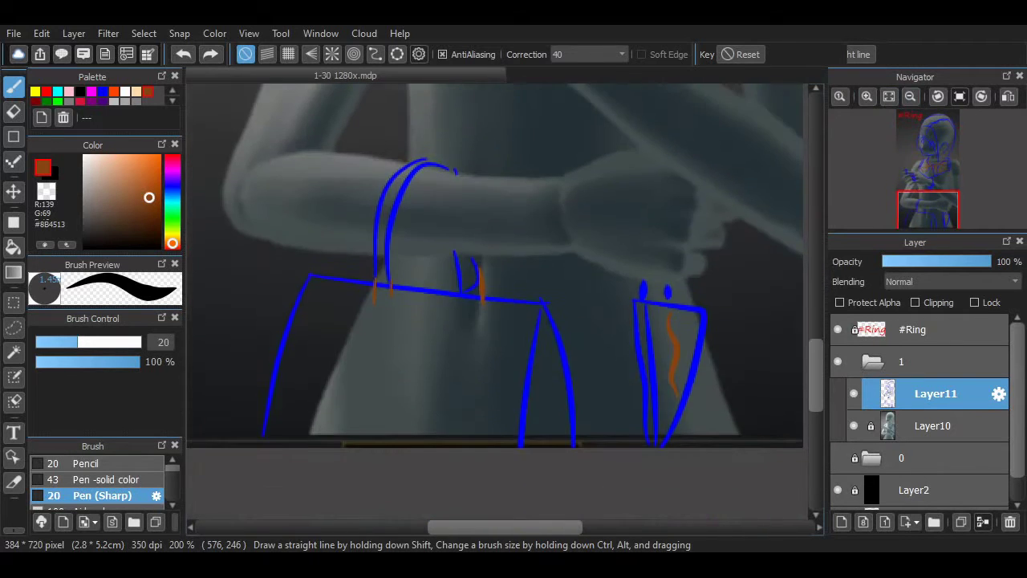
{"action": "scroll", "coordinate": [567, 449], "scroll_direction": "up", "scroll_amount": 1}
{"action": "scroll", "coordinate": [543, 270], "scroll_direction": "up", "scroll_amount": 1}
{"action": "left_click_drag", "start_coordinate": [367, 295], "coordinate": [349, 464]}
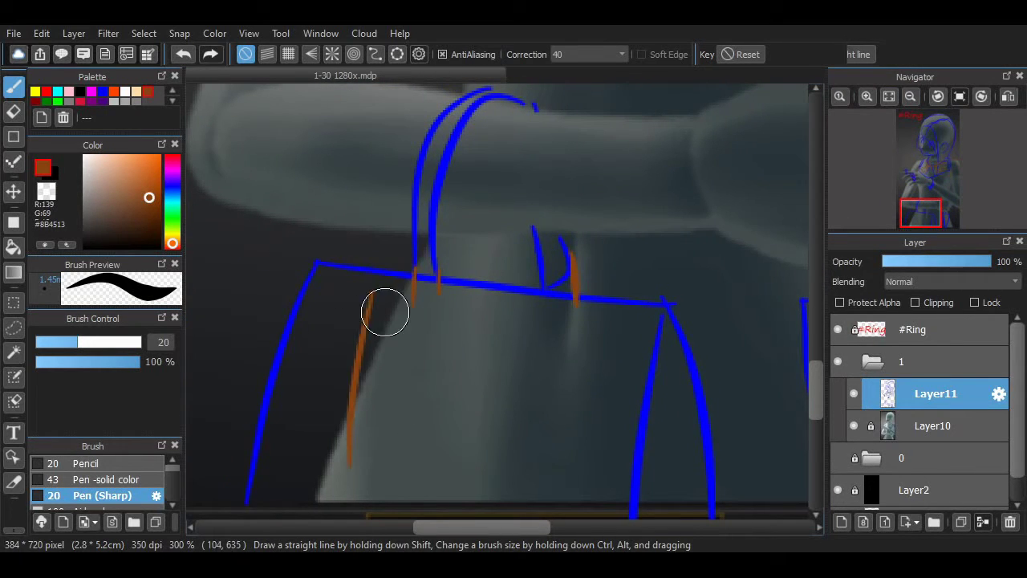
Sketch a blue band around the folded arm's wrist, try a brown ornament over it and undo that ornament
{"action": "scroll", "coordinate": [601, 309], "scroll_direction": "up", "scroll_amount": 1}
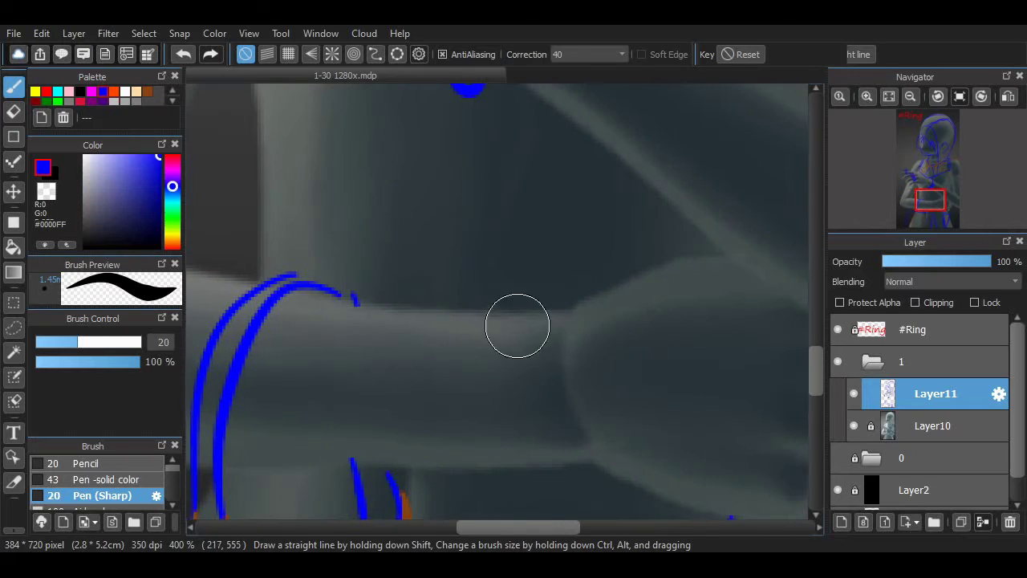
{"action": "left_click", "coordinate": [147, 90]}
{"action": "scroll", "coordinate": [482, 288], "scroll_direction": "up", "scroll_amount": 2}
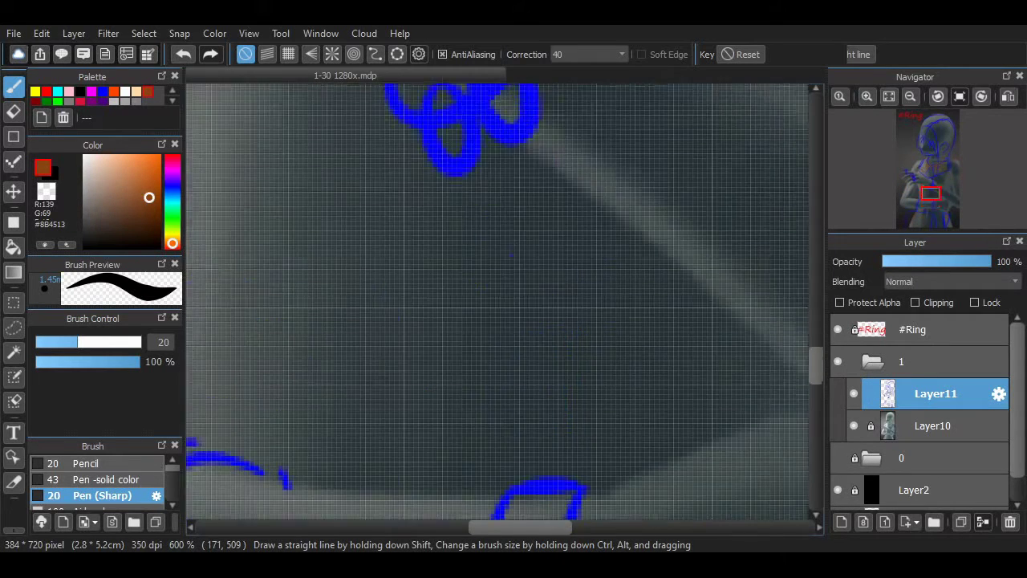
{"action": "mouse_move", "coordinate": [442, 273]}
{"action": "left_mouse_down"}
{"action": "mouse_move", "coordinate": [496, 249]}
{"action": "mouse_move", "coordinate": [446, 294]}
{"action": "mouse_move", "coordinate": [458, 236]}
{"action": "left_mouse_up"}
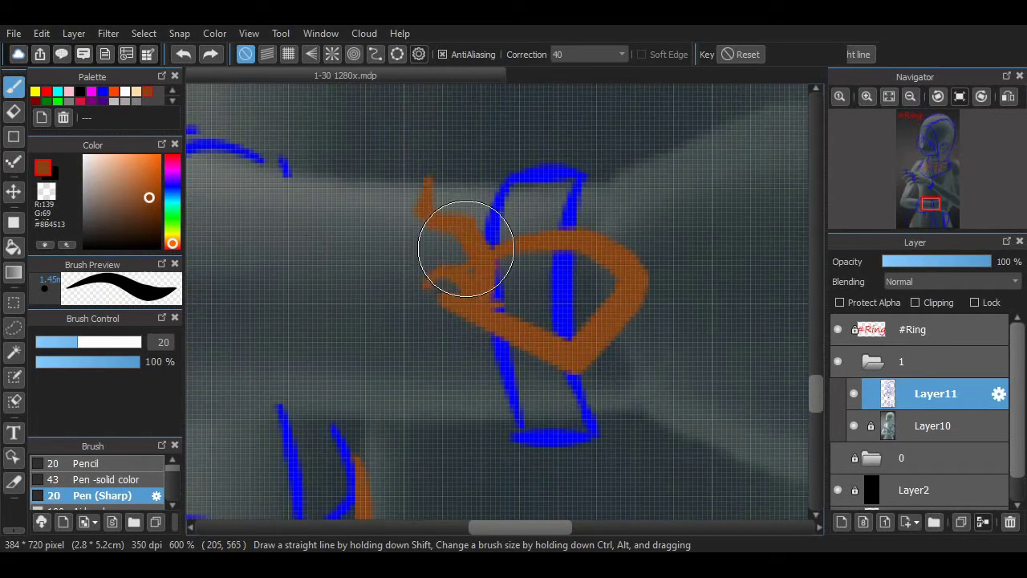
{"action": "key", "text": "ctrl+z"}
Sketch a brown oval with an hourglass and two small dots over the wristband, with wavy lines extending to both sides
{"action": "left_click_drag", "start_coordinate": [505, 205], "coordinate": [540, 411]}
{"action": "left_click_drag", "start_coordinate": [516, 231], "coordinate": [635, 218]}
{"action": "key", "text": "ctrl+z"}
{"action": "scroll", "coordinate": [496, 270], "scroll_direction": "down", "scroll_amount": 2}
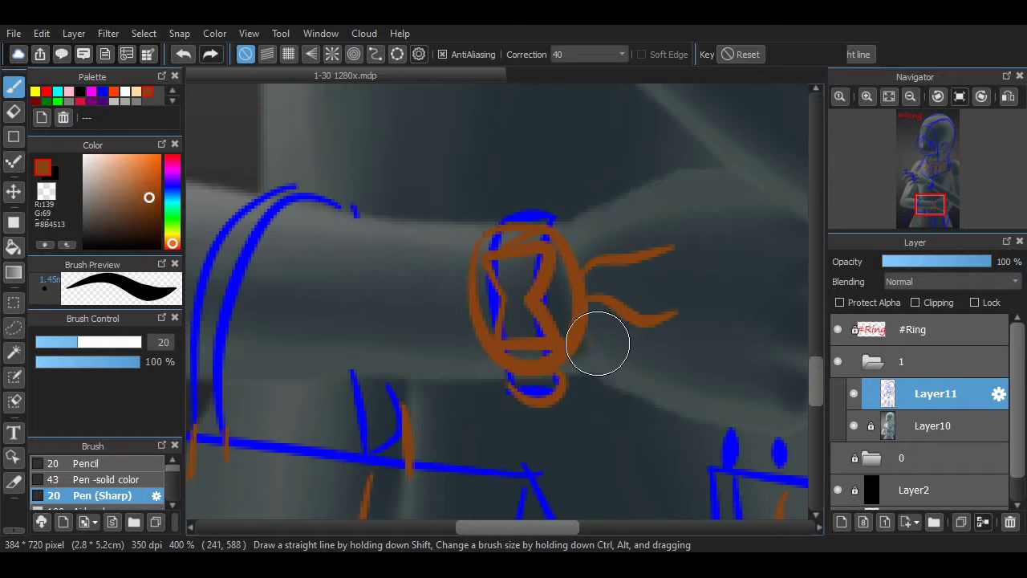
{"action": "scroll", "coordinate": [508, 505], "scroll_direction": "down", "scroll_amount": 5}
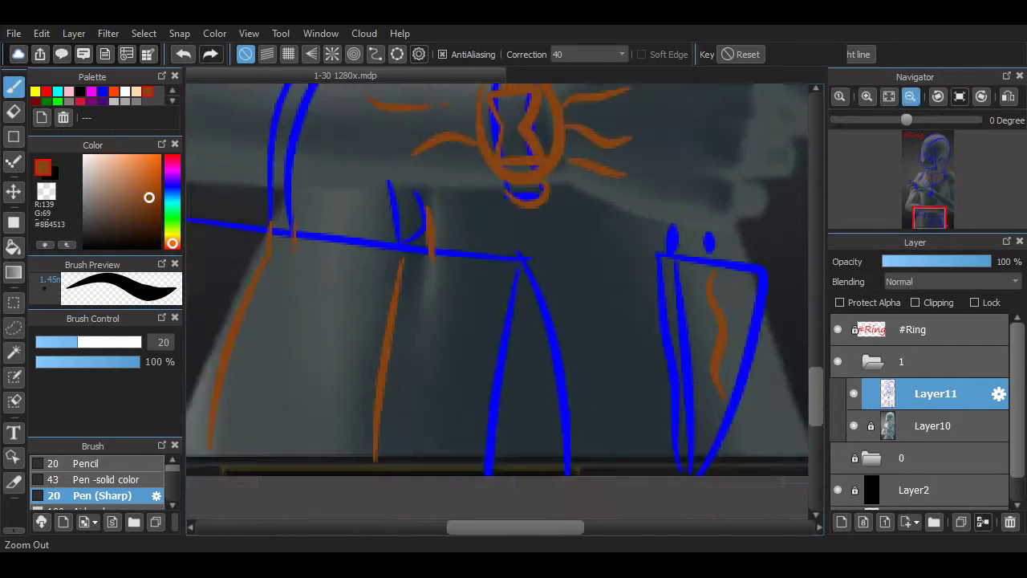
{"action": "scroll", "coordinate": [474, 302], "scroll_direction": "down", "scroll_amount": 5}
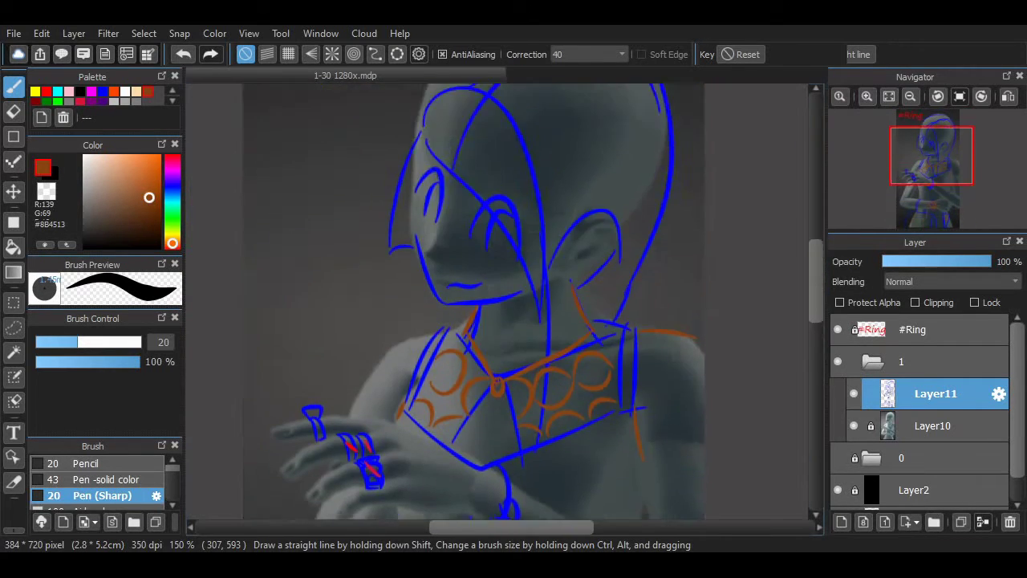
{"action": "scroll", "coordinate": [473, 302], "scroll_direction": "down", "scroll_amount": 3}
{"action": "scroll", "coordinate": [492, 394], "scroll_direction": "up", "scroll_amount": 4}
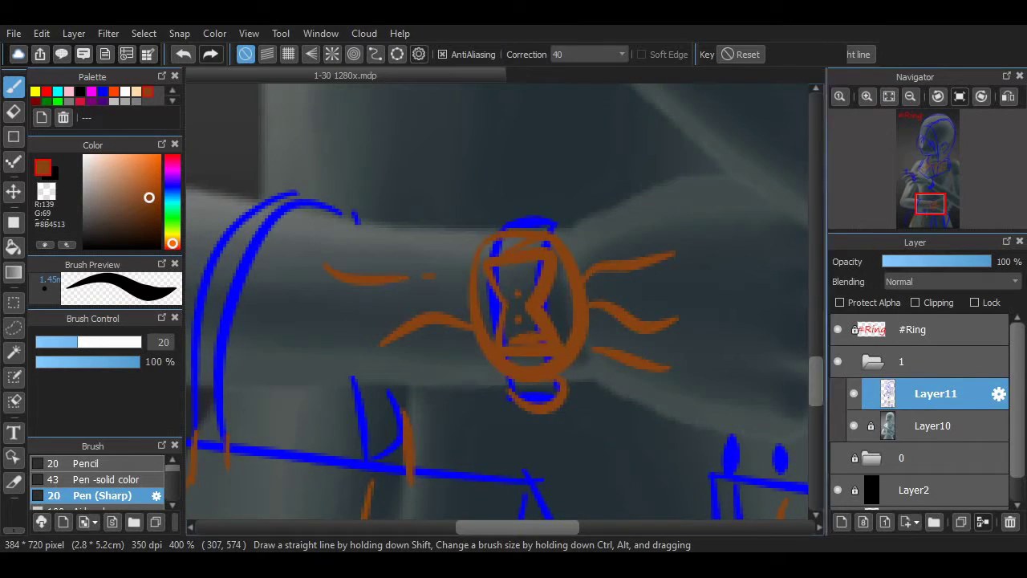
Add a new layer above the sketch, lock the sketch layer and try a black (#000000) brush stroke
{"action": "scroll", "coordinate": [622, 321], "scroll_direction": "down", "scroll_amount": 6}
{"action": "scroll", "coordinate": [796, 251], "scroll_direction": "up", "scroll_amount": 1}
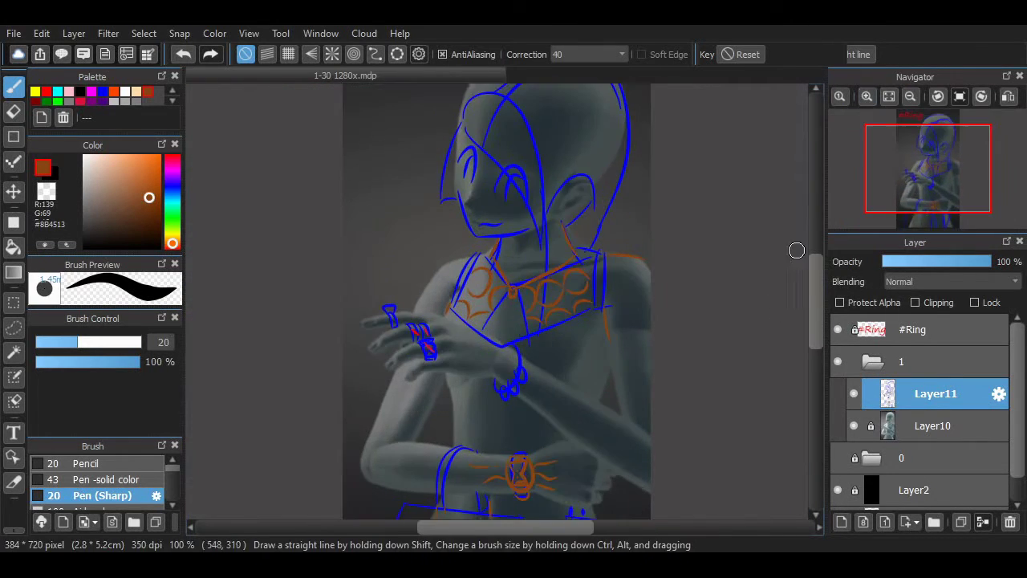
{"action": "scroll", "coordinate": [796, 250], "scroll_direction": "up", "scroll_amount": 1}
{"action": "scroll", "coordinate": [797, 250], "scroll_direction": "down", "scroll_amount": 6}
{"action": "scroll", "coordinate": [796, 250], "scroll_direction": "up", "scroll_amount": 3}
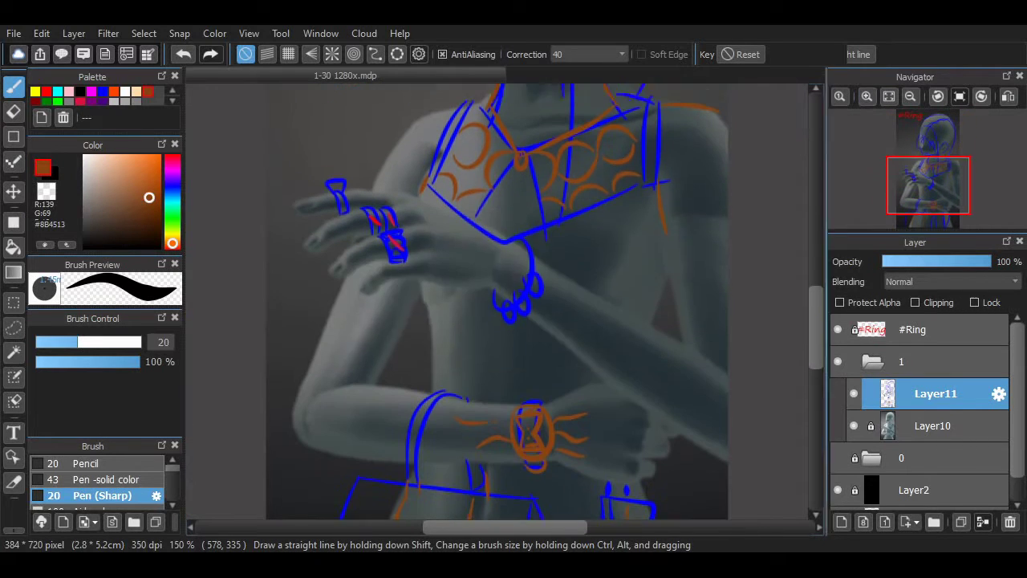
{"action": "scroll", "coordinate": [498, 302], "scroll_direction": "down", "scroll_amount": 1}
{"action": "left_click", "coordinate": [841, 522]}
{"action": "left_click", "coordinate": [81, 91]}
{"action": "left_click_drag", "start_coordinate": [536, 264], "coordinate": [419, 287]}
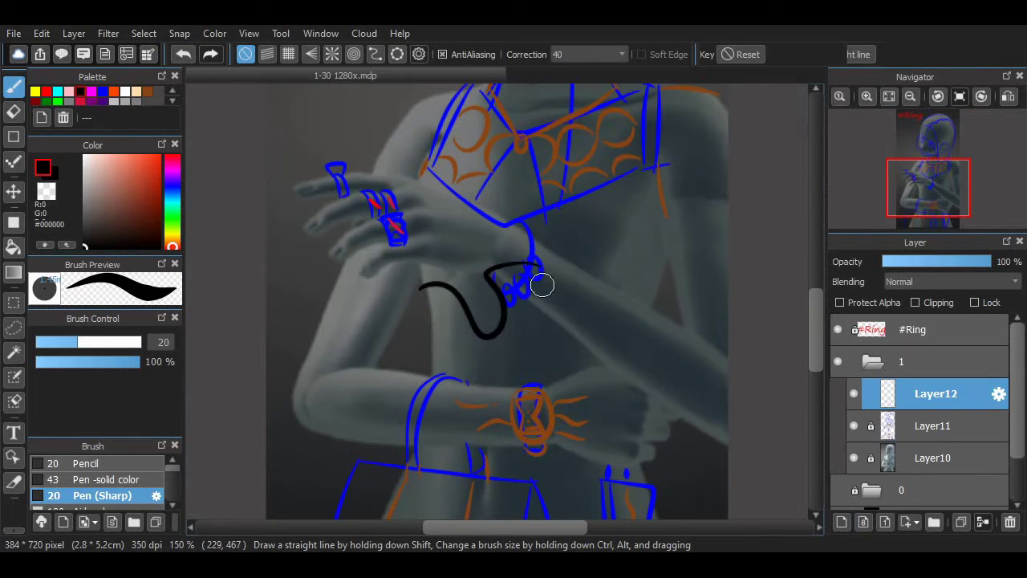
Outline the raised hand's little finger and the lower edge of the palm in black, undoing and redrawing strokes for cleaner curves
{"action": "scroll", "coordinate": [803, 313], "scroll_direction": "up", "scroll_amount": 4}
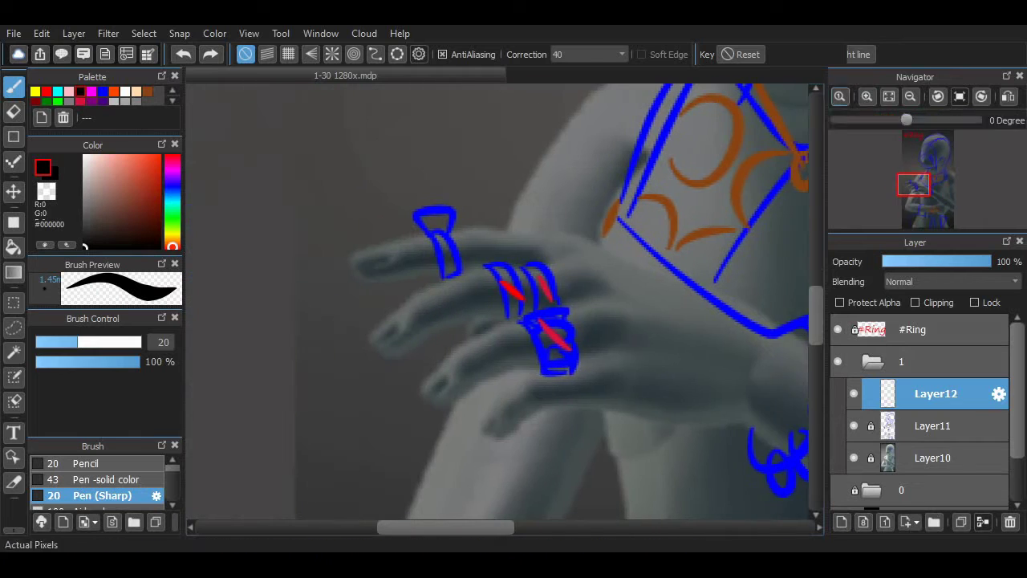
{"action": "mouse_move", "coordinate": [482, 453]}
{"action": "left_mouse_down"}
{"action": "mouse_move", "coordinate": [636, 475]}
{"action": "mouse_move", "coordinate": [673, 410]}
{"action": "mouse_move", "coordinate": [650, 394]}
{"action": "left_mouse_up"}
{"action": "key", "text": "ctrl+z"}
{"action": "key", "text": "ctrl+z"}
{"action": "mouse_move", "coordinate": [513, 450]}
{"action": "left_mouse_down"}
{"action": "mouse_move", "coordinate": [535, 470]}
{"action": "mouse_move", "coordinate": [573, 440]}
{"action": "left_mouse_up"}
{"action": "key", "text": "ctrl+z"}
{"action": "left_click_drag", "start_coordinate": [670, 448], "coordinate": [502, 445]}
{"action": "left_click_drag", "start_coordinate": [525, 425], "coordinate": [663, 408]}
{"action": "key", "text": "ctrl+z"}
{"action": "mouse_move", "coordinate": [518, 429]}
{"action": "left_mouse_down"}
{"action": "mouse_move", "coordinate": [538, 465]}
{"action": "mouse_move", "coordinate": [638, 455]}
{"action": "left_mouse_up"}
{"action": "scroll", "coordinate": [522, 473], "scroll_direction": "right", "scroll_amount": 3}
Outline the sides and top of the wide ring on the raised hand in black
{"action": "scroll", "coordinate": [613, 264], "scroll_direction": "up", "scroll_amount": 4}
{"action": "left_click_drag", "start_coordinate": [546, 341], "coordinate": [538, 379]}
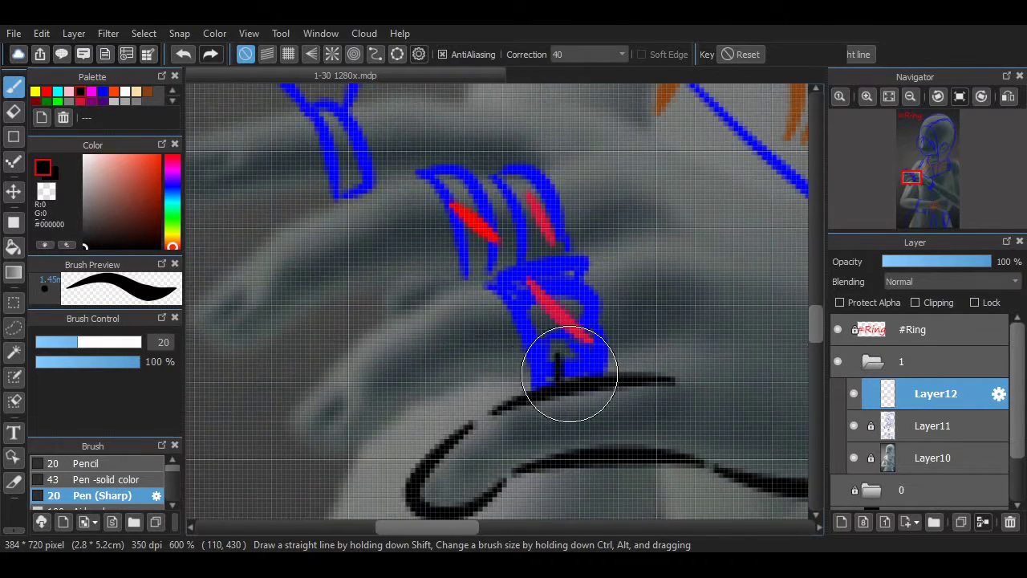
{"action": "scroll", "coordinate": [529, 325], "scroll_direction": "down", "scroll_amount": 2}
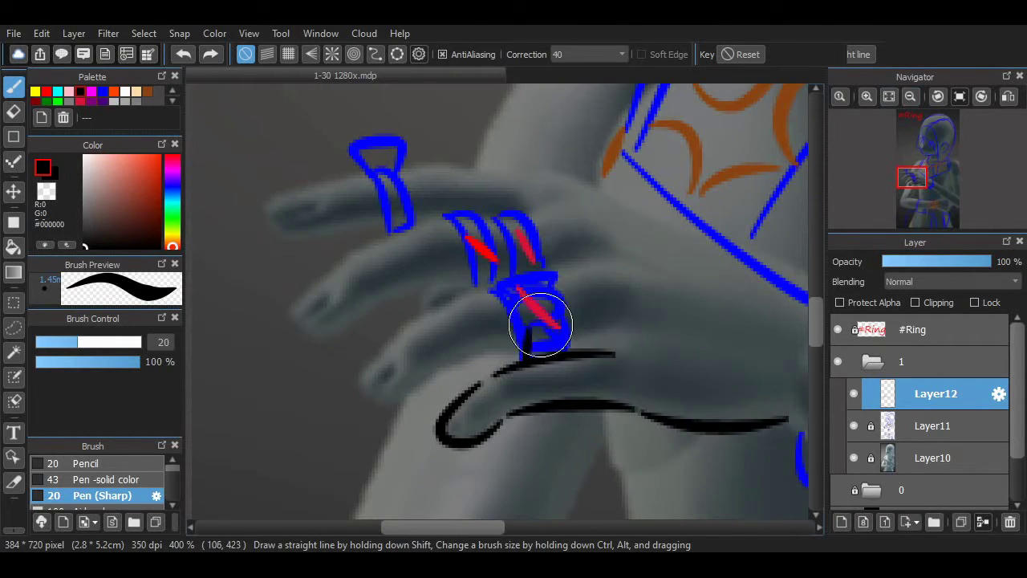
{"action": "left_click_drag", "start_coordinate": [489, 299], "coordinate": [561, 281]}
Outline the ring finger's upper edge, tip and underside in black, undoing and redrawing the uneven strokes
{"action": "mouse_move", "coordinate": [427, 379]}
{"action": "left_mouse_down"}
{"action": "mouse_move", "coordinate": [451, 369]}
{"action": "mouse_move", "coordinate": [400, 351]}
{"action": "mouse_move", "coordinate": [516, 317]}
{"action": "left_mouse_up"}
{"action": "key", "text": "ctrl+z"}
{"action": "key", "text": "ctrl+z"}
{"action": "key", "text": "ctrl+z"}
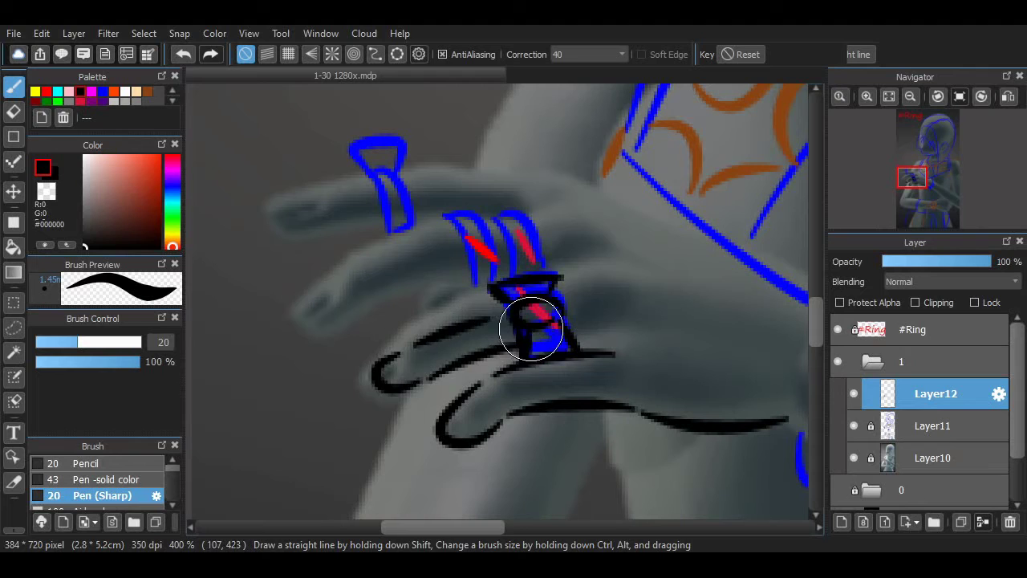
{"action": "left_click_drag", "start_coordinate": [399, 343], "coordinate": [432, 374]}
{"action": "key", "text": "ctrl+z"}
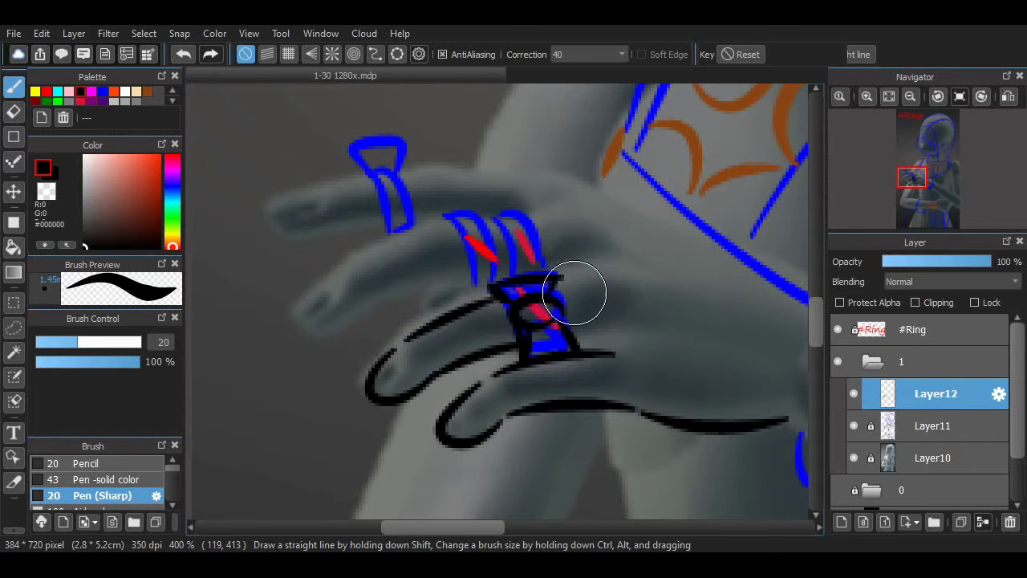
{"action": "scroll", "coordinate": [659, 329], "scroll_direction": "up", "scroll_amount": 5}
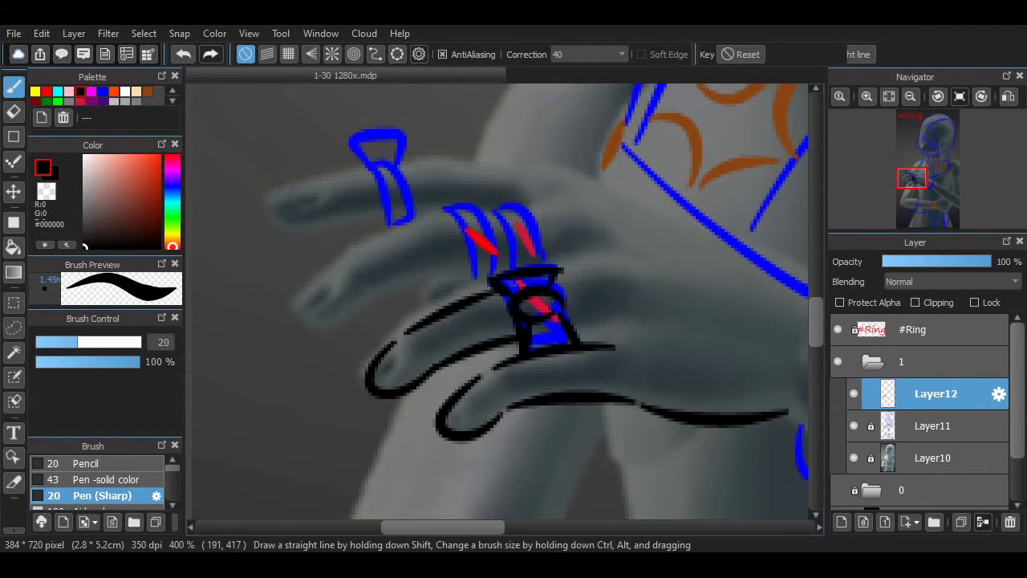
{"action": "scroll", "coordinate": [506, 315], "scroll_direction": "down", "scroll_amount": 2}
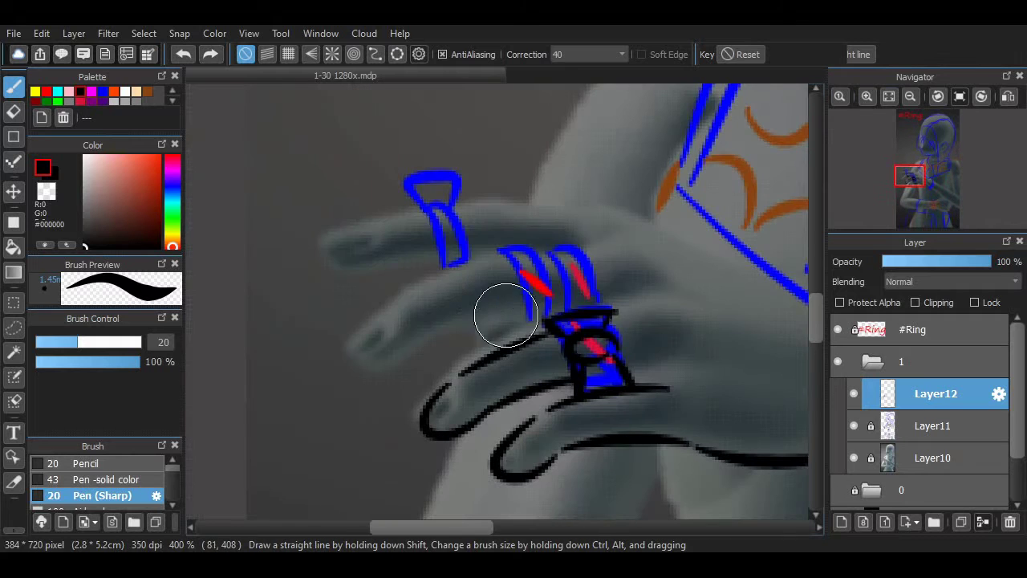
Ink the raised hand's middle and index fingers with their rings in black, and mark the knuckles
{"action": "mouse_move", "coordinate": [530, 253]}
{"action": "left_mouse_down"}
{"action": "mouse_move", "coordinate": [555, 256]}
{"action": "mouse_move", "coordinate": [536, 314]}
{"action": "mouse_move", "coordinate": [353, 353]}
{"action": "left_mouse_up"}
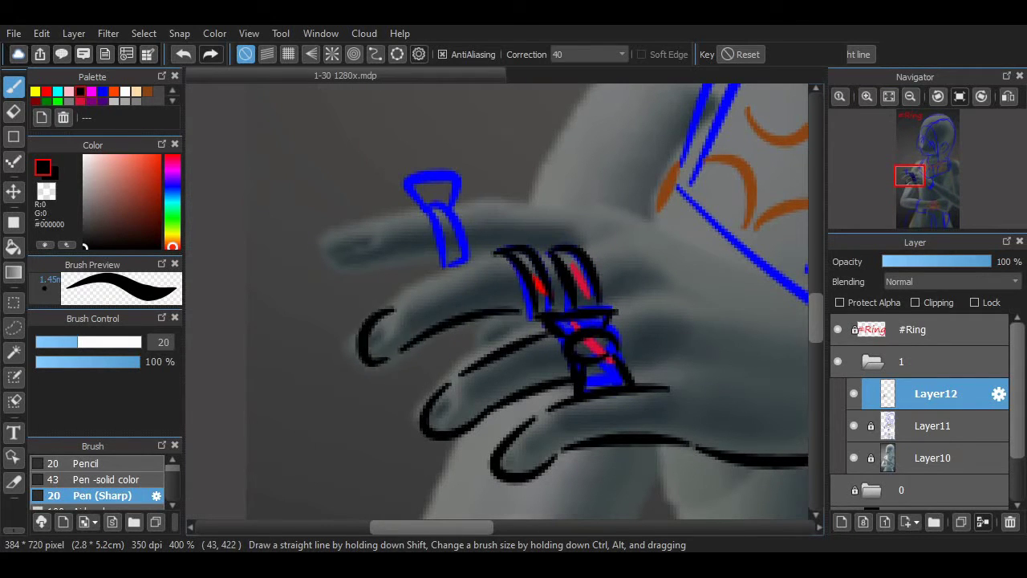
{"action": "left_click_drag", "start_coordinate": [389, 304], "coordinate": [509, 270]}
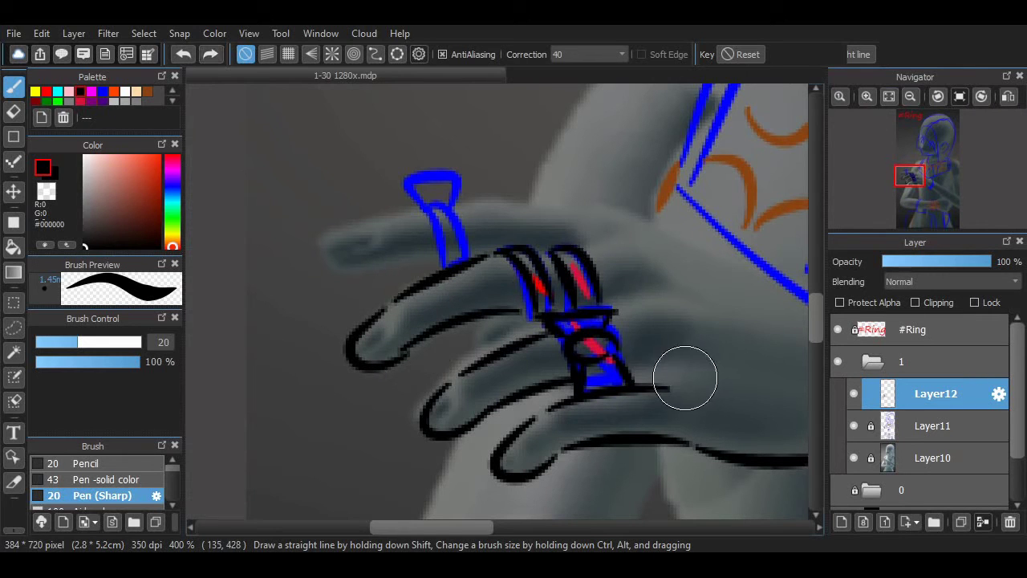
{"action": "left_click_drag", "start_coordinate": [602, 253], "coordinate": [657, 261]}
{"action": "scroll", "coordinate": [481, 273], "scroll_direction": "up", "scroll_amount": 1}
{"action": "scroll", "coordinate": [402, 280], "scroll_direction": "down", "scroll_amount": 1}
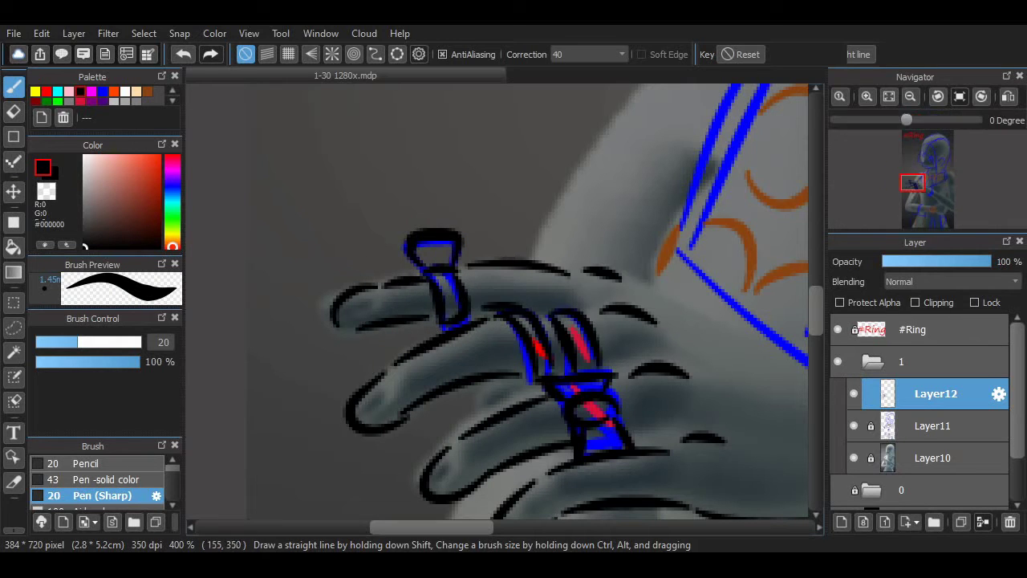
Ink the back of the raised hand down to the wrist and the looped bracelet in black
{"action": "scroll", "coordinate": [523, 305], "scroll_direction": "down", "scroll_amount": 2}
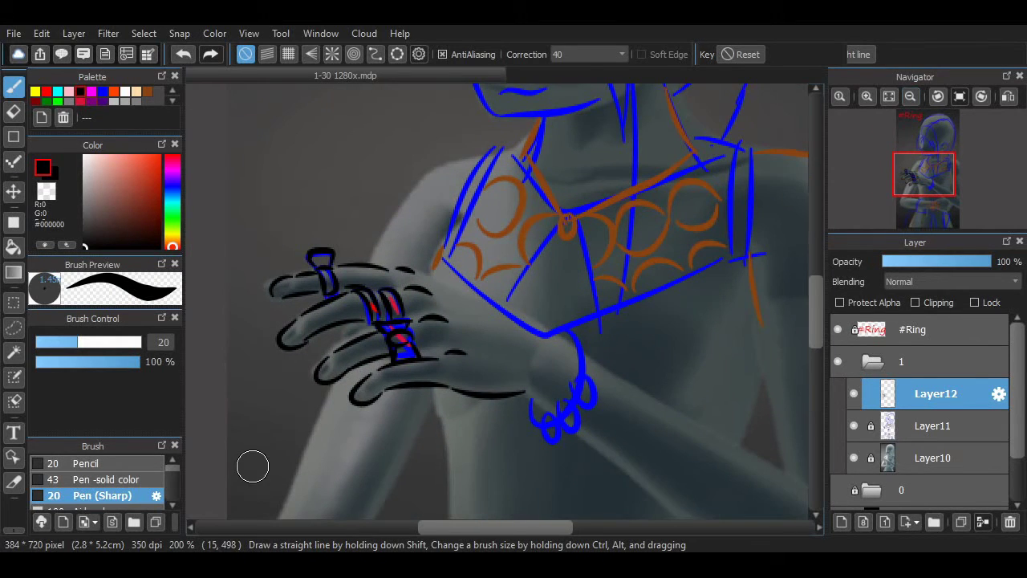
{"action": "scroll", "coordinate": [490, 301], "scroll_direction": "up", "scroll_amount": 1}
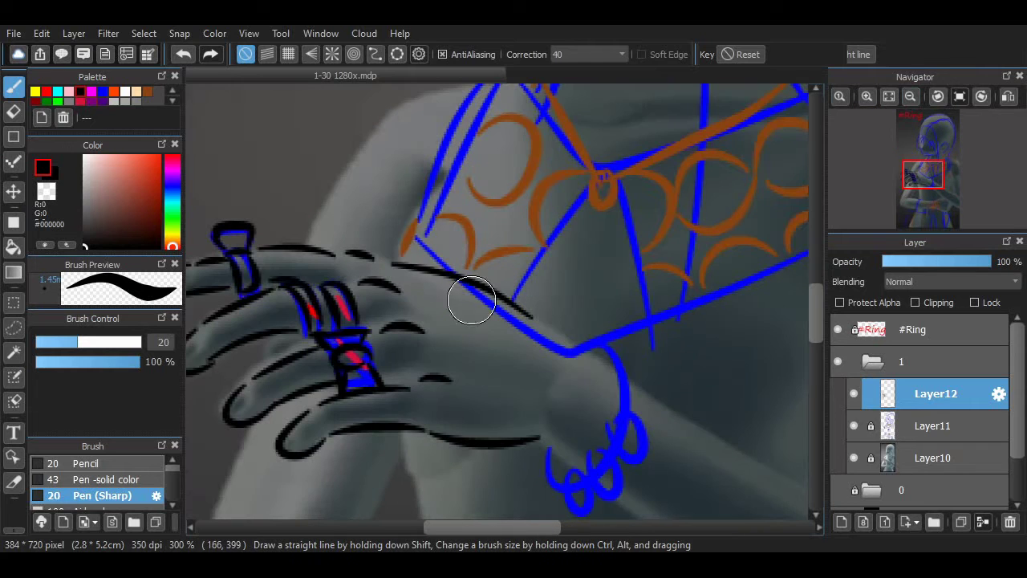
{"action": "scroll", "coordinate": [766, 309], "scroll_direction": "down", "scroll_amount": 2}
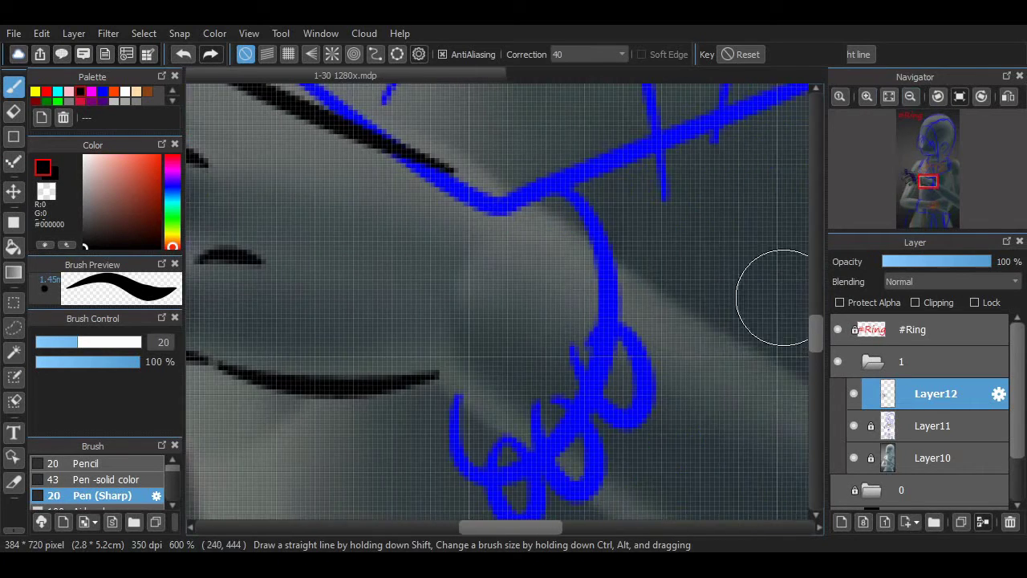
{"action": "left_click_drag", "start_coordinate": [527, 235], "coordinate": [559, 331]}
{"action": "key", "text": "ctrl+z"}
{"action": "left_click_drag", "start_coordinate": [550, 377], "coordinate": [488, 378]}
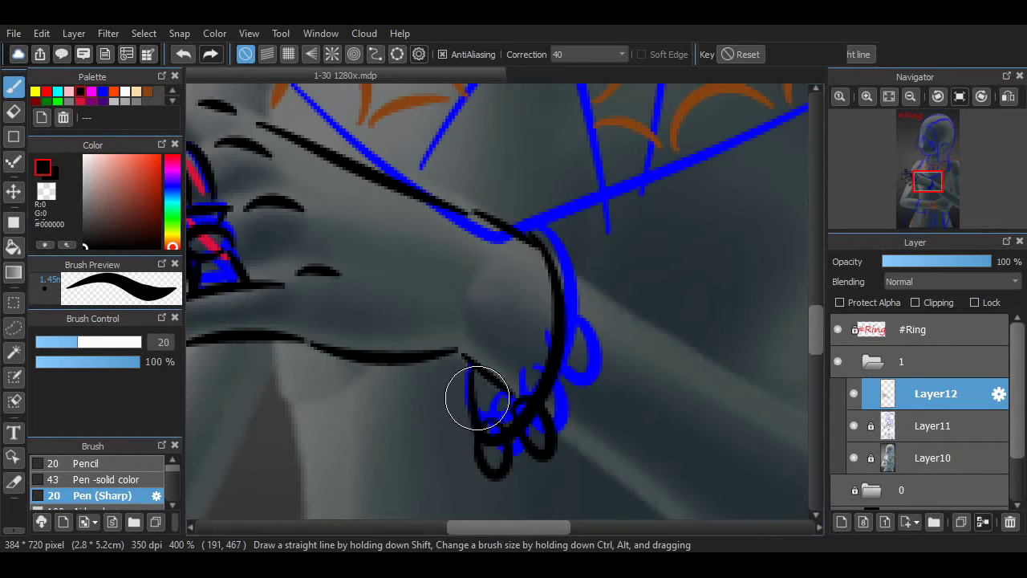
{"action": "mouse_move", "coordinate": [557, 509]}
{"action": "left_mouse_down"}
{"action": "mouse_move", "coordinate": [626, 459]}
{"action": "mouse_move", "coordinate": [562, 514]}
{"action": "left_mouse_up"}
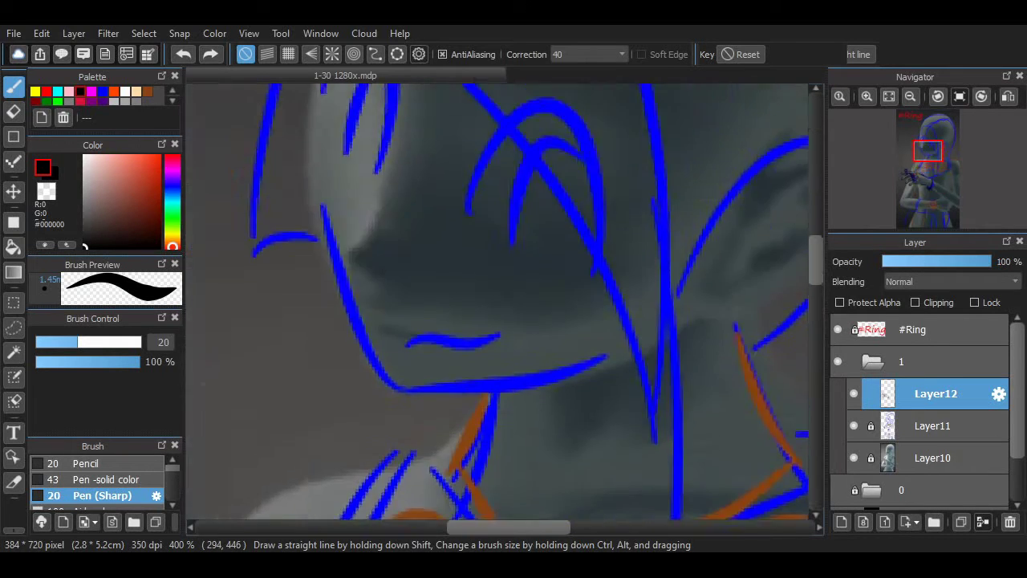
Outline the upper and lower edges of the raised arm's forearm in black, redrawing the lower edge
{"action": "scroll", "coordinate": [505, 305], "scroll_direction": "down", "scroll_amount": 2}
{"action": "left_click_drag", "start_coordinate": [532, 271], "coordinate": [387, 280]}
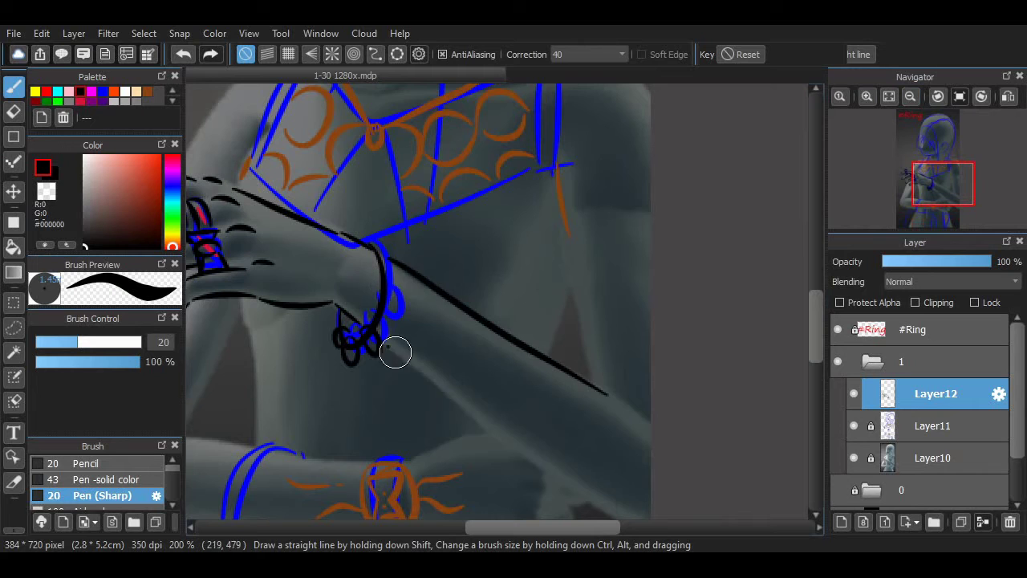
{"action": "left_click_drag", "start_coordinate": [387, 353], "coordinate": [630, 492]}
{"action": "key", "text": "ctrl+z"}
{"action": "left_click_drag", "start_coordinate": [377, 345], "coordinate": [647, 473]}
{"action": "scroll", "coordinate": [548, 333], "scroll_direction": "up", "scroll_amount": 3}
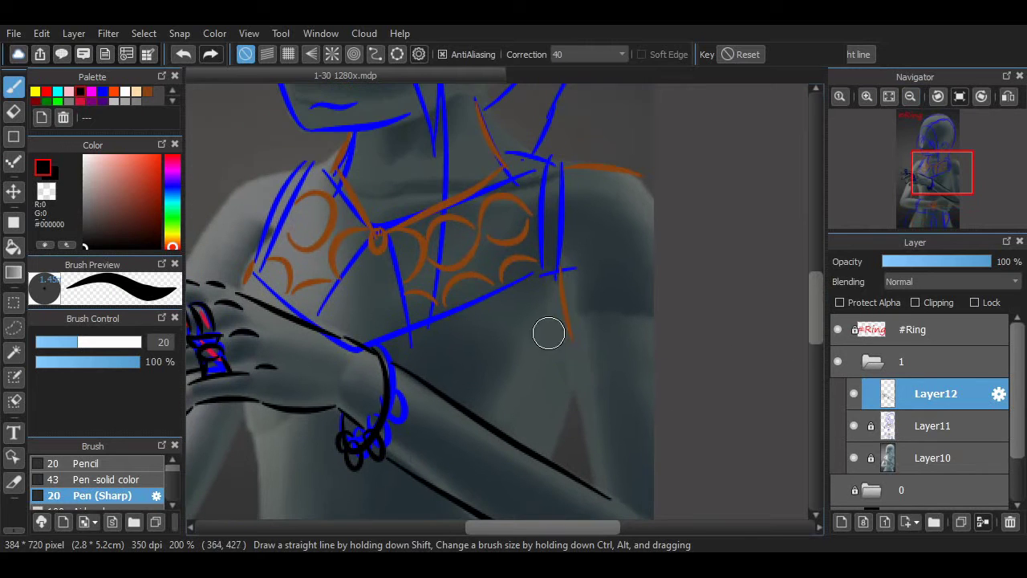
Ink the inner edge of the raised arm's upper arm and the curve of its shoulder in black
{"action": "left_click_drag", "start_coordinate": [567, 166], "coordinate": [571, 371]}
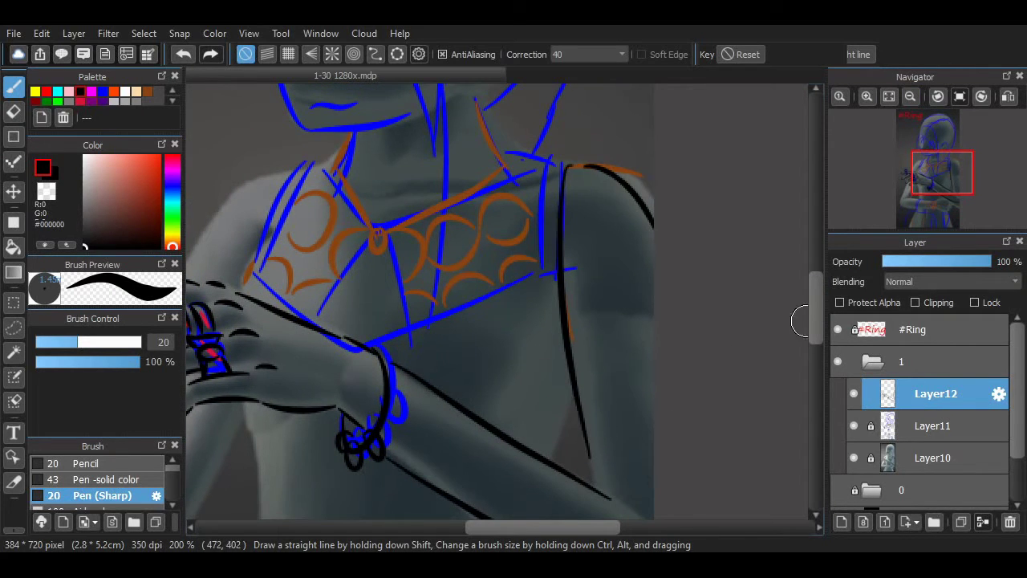
{"action": "scroll", "coordinate": [801, 321], "scroll_direction": "up", "scroll_amount": 3}
{"action": "scroll", "coordinate": [801, 321], "scroll_direction": "down", "scroll_amount": 4}
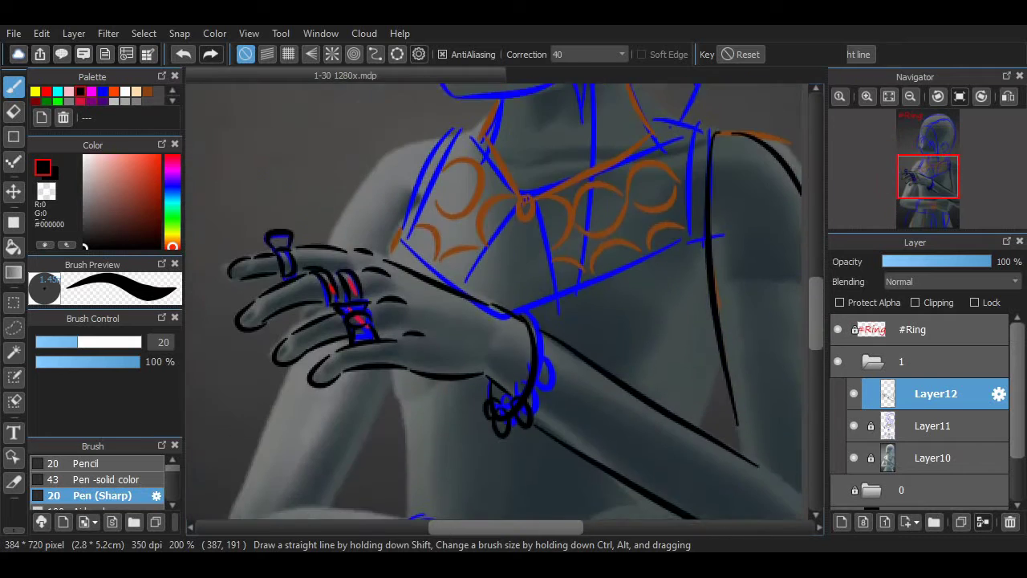
Ink the wristwatch on the lower arm in black: hourglass emblem, oval face and both strap ends
{"action": "scroll", "coordinate": [497, 305], "scroll_direction": "down", "scroll_amount": 5}
{"action": "scroll", "coordinate": [576, 203], "scroll_direction": "up", "scroll_amount": 2}
{"action": "mouse_move", "coordinate": [547, 172]}
{"action": "left_mouse_down"}
{"action": "mouse_move", "coordinate": [588, 266]}
{"action": "mouse_move", "coordinate": [575, 202]}
{"action": "left_mouse_up"}
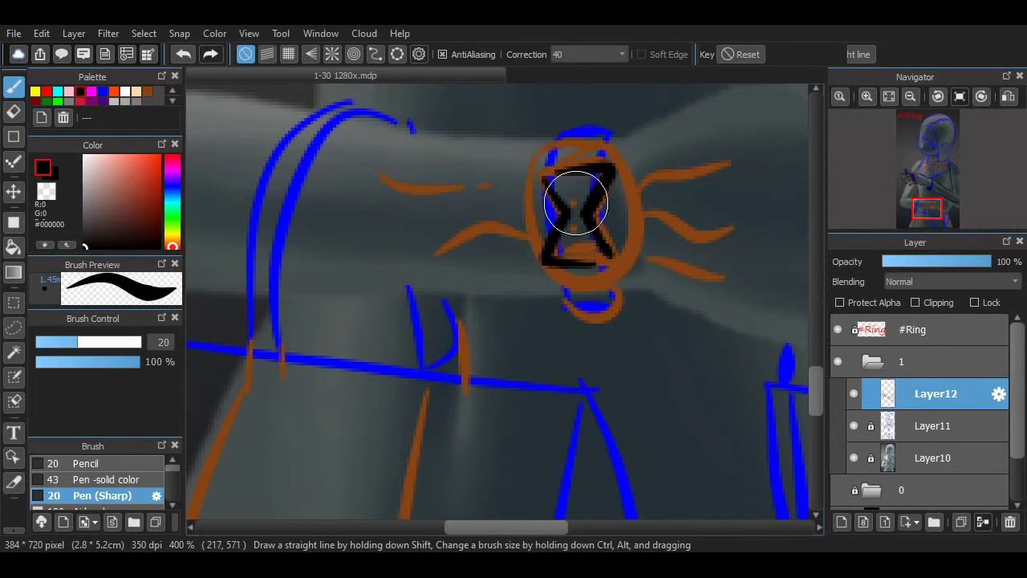
{"action": "mouse_move", "coordinate": [561, 276]}
{"action": "left_mouse_down"}
{"action": "mouse_move", "coordinate": [614, 144]}
{"action": "mouse_move", "coordinate": [558, 281]}
{"action": "left_mouse_up"}
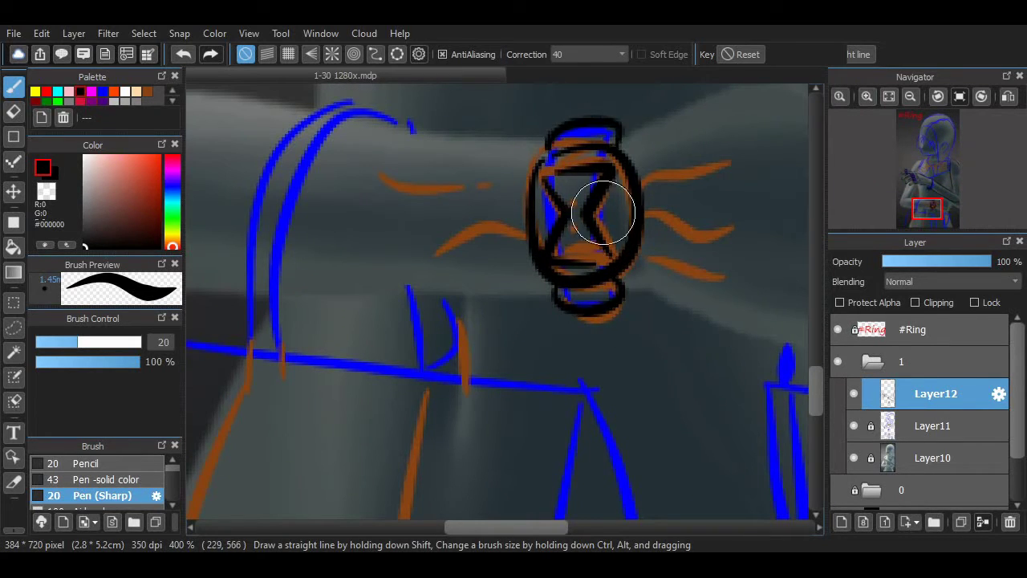
Ink the lower edge of the watch hand in black, then try its finger outlines and undo them
{"action": "scroll", "coordinate": [603, 212], "scroll_direction": "right", "scroll_amount": 3}
{"action": "left_click_drag", "start_coordinate": [437, 291], "coordinate": [674, 339]}
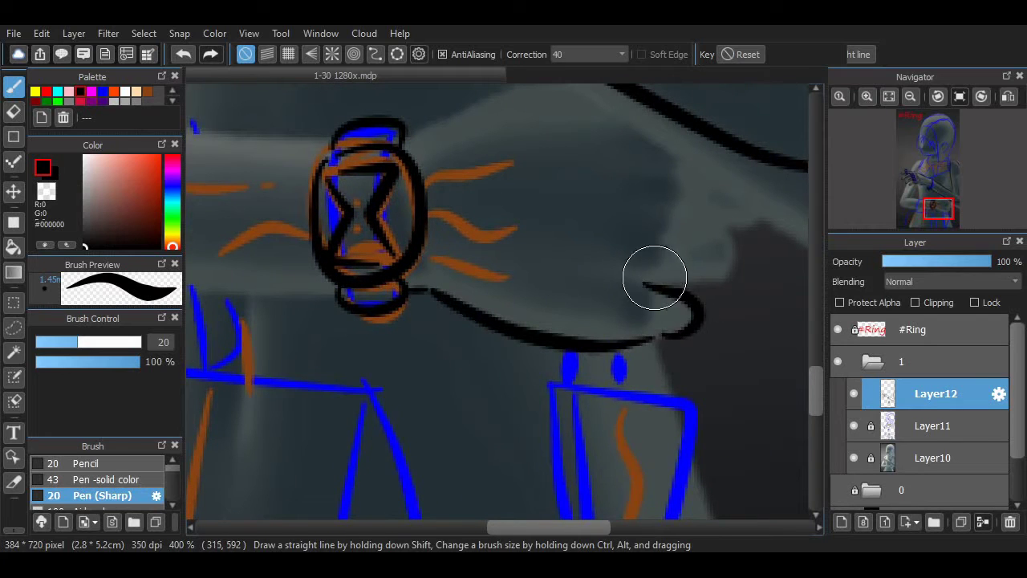
{"action": "mouse_move", "coordinate": [654, 277]}
{"action": "left_mouse_down"}
{"action": "mouse_move", "coordinate": [688, 286]}
{"action": "mouse_move", "coordinate": [699, 230]}
{"action": "mouse_move", "coordinate": [642, 232]}
{"action": "left_mouse_up"}
{"action": "mouse_move", "coordinate": [632, 184]}
{"action": "left_mouse_down"}
{"action": "mouse_move", "coordinate": [717, 179]}
{"action": "mouse_move", "coordinate": [754, 189]}
{"action": "left_mouse_up"}
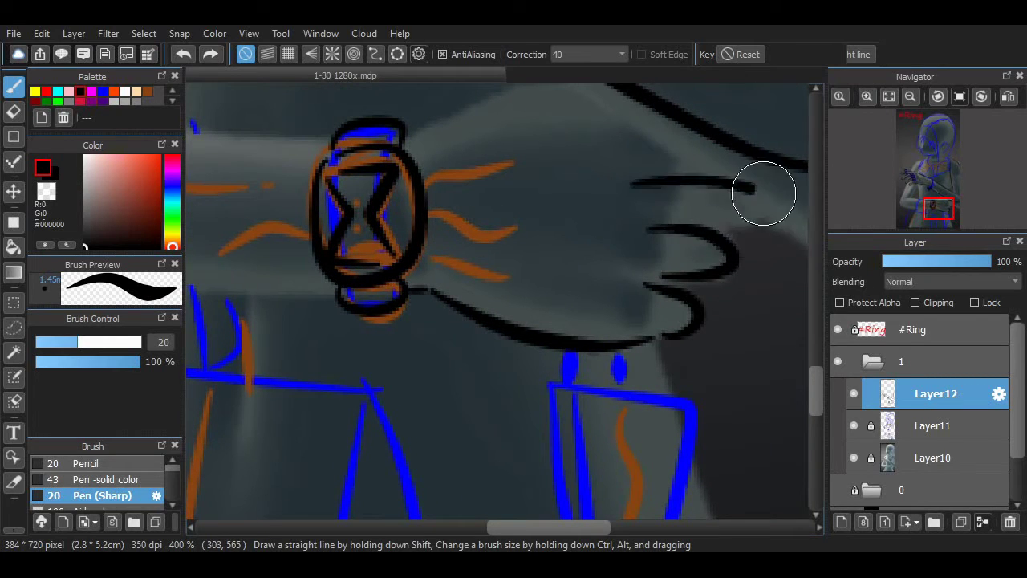
{"action": "key", "text": "ctrl+z"}
{"action": "key", "text": "ctrl+z"}
Ink the hanging strap and the panel below the watch hand in black
{"action": "scroll", "coordinate": [640, 343], "scroll_direction": "down", "scroll_amount": 3}
{"action": "mouse_move", "coordinate": [566, 189]}
{"action": "left_mouse_down"}
{"action": "mouse_move", "coordinate": [572, 481]}
{"action": "mouse_move", "coordinate": [595, 482]}
{"action": "left_mouse_up"}
{"action": "left_click_drag", "start_coordinate": [634, 201], "coordinate": [706, 481]}
{"action": "scroll", "coordinate": [648, 218], "scroll_direction": "up", "scroll_amount": 3}
Outline the top of the watch hand and its curled fingers in black
{"action": "scroll", "coordinate": [429, 230], "scroll_direction": "up", "scroll_amount": 2}
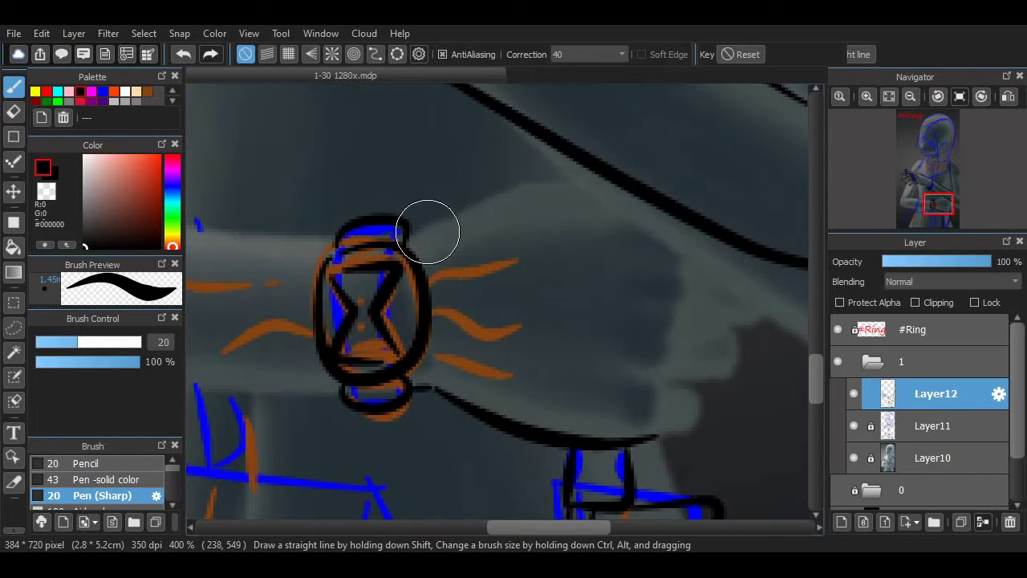
{"action": "left_click_drag", "start_coordinate": [429, 229], "coordinate": [642, 183]}
{"action": "left_click_drag", "start_coordinate": [638, 367], "coordinate": [699, 371]}
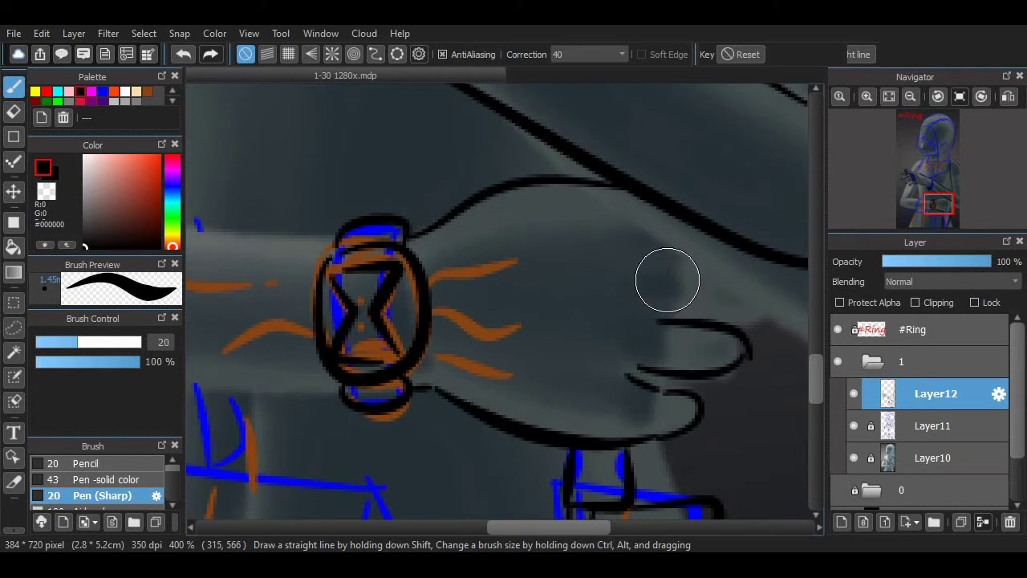
{"action": "left_click_drag", "start_coordinate": [657, 277], "coordinate": [754, 327]}
{"action": "left_click_drag", "start_coordinate": [658, 245], "coordinate": [717, 248]}
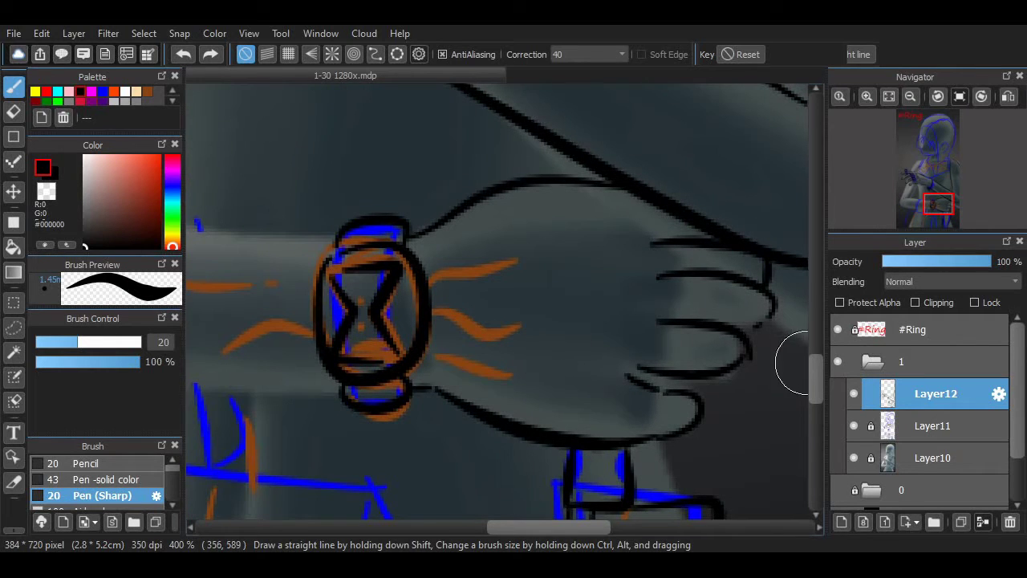
Recolour the line art white (#FFFFFF) by filling a new clipping layer above it and merging that layer down
{"action": "scroll", "coordinate": [793, 362], "scroll_direction": "down", "scroll_amount": 2}
{"action": "scroll", "coordinate": [793, 362], "scroll_direction": "left", "scroll_amount": 5}
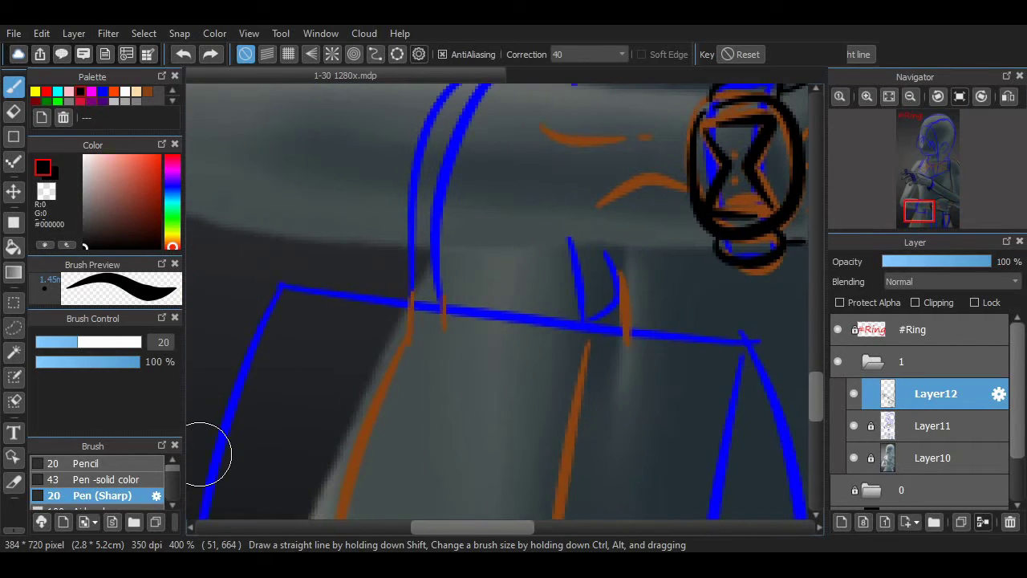
{"action": "key", "text": "ctrl+0"}
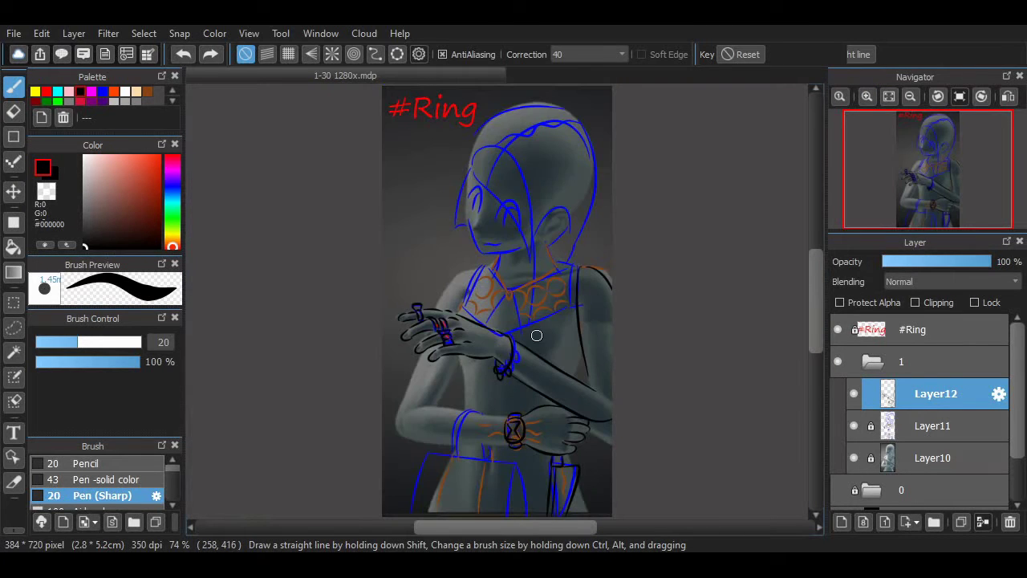
{"action": "key", "text": "ctrl+shift+n"}
{"action": "key", "text": "ctrl+alt+g"}
{"action": "key", "text": "Up"}
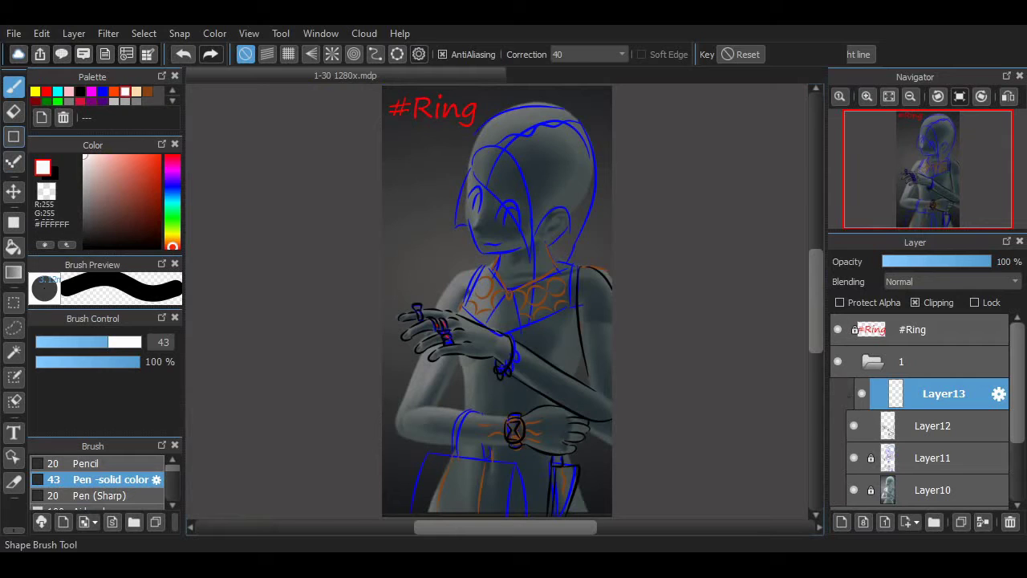
{"action": "key", "text": "g"}
{"action": "scroll", "coordinate": [510, 347], "scroll_direction": "up", "scroll_amount": 10}
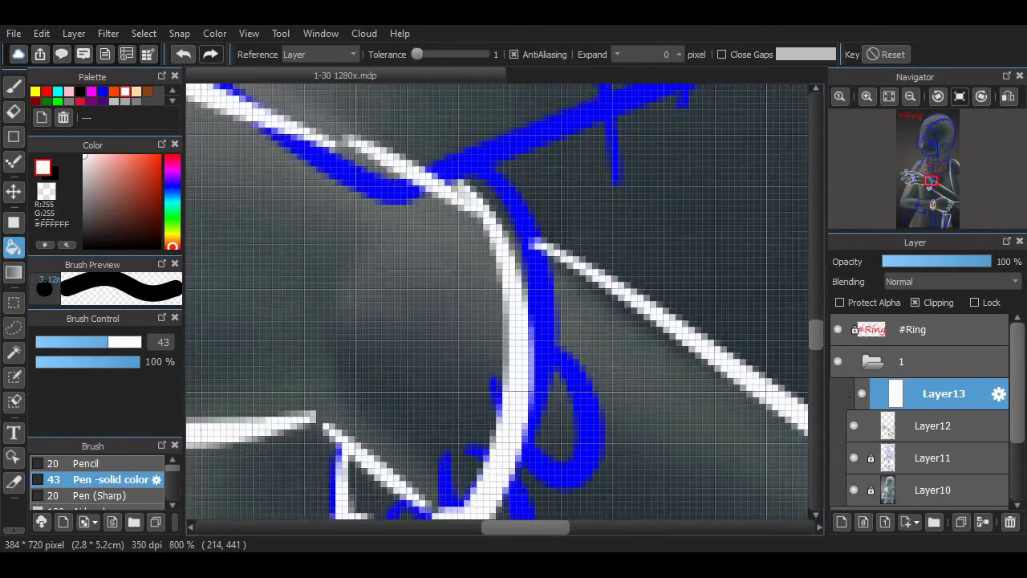
{"action": "scroll", "coordinate": [510, 347], "scroll_direction": "down", "scroll_amount": 5}
{"action": "left_click", "coordinate": [983, 522]}
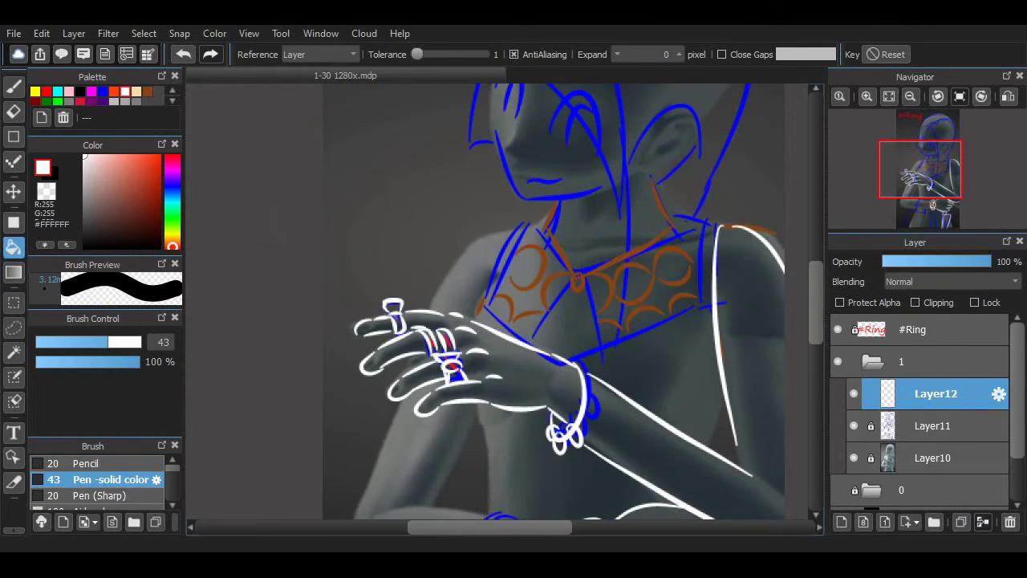
Check the white line art with the sketch and mannequin layers hidden, and show both layers again
{"action": "left_click", "coordinate": [910, 97]}
{"action": "scroll", "coordinate": [534, 431], "scroll_direction": "up", "scroll_amount": 3}
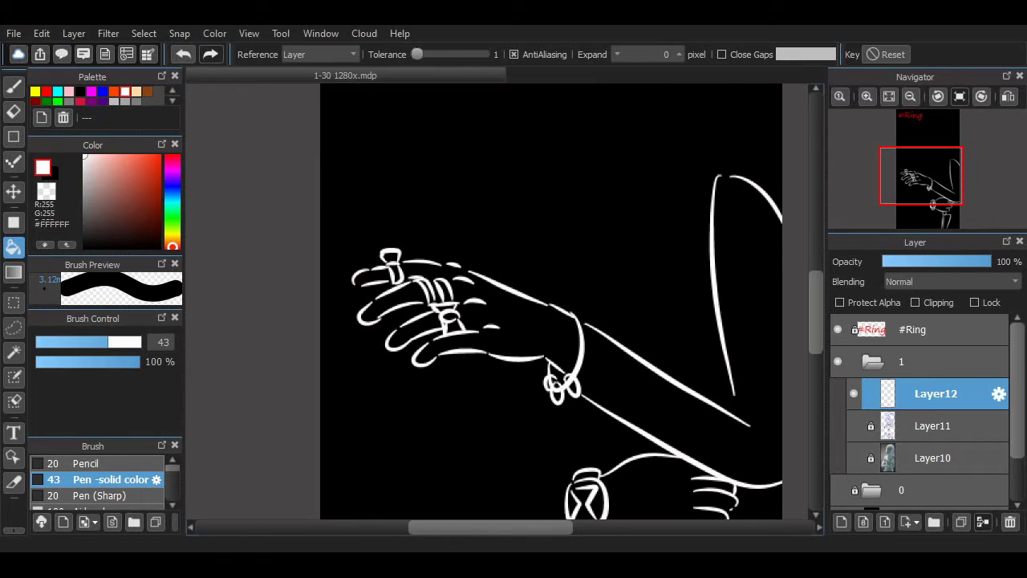
{"action": "key", "text": "b"}
{"action": "left_click", "coordinate": [854, 426]}
{"action": "left_click", "coordinate": [854, 457]}
{"action": "scroll", "coordinate": [786, 310], "scroll_direction": "down", "scroll_amount": 1}
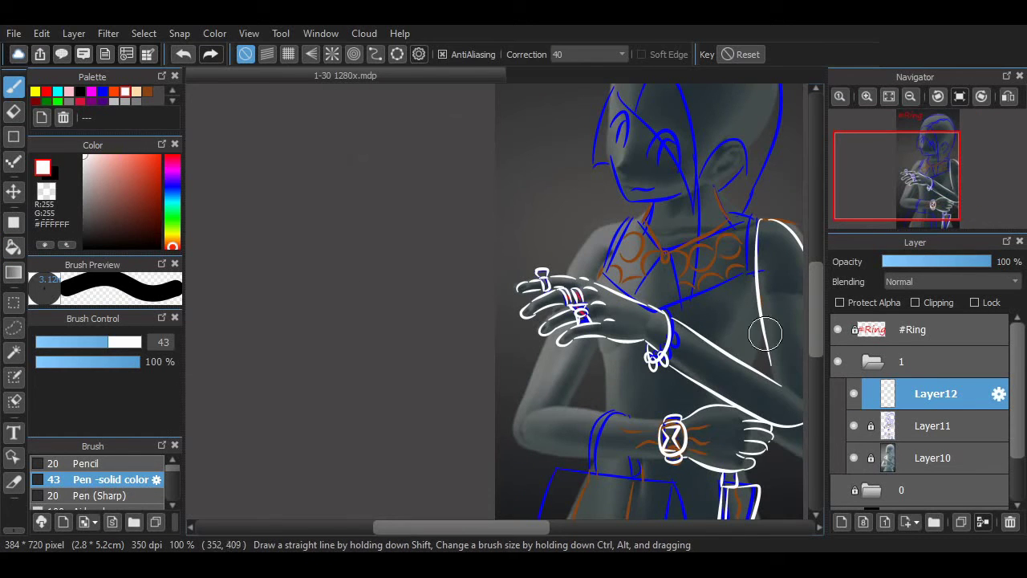
{"action": "left_click_drag", "start_coordinate": [522, 485], "coordinate": [590, 465]}
{"action": "left_click", "coordinate": [86, 463]}
{"action": "key", "text": "ctrl+z"}
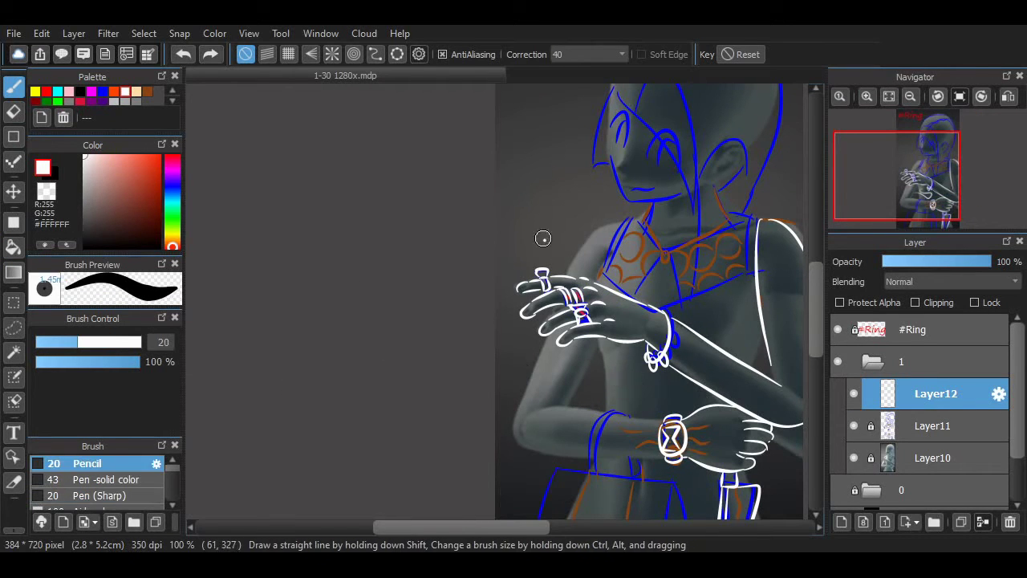
Outline the waistband, side edge and front opening of the lower garment in white with the Pen (Sharp) brush
{"action": "scroll", "coordinate": [543, 238], "scroll_direction": "right", "scroll_amount": 2}
{"action": "left_click", "coordinate": [86, 495]}
{"action": "scroll", "coordinate": [590, 457], "scroll_direction": "up", "scroll_amount": 3}
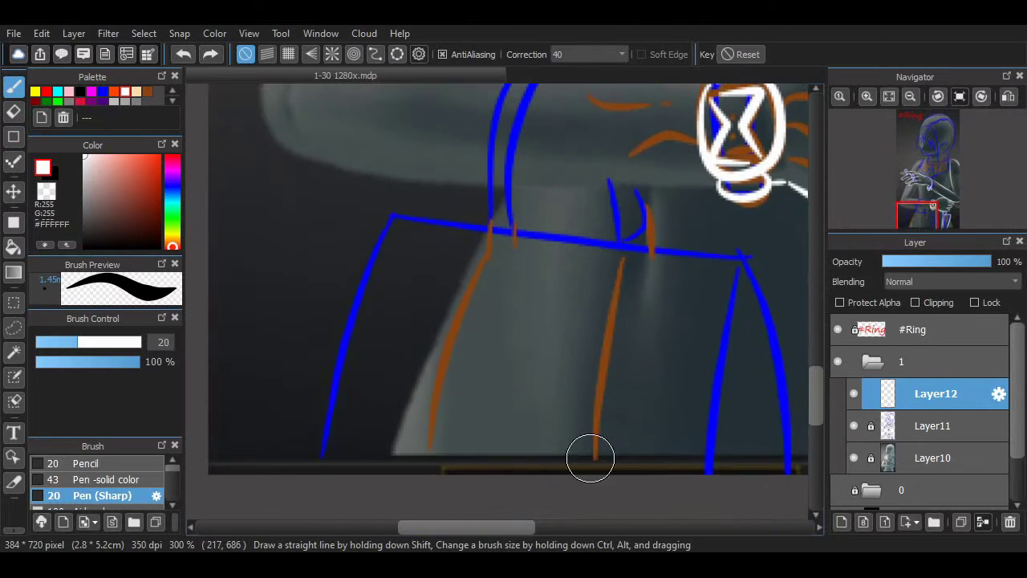
{"action": "scroll", "coordinate": [590, 458], "scroll_direction": "right", "scroll_amount": 2}
{"action": "mouse_move", "coordinate": [297, 226]}
{"action": "left_mouse_down"}
{"action": "mouse_move", "coordinate": [516, 270]}
{"action": "mouse_move", "coordinate": [497, 232]}
{"action": "mouse_move", "coordinate": [644, 273]}
{"action": "mouse_move", "coordinate": [610, 480]}
{"action": "left_mouse_up"}
{"action": "mouse_move", "coordinate": [646, 267]}
{"action": "left_mouse_down"}
{"action": "mouse_move", "coordinate": [622, 412]}
{"action": "mouse_move", "coordinate": [667, 474]}
{"action": "left_mouse_up"}
{"action": "left_click_drag", "start_coordinate": [294, 226], "coordinate": [226, 480]}
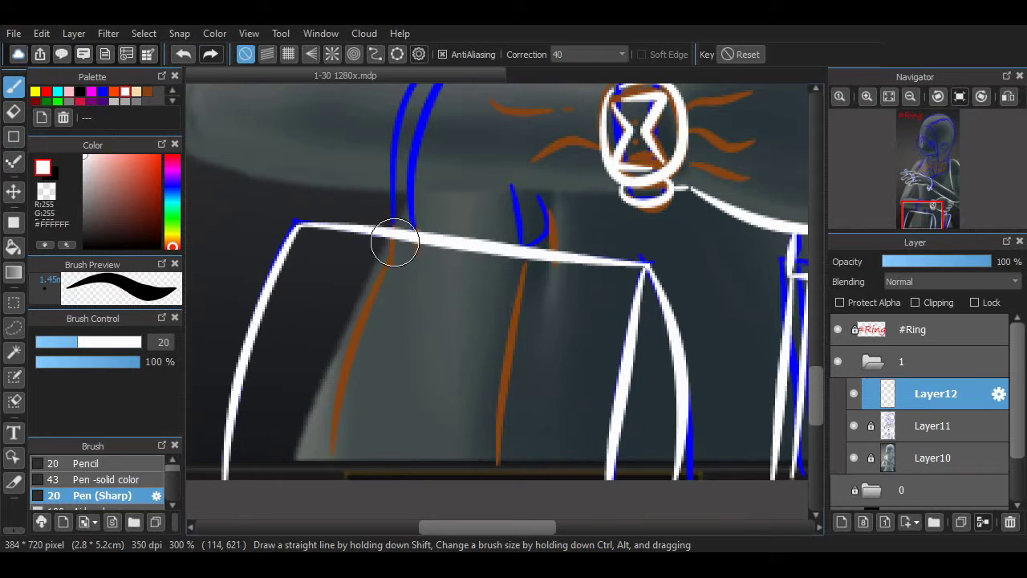
Ink the sleeve cuff bands, the forearm edges up to the watch and the belt loop in white
{"action": "scroll", "coordinate": [395, 243], "scroll_direction": "up", "scroll_amount": 3}
{"action": "mouse_move", "coordinate": [513, 243]}
{"action": "left_mouse_down"}
{"action": "mouse_move", "coordinate": [420, 397]}
{"action": "mouse_move", "coordinate": [516, 236]}
{"action": "mouse_move", "coordinate": [438, 410]}
{"action": "mouse_move", "coordinate": [439, 377]}
{"action": "mouse_move", "coordinate": [612, 376]}
{"action": "mouse_move", "coordinate": [606, 257]}
{"action": "left_mouse_up"}
{"action": "key", "text": "ctrl+z"}
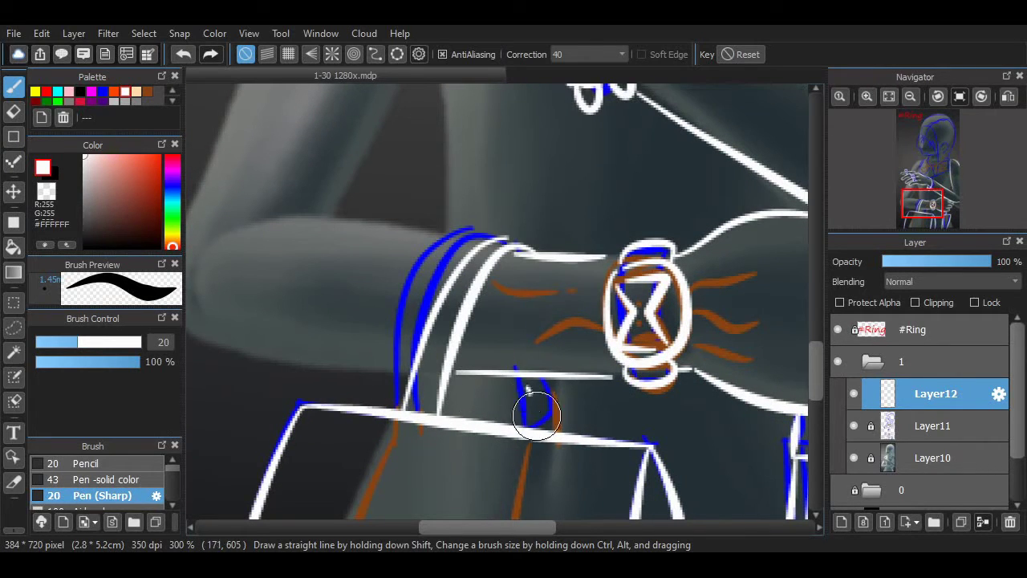
{"action": "scroll", "coordinate": [550, 443], "scroll_direction": "up", "scroll_amount": 5}
{"action": "scroll", "coordinate": [560, 337], "scroll_direction": "down", "scroll_amount": 5}
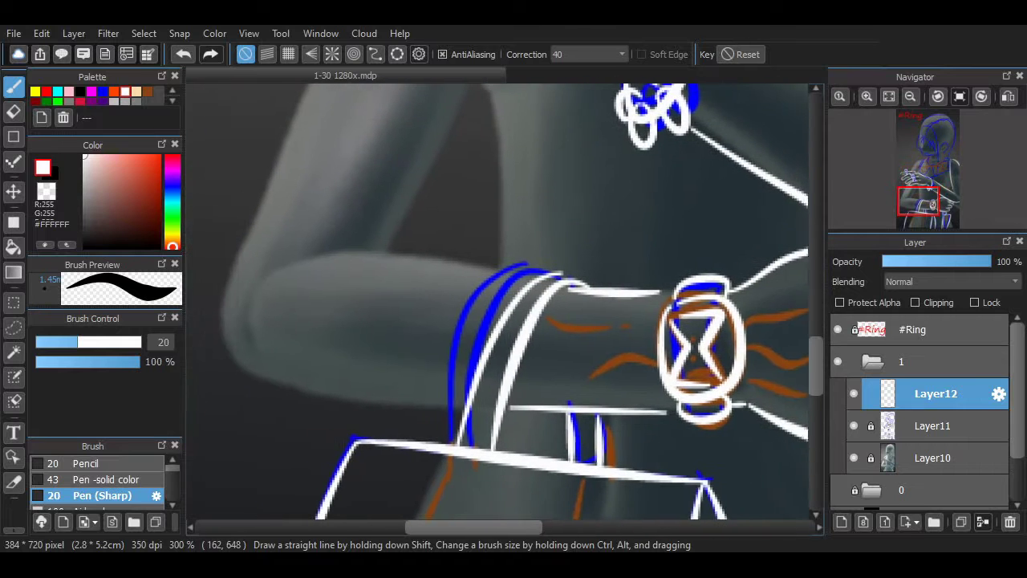
Outline the lower arm from the cuff bands around the elbow in white, undoing and redrawing uneven strokes
{"action": "left_click_drag", "start_coordinate": [559, 337], "coordinate": [520, 442]}
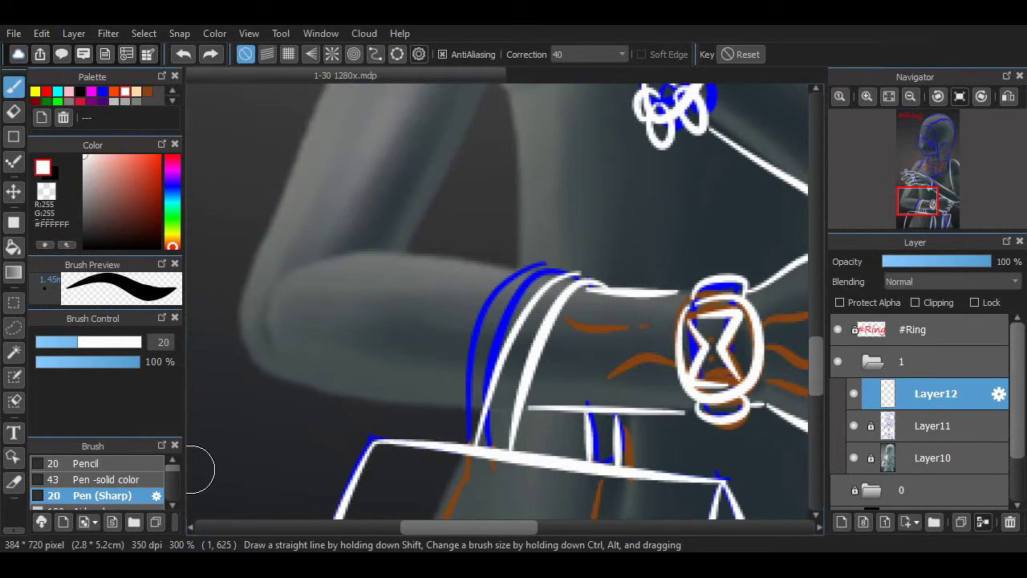
{"action": "scroll", "coordinate": [578, 305], "scroll_direction": "up", "scroll_amount": 2}
{"action": "mouse_move", "coordinate": [562, 309]}
{"action": "left_mouse_down"}
{"action": "mouse_move", "coordinate": [333, 327]}
{"action": "mouse_move", "coordinate": [331, 303]}
{"action": "left_mouse_up"}
{"action": "key", "text": "ctrl+z"}
{"action": "key", "text": "ctrl+z"}
{"action": "left_click_drag", "start_coordinate": [491, 451], "coordinate": [264, 314]}
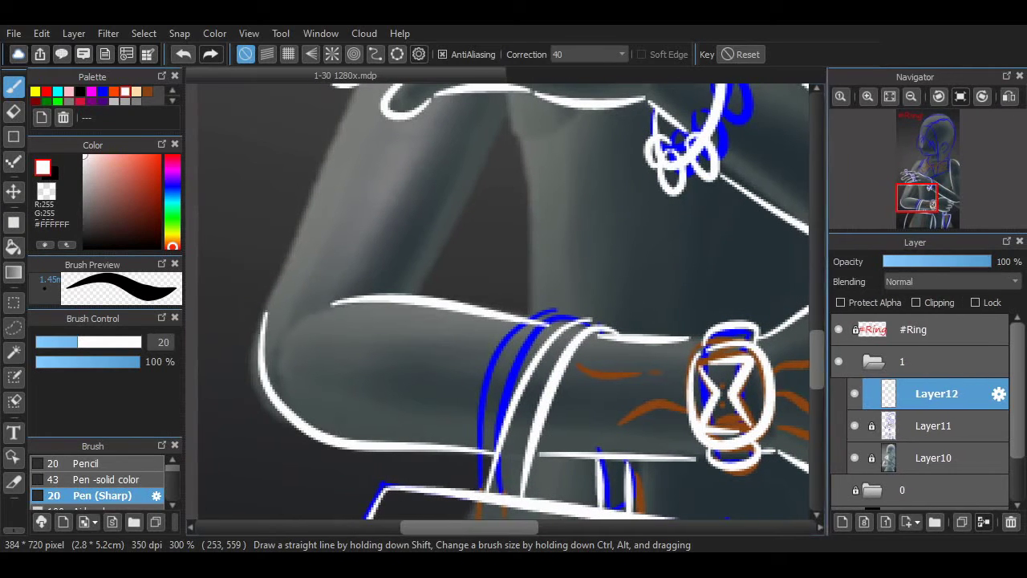
{"action": "scroll", "coordinate": [512, 302], "scroll_direction": "down", "scroll_amount": 2}
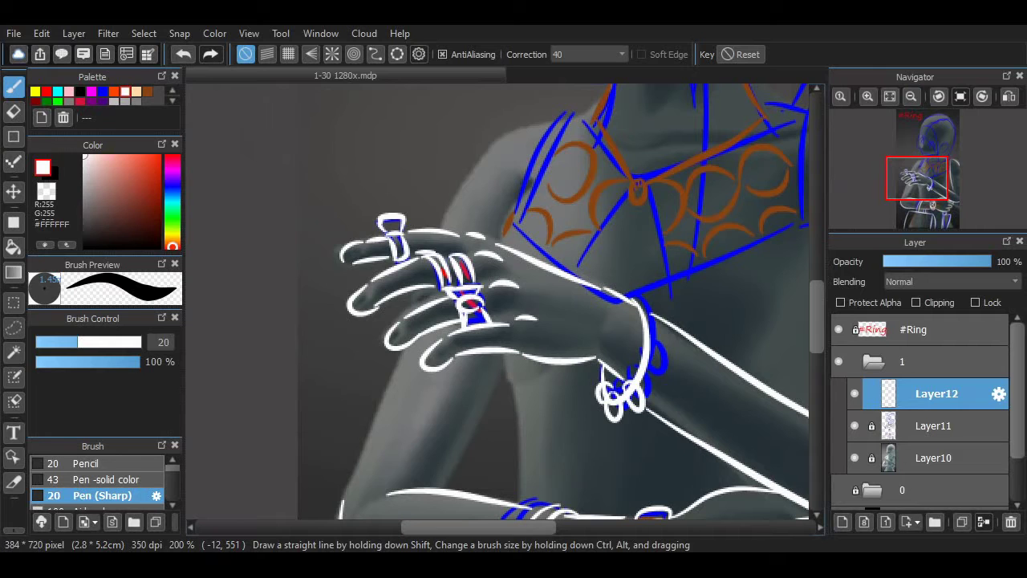
{"action": "scroll", "coordinate": [481, 313], "scroll_direction": "down", "scroll_amount": 1}
{"action": "left_click_drag", "start_coordinate": [518, 424], "coordinate": [500, 316]}
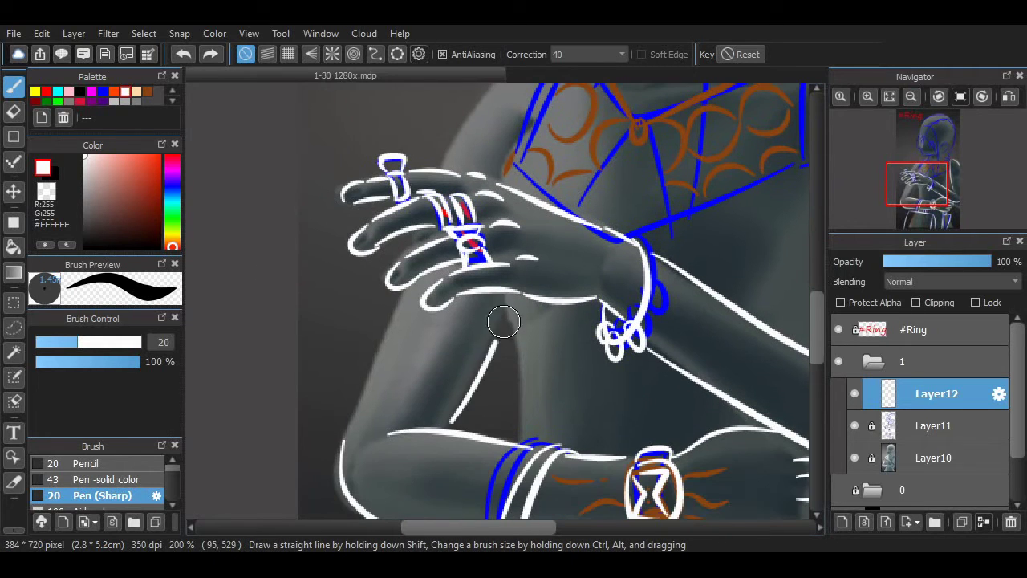
{"action": "key", "text": "ctrl+z"}
{"action": "mouse_move", "coordinate": [513, 443]}
{"action": "left_mouse_down"}
{"action": "mouse_move", "coordinate": [501, 289]}
{"action": "mouse_move", "coordinate": [612, 455]}
{"action": "left_mouse_up"}
Ink the looping front hair lock and the wavy parting above it in white, undoing and redrawing uneven strokes
{"action": "scroll", "coordinate": [620, 314], "scroll_direction": "up", "scroll_amount": 6}
{"action": "mouse_move", "coordinate": [448, 219]}
{"action": "left_mouse_down"}
{"action": "mouse_move", "coordinate": [546, 188]}
{"action": "mouse_move", "coordinate": [608, 450]}
{"action": "left_mouse_up"}
{"action": "key", "text": "ctrl+z"}
{"action": "key", "text": "ctrl+y"}
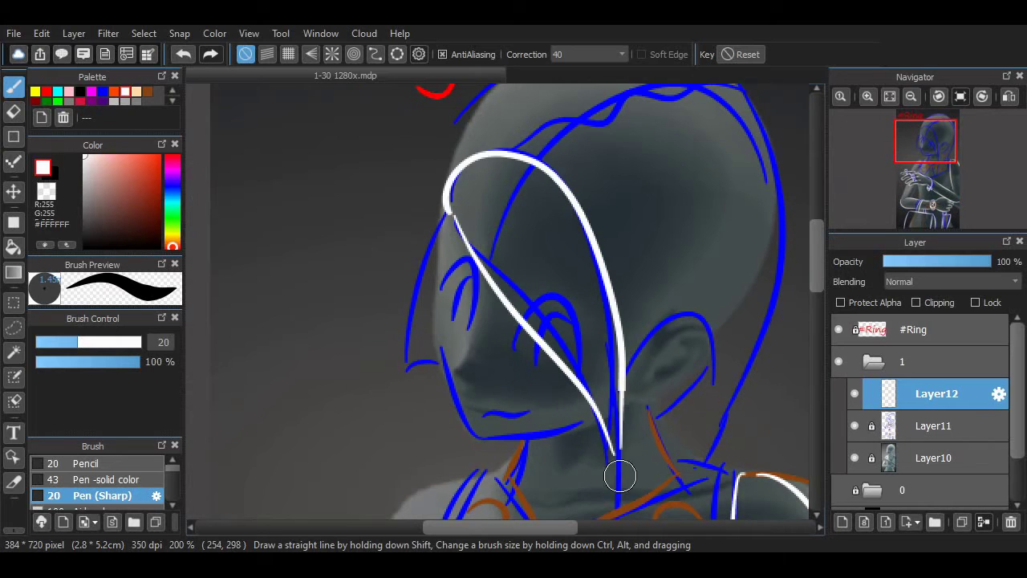
{"action": "scroll", "coordinate": [546, 361], "scroll_direction": "right", "scroll_amount": 2}
{"action": "key", "text": "ctrl+z"}
{"action": "key", "text": "ctrl+z"}
{"action": "mouse_move", "coordinate": [543, 464]}
{"action": "left_mouse_down"}
{"action": "mouse_move", "coordinate": [548, 286]}
{"action": "mouse_move", "coordinate": [564, 385]}
{"action": "left_mouse_up"}
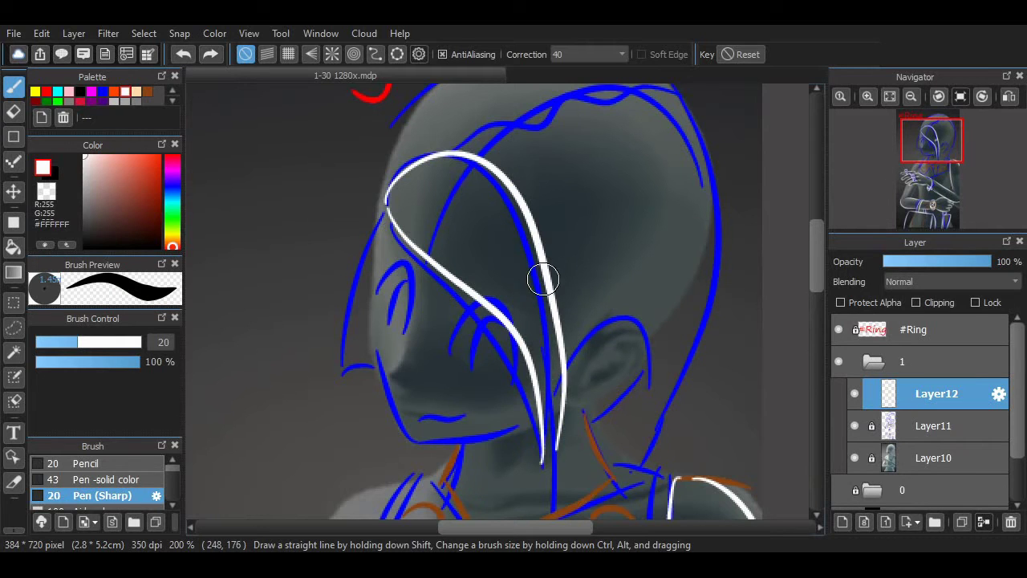
{"action": "scroll", "coordinate": [540, 195], "scroll_direction": "up", "scroll_amount": 2}
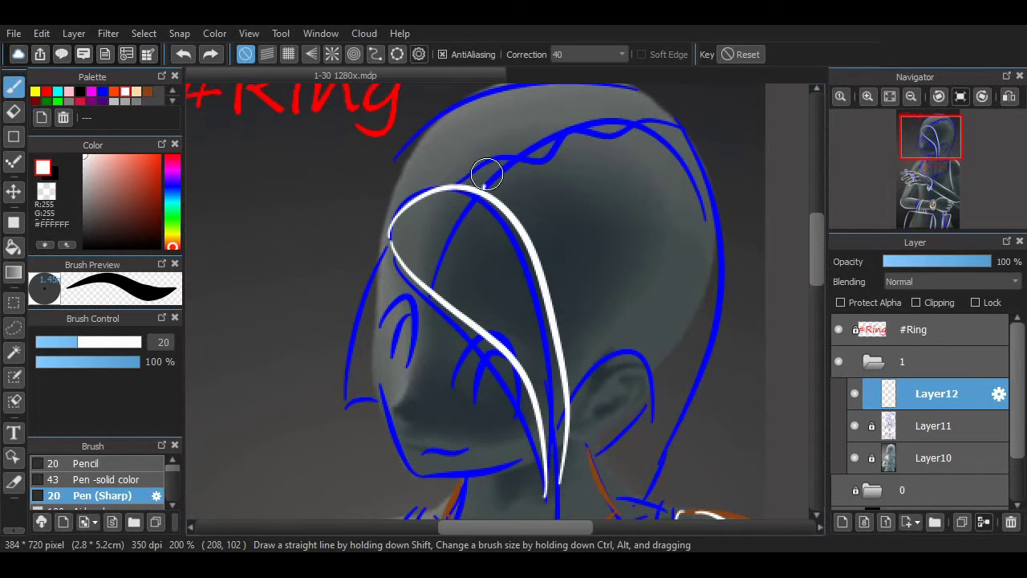
{"action": "scroll", "coordinate": [801, 260], "scroll_direction": "down", "scroll_amount": 5}
{"action": "left_click_drag", "start_coordinate": [568, 265], "coordinate": [627, 226]}
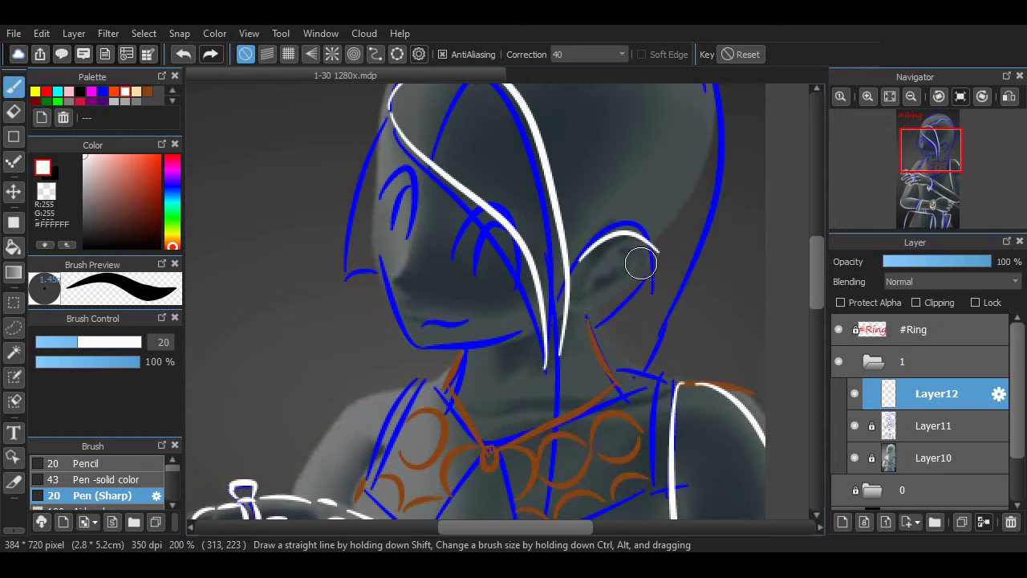
{"action": "key", "text": "ctrl+z"}
{"action": "scroll", "coordinate": [431, 270], "scroll_direction": "up", "scroll_amount": 1}
{"action": "mouse_move", "coordinate": [409, 281]}
{"action": "left_mouse_down"}
{"action": "mouse_move", "coordinate": [502, 375]}
{"action": "mouse_move", "coordinate": [483, 346]}
{"action": "left_mouse_up"}
{"action": "key", "text": "ctrl+z"}
Check the whole line art with the sketch and mannequin layers hidden, show both layers again and reselect Layer12
{"action": "key", "text": "ctrl+0"}
{"action": "key", "text": "ctrl+Down"}
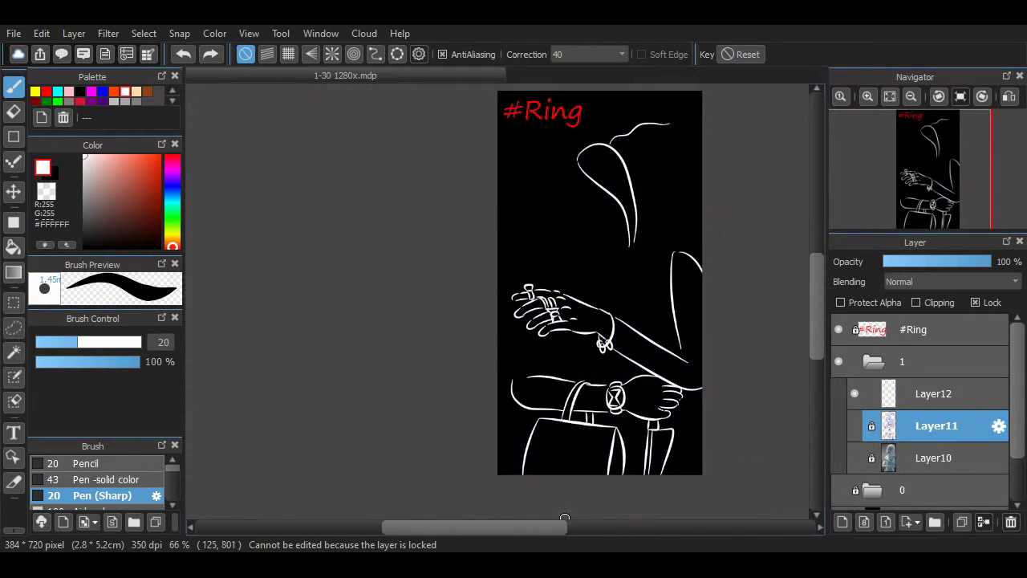
{"action": "left_click", "coordinate": [855, 425]}
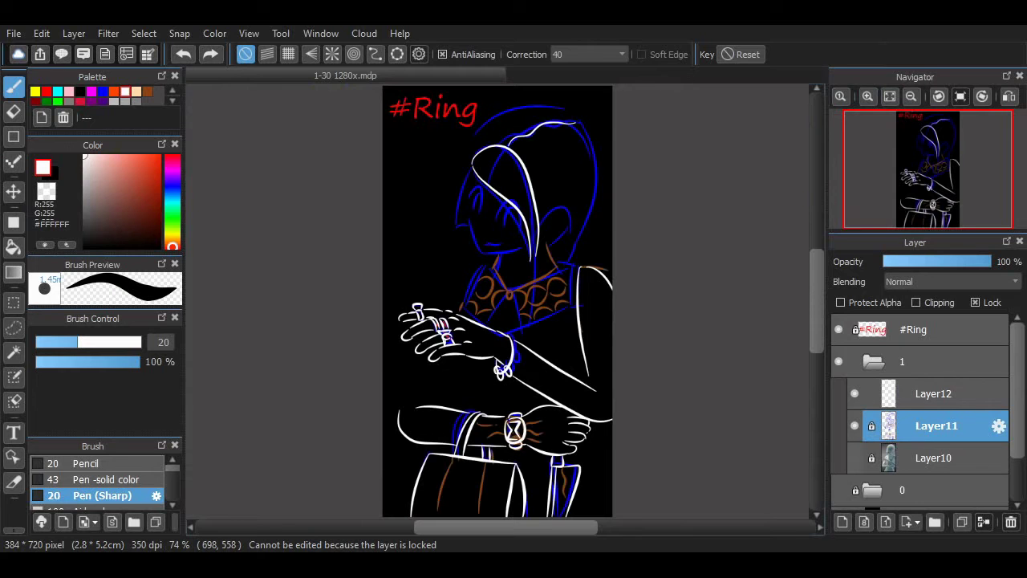
{"action": "left_click", "coordinate": [855, 457]}
{"action": "left_click", "coordinate": [934, 393]}
Ink the shoulder straps and lower edge of the patterned collar piece in white across the chest
{"action": "scroll", "coordinate": [602, 351], "scroll_direction": "up", "scroll_amount": 2}
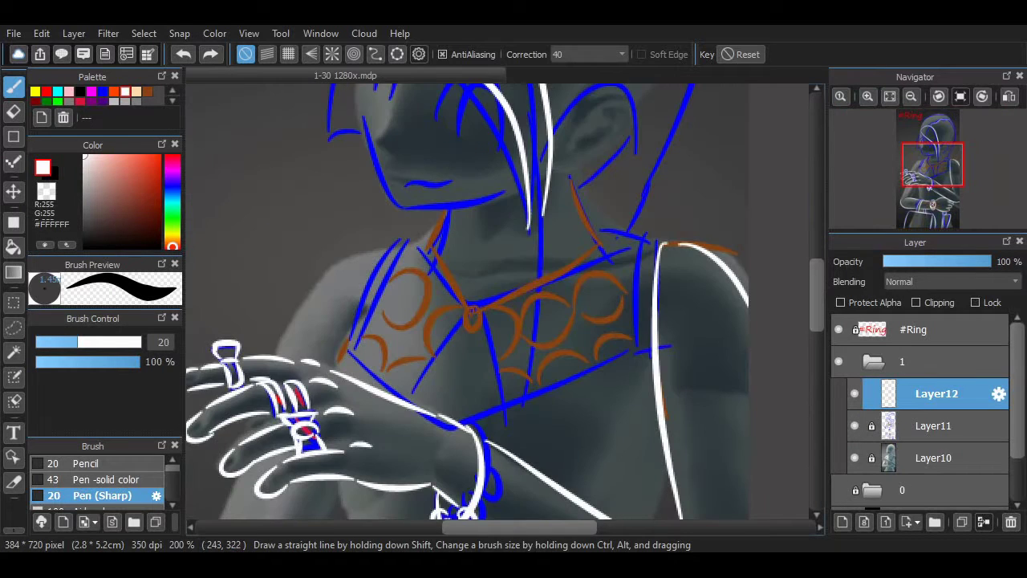
{"action": "left_click", "coordinate": [868, 95]}
{"action": "scroll", "coordinate": [677, 345], "scroll_direction": "right", "scroll_amount": 1}
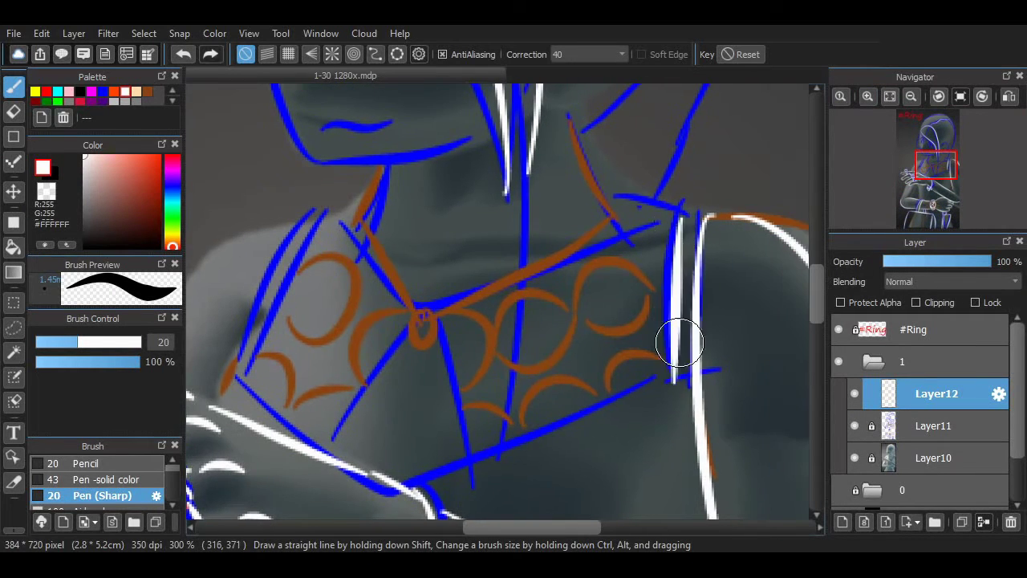
{"action": "scroll", "coordinate": [498, 309], "scroll_direction": "left", "scroll_amount": 1}
{"action": "mouse_move", "coordinate": [281, 371]}
{"action": "left_mouse_down"}
{"action": "mouse_move", "coordinate": [446, 476]}
{"action": "mouse_move", "coordinate": [479, 476]}
{"action": "mouse_move", "coordinate": [729, 378]}
{"action": "left_mouse_up"}
{"action": "mouse_move", "coordinate": [318, 277]}
{"action": "left_mouse_down"}
{"action": "mouse_move", "coordinate": [360, 217]}
{"action": "mouse_move", "coordinate": [309, 401]}
{"action": "left_mouse_up"}
Ink the V-shaped neckline and the two lines fanning out below its point in white, redrawing uneven strokes
{"action": "left_click_drag", "start_coordinate": [388, 223], "coordinate": [722, 215]}
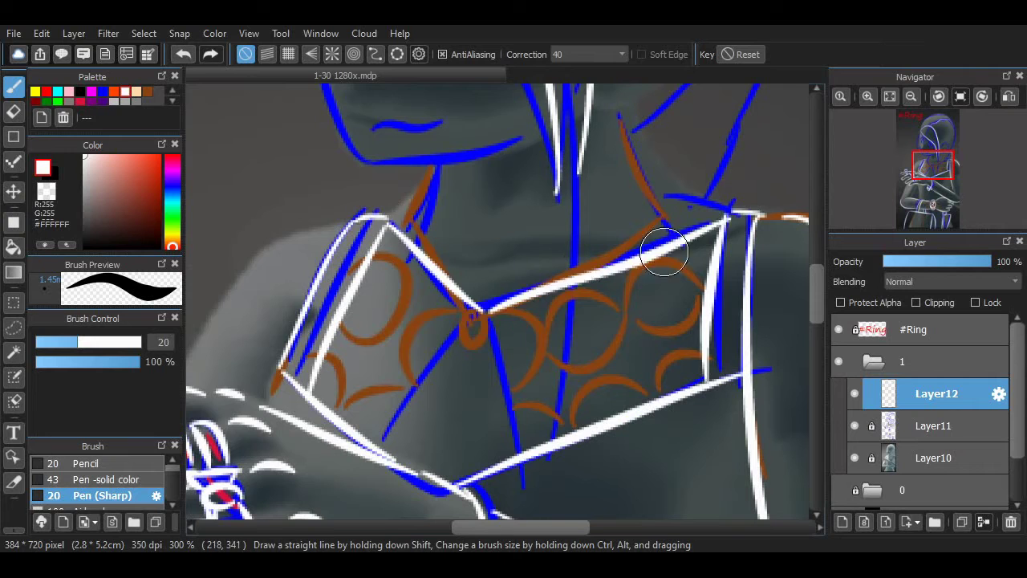
{"action": "key", "text": "ctrl+z"}
{"action": "mouse_move", "coordinate": [387, 225]}
{"action": "left_mouse_down"}
{"action": "mouse_move", "coordinate": [489, 321]}
{"action": "mouse_move", "coordinate": [475, 310]}
{"action": "mouse_move", "coordinate": [722, 215]}
{"action": "left_mouse_up"}
{"action": "key", "text": "ctrl+z"}
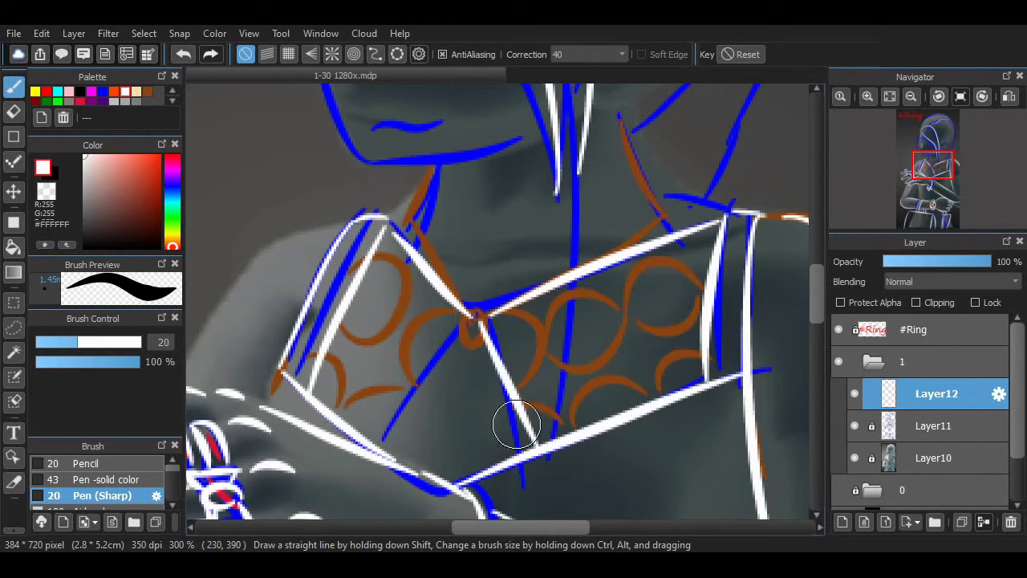
{"action": "key", "text": "ctrl+z"}
{"action": "key", "text": "ctrl+z"}
{"action": "left_click_drag", "start_coordinate": [474, 314], "coordinate": [518, 445]}
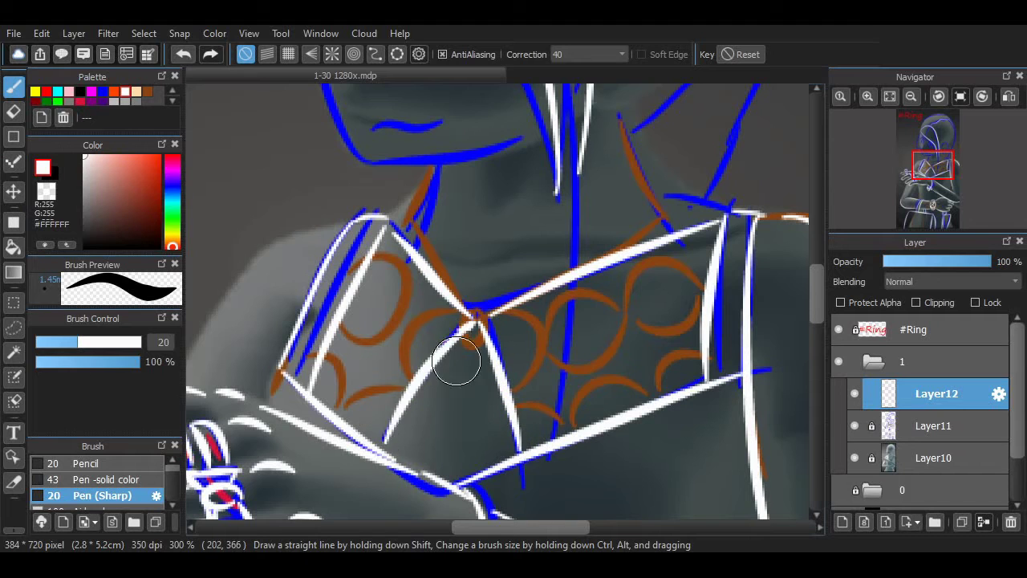
{"action": "key", "text": "ctrl+z"}
{"action": "left_click_drag", "start_coordinate": [475, 320], "coordinate": [393, 443]}
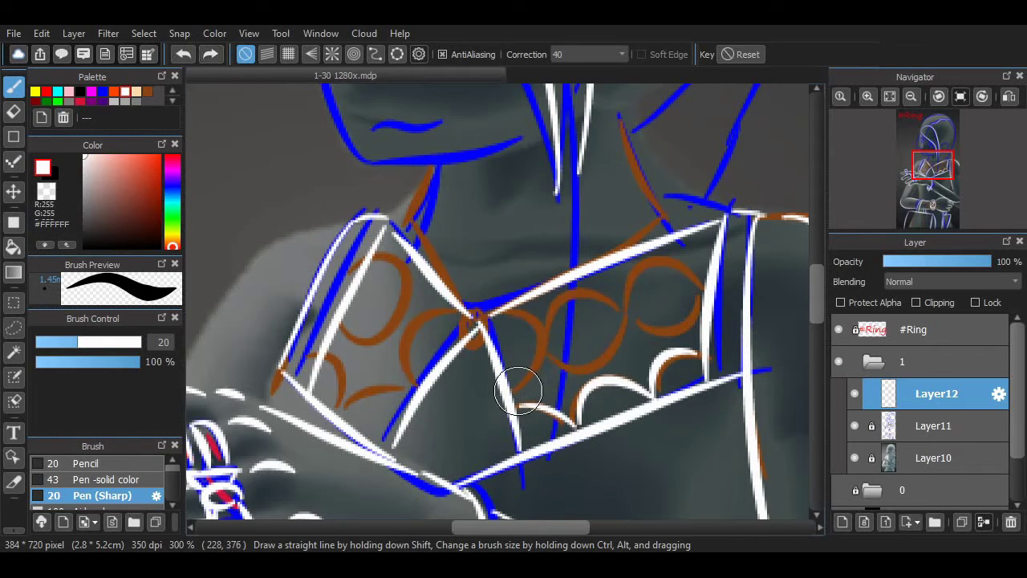
Trace the brown lace circles and scalloped arcs on both halves of the collar piece in white
{"action": "left_click_drag", "start_coordinate": [587, 359], "coordinate": [649, 327]}
{"action": "key", "text": "ctrl+z"}
{"action": "mouse_move", "coordinate": [562, 310]}
{"action": "left_mouse_down"}
{"action": "mouse_move", "coordinate": [631, 294]}
{"action": "mouse_move", "coordinate": [706, 321]}
{"action": "left_mouse_up"}
{"action": "scroll", "coordinate": [552, 380], "scroll_direction": "up", "scroll_amount": 1}
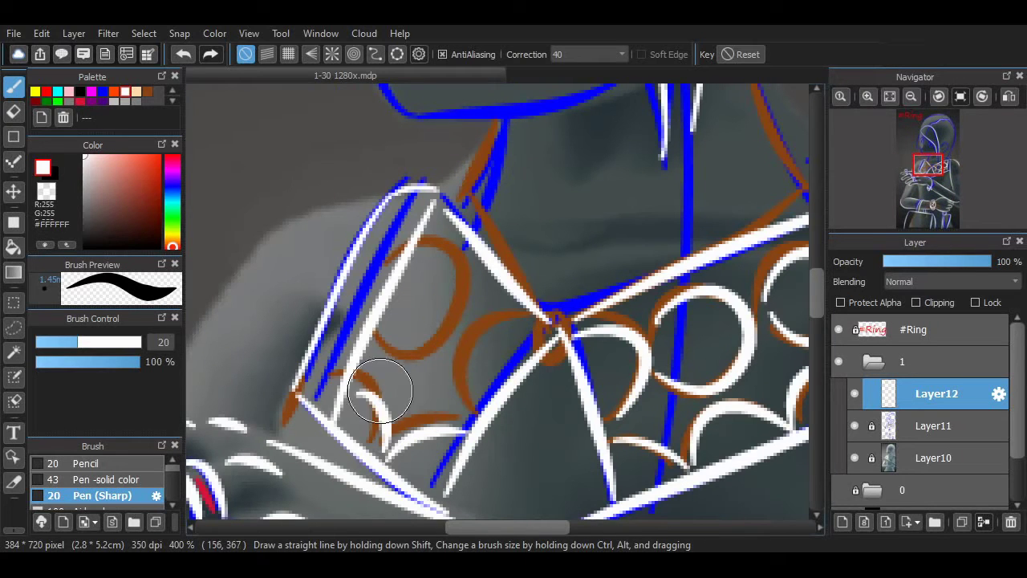
{"action": "mouse_move", "coordinate": [380, 391]}
{"action": "left_mouse_down"}
{"action": "mouse_move", "coordinate": [473, 413]}
{"action": "mouse_move", "coordinate": [544, 329]}
{"action": "mouse_move", "coordinate": [460, 367]}
{"action": "mouse_move", "coordinate": [506, 326]}
{"action": "mouse_move", "coordinate": [369, 346]}
{"action": "mouse_move", "coordinate": [431, 241]}
{"action": "left_mouse_up"}
{"action": "key", "text": "ctrl+z"}
{"action": "key", "text": "ctrl+z"}
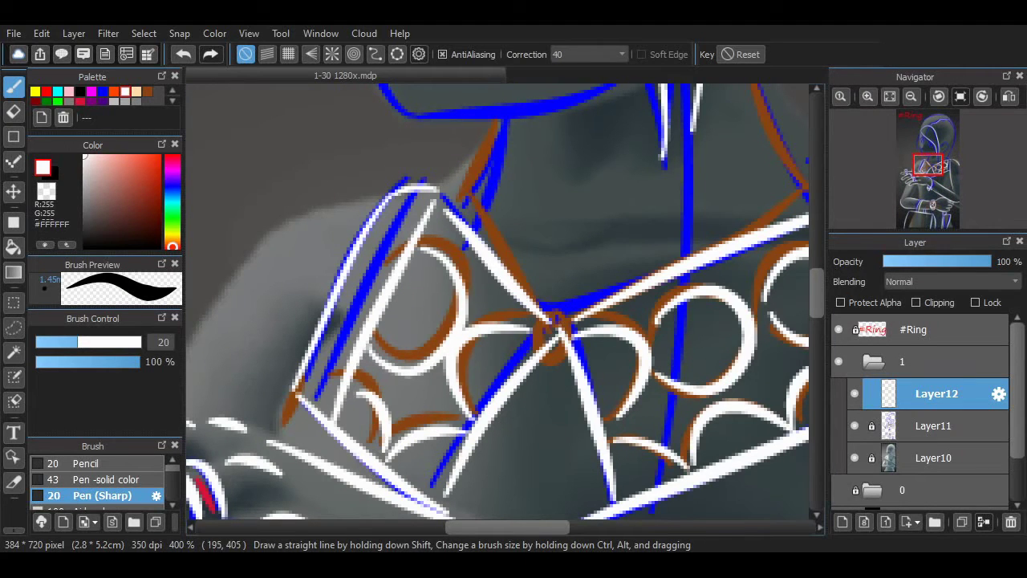
Outline the far side of the face and the jaw in white, undoing and redrawing the cheek line until it is smooth
{"action": "scroll", "coordinate": [722, 328], "scroll_direction": "up", "scroll_amount": 6}
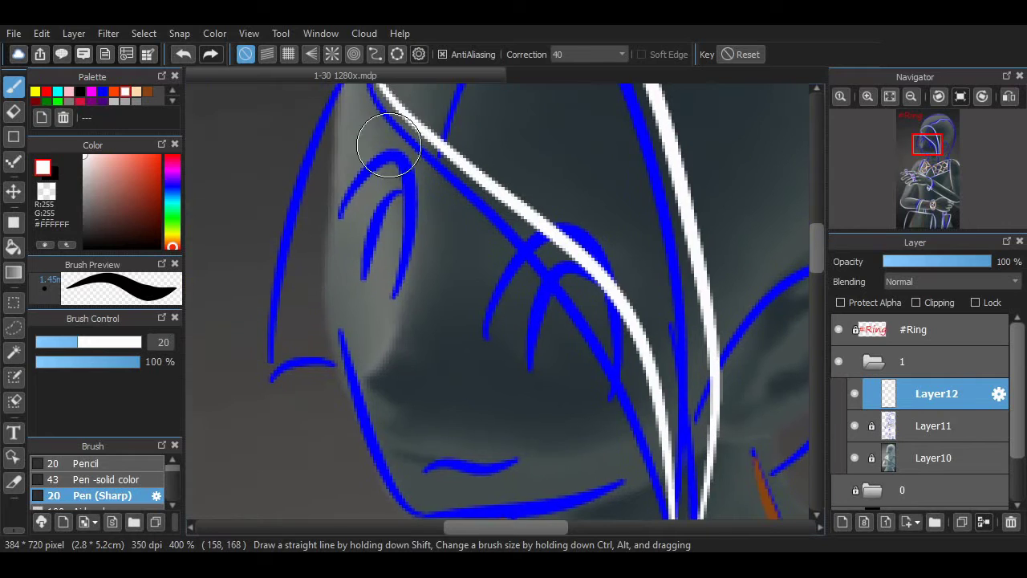
{"action": "scroll", "coordinate": [388, 146], "scroll_direction": "up", "scroll_amount": 4}
{"action": "scroll", "coordinate": [741, 237], "scroll_direction": "down", "scroll_amount": 2}
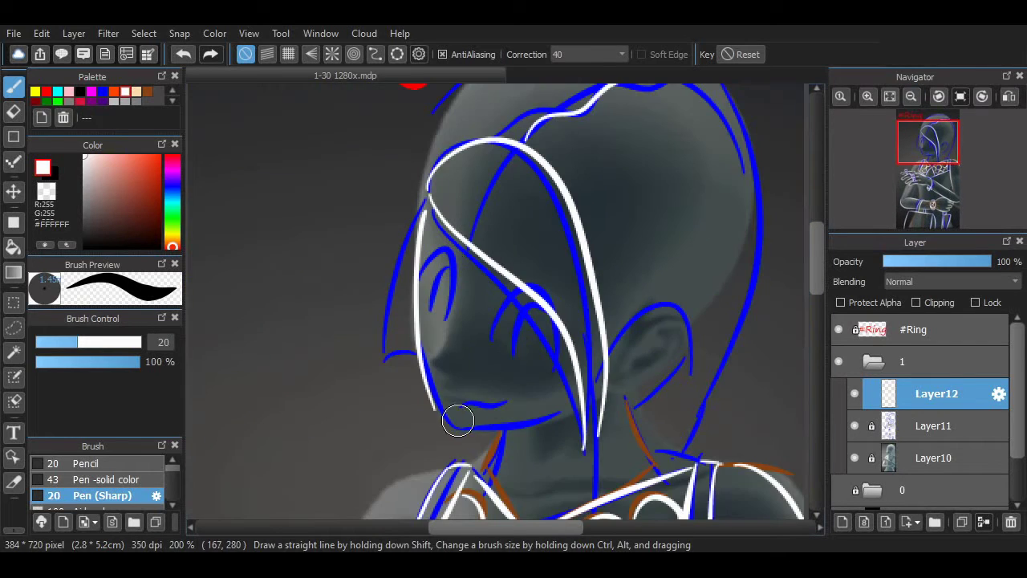
{"action": "scroll", "coordinate": [457, 420], "scroll_direction": "up", "scroll_amount": 2}
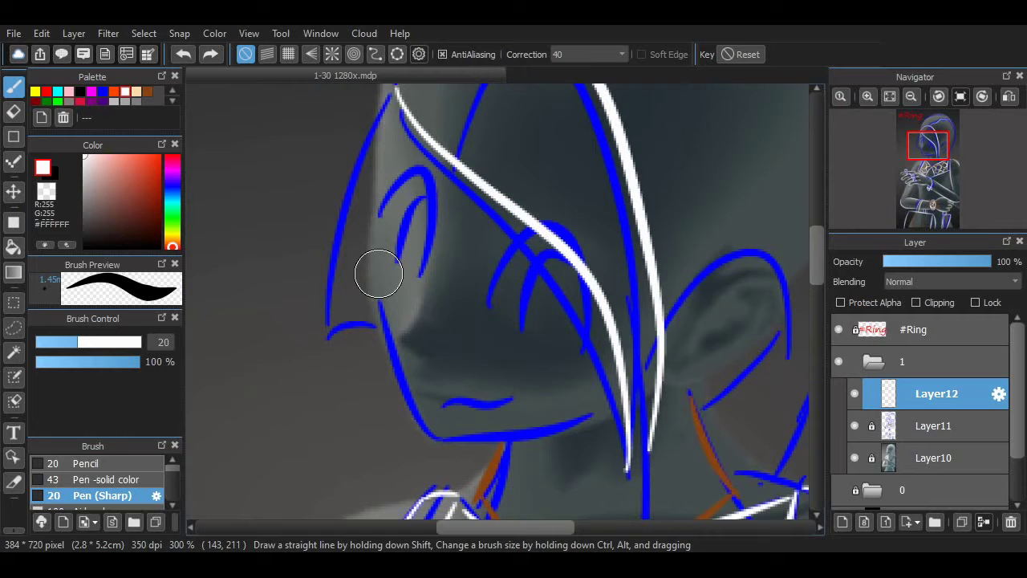
{"action": "left_click_drag", "start_coordinate": [383, 102], "coordinate": [378, 328]}
{"action": "key", "text": "ctrl+z"}
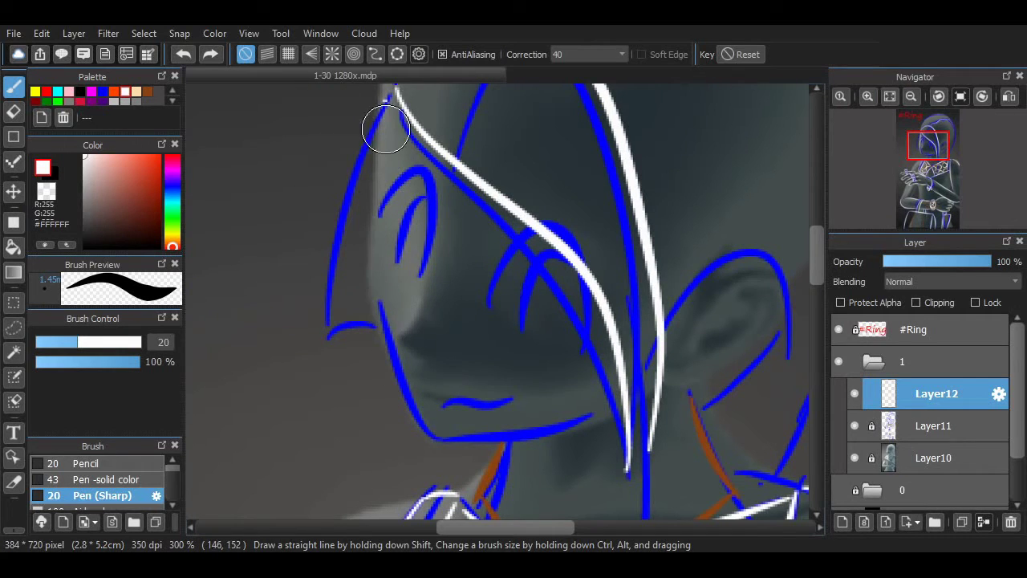
{"action": "left_click_drag", "start_coordinate": [388, 132], "coordinate": [449, 434]}
{"action": "key", "text": "ctrl+z"}
{"action": "mouse_move", "coordinate": [385, 103]}
{"action": "left_mouse_down"}
{"action": "mouse_move", "coordinate": [456, 439]}
{"action": "mouse_move", "coordinate": [449, 419]}
{"action": "mouse_move", "coordinate": [592, 428]}
{"action": "left_mouse_up"}
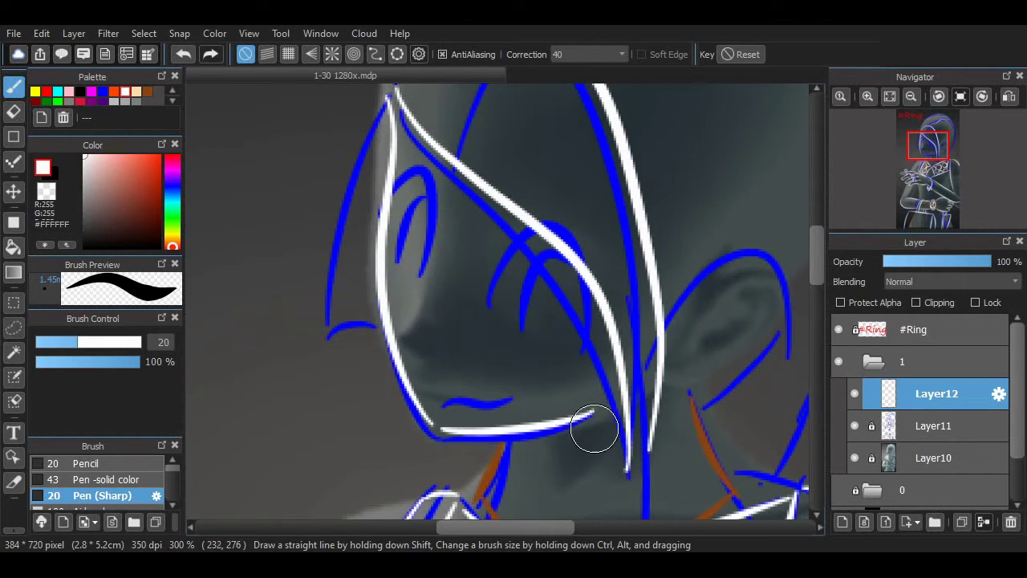
{"action": "mouse_move", "coordinate": [816, 257]}
{"action": "left_mouse_down"}
{"action": "mouse_move", "coordinate": [816, 240]}
{"action": "mouse_move", "coordinate": [816, 256]}
{"action": "left_mouse_up"}
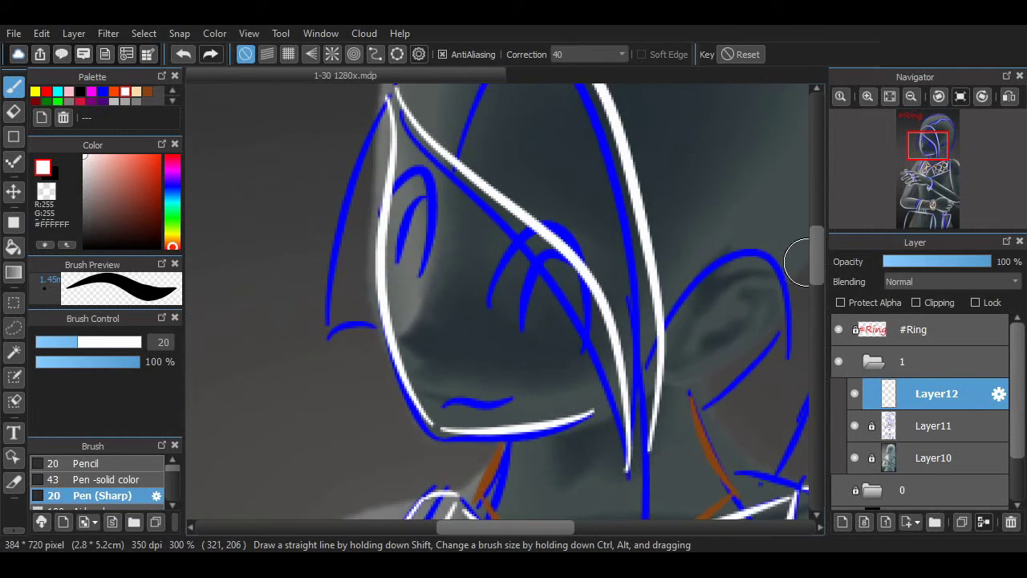
Mark the nose with a short slanted white stroke inside the face outline, redrawing it as needed
{"action": "scroll", "coordinate": [799, 262], "scroll_direction": "up", "scroll_amount": 2}
{"action": "left_click_drag", "start_coordinate": [345, 310], "coordinate": [313, 345]}
{"action": "key", "text": "ctrl+z"}
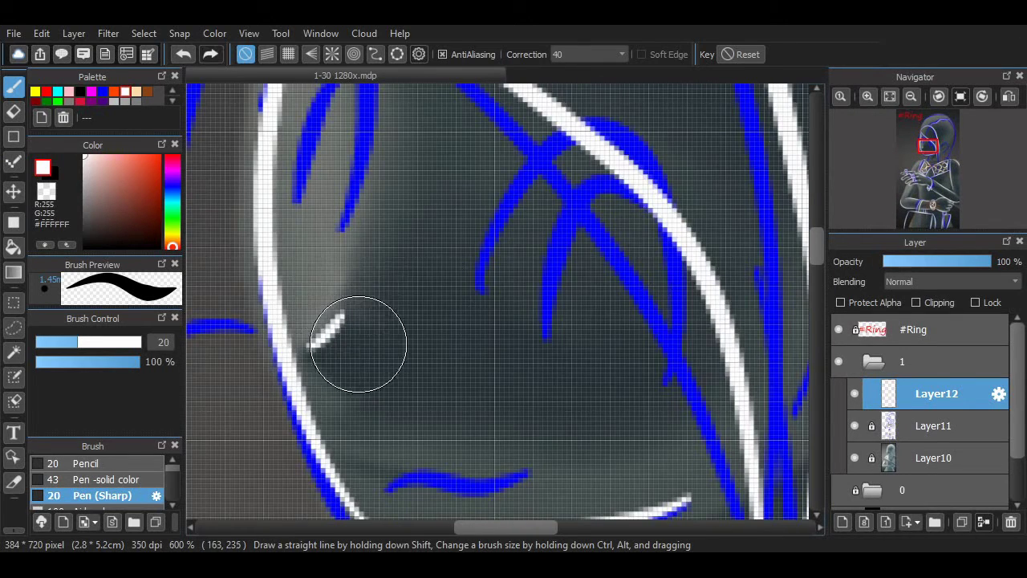
{"action": "key", "text": "ctrl+z"}
Ink both sides of the neck and the short shoulder lines joining them to the straps in white
{"action": "scroll", "coordinate": [359, 343], "scroll_direction": "down", "scroll_amount": 1}
{"action": "left_click_drag", "start_coordinate": [816, 252], "coordinate": [816, 279]}
{"action": "left_click_drag", "start_coordinate": [441, 308], "coordinate": [489, 298]}
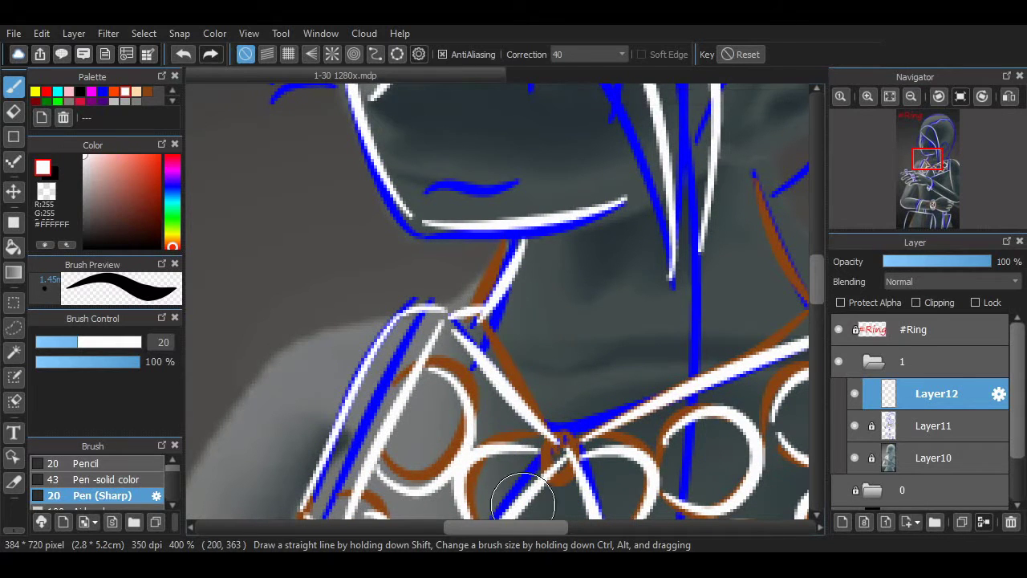
{"action": "scroll", "coordinate": [522, 499], "scroll_direction": "right", "scroll_amount": 3}
{"action": "mouse_move", "coordinate": [572, 178]}
{"action": "left_mouse_down"}
{"action": "mouse_move", "coordinate": [634, 292]}
{"action": "mouse_move", "coordinate": [620, 278]}
{"action": "mouse_move", "coordinate": [726, 304]}
{"action": "left_mouse_up"}
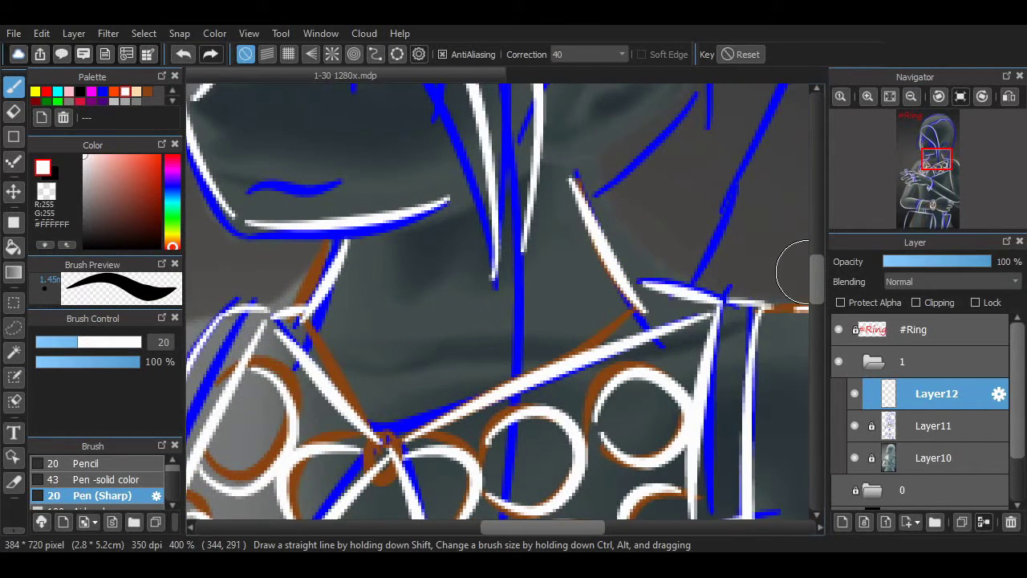
Ink the ear, its small earring loop and the jaw corner beside the hair lock in white
{"action": "scroll", "coordinate": [793, 271], "scroll_direction": "up", "scroll_amount": 3}
{"action": "left_click_drag", "start_coordinate": [592, 312], "coordinate": [566, 390]}
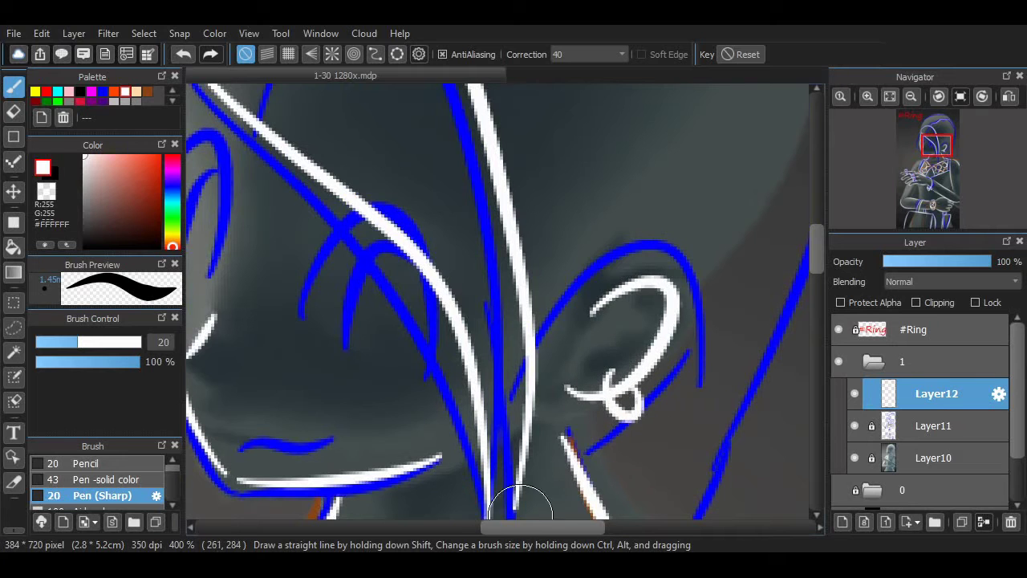
{"action": "scroll", "coordinate": [520, 504], "scroll_direction": "left", "scroll_amount": 1}
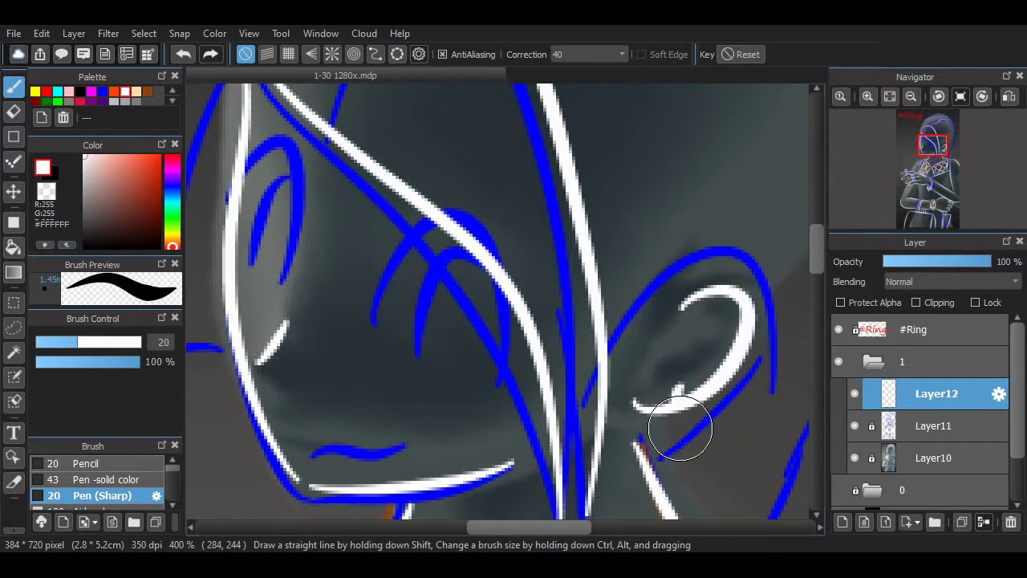
{"action": "scroll", "coordinate": [506, 302], "scroll_direction": "down", "scroll_amount": 1}
{"action": "left_click_drag", "start_coordinate": [694, 250], "coordinate": [608, 431]}
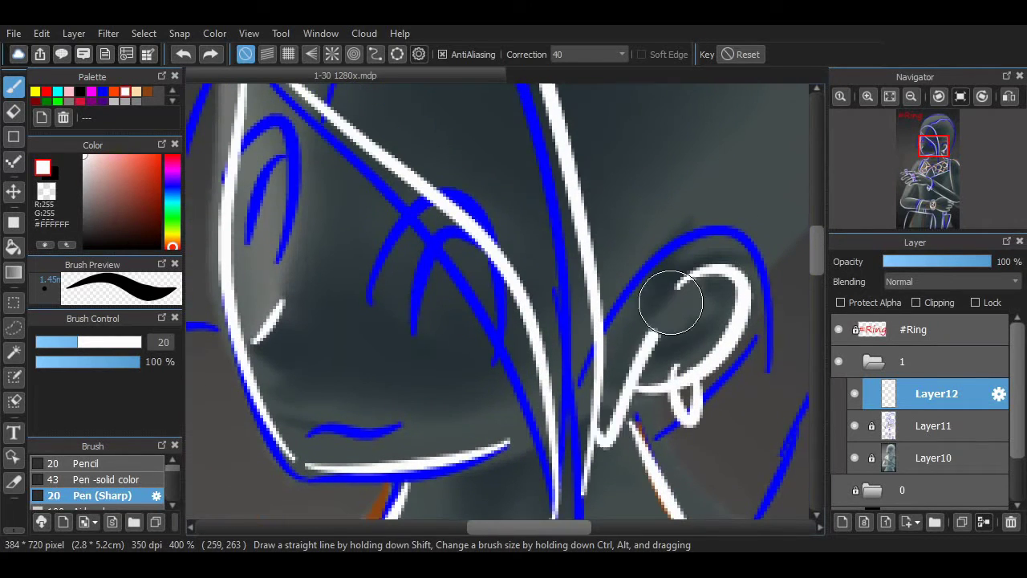
{"action": "scroll", "coordinate": [586, 488], "scroll_direction": "right", "scroll_amount": 2}
{"action": "scroll", "coordinate": [598, 357], "scroll_direction": "down", "scroll_amount": 3}
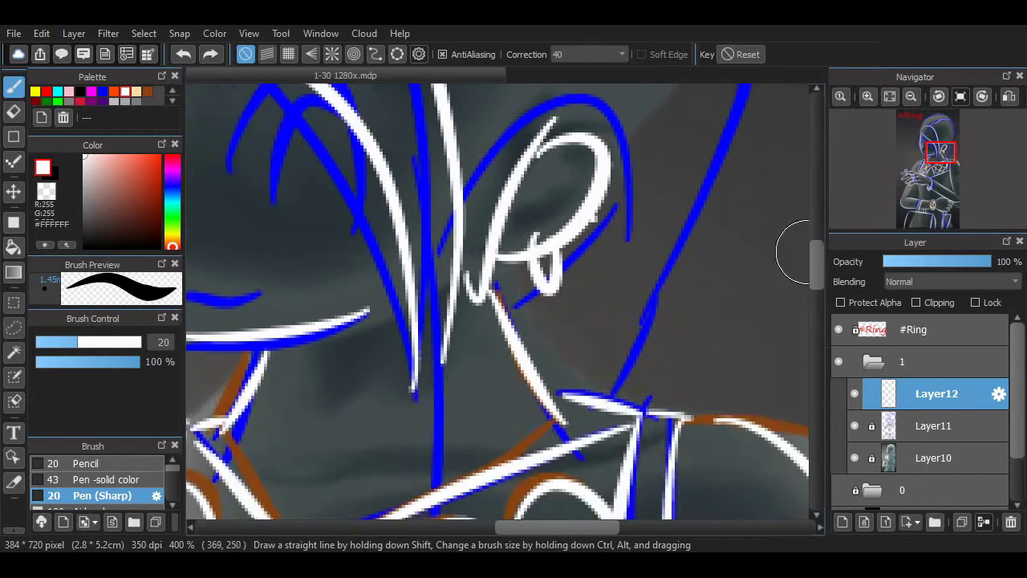
Try to ink the mouth as a curved white line over the sketched mouth
{"action": "scroll", "coordinate": [598, 357], "scroll_direction": "up", "scroll_amount": 3}
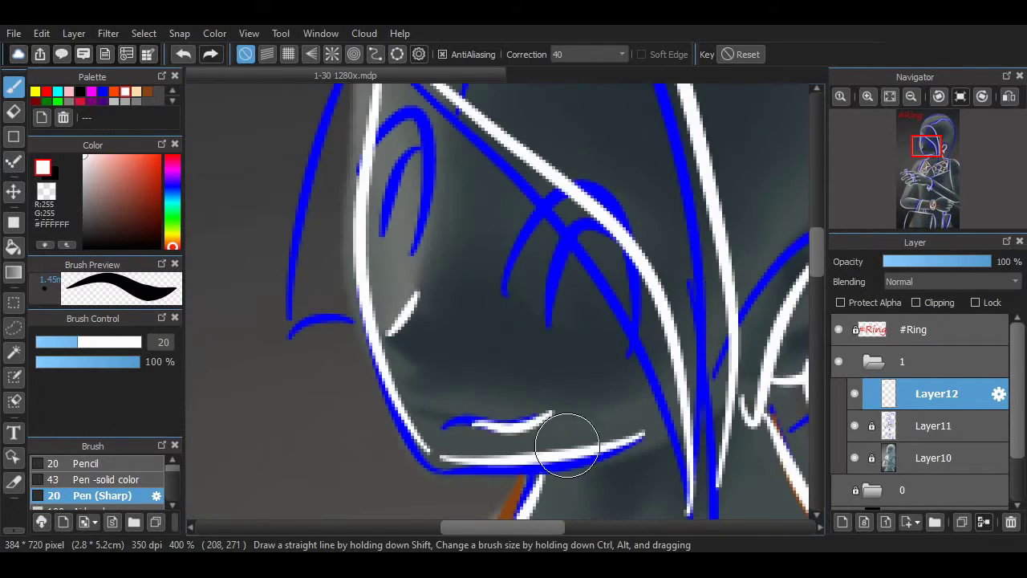
{"action": "scroll", "coordinate": [476, 378], "scroll_direction": "down", "scroll_amount": 2}
{"action": "left_click_drag", "start_coordinate": [461, 361], "coordinate": [562, 341]}
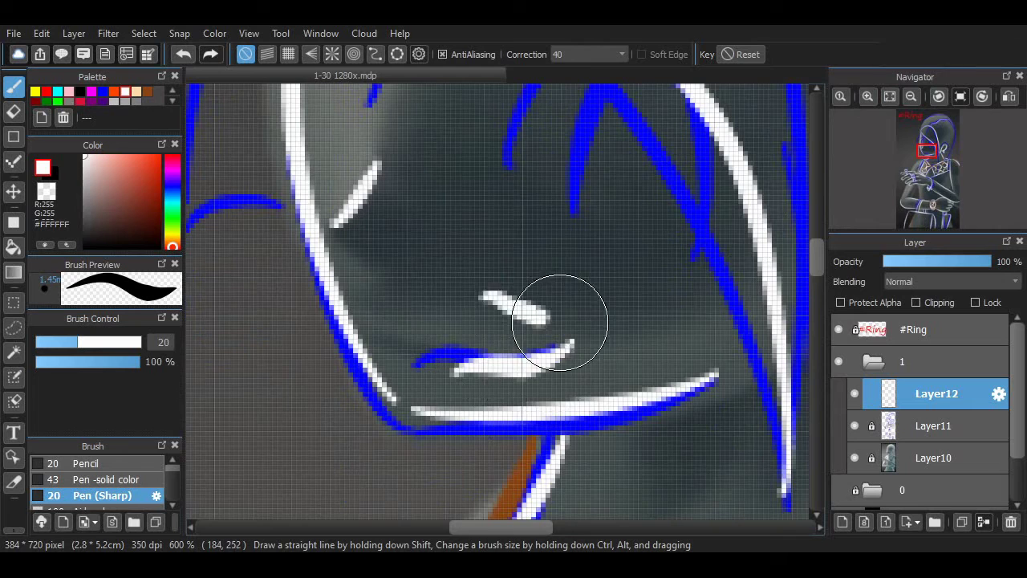
{"action": "scroll", "coordinate": [550, 310], "scroll_direction": "down", "scroll_amount": 1}
{"action": "key", "text": "ctrl+z"}
{"action": "left_click_drag", "start_coordinate": [457, 353], "coordinate": [553, 329]}
Redraw the mouth as a wavy white line with the sketch and mannequin layers hidden, and show both layers again
{"action": "left_click", "coordinate": [855, 425]}
{"action": "left_click", "coordinate": [854, 457]}
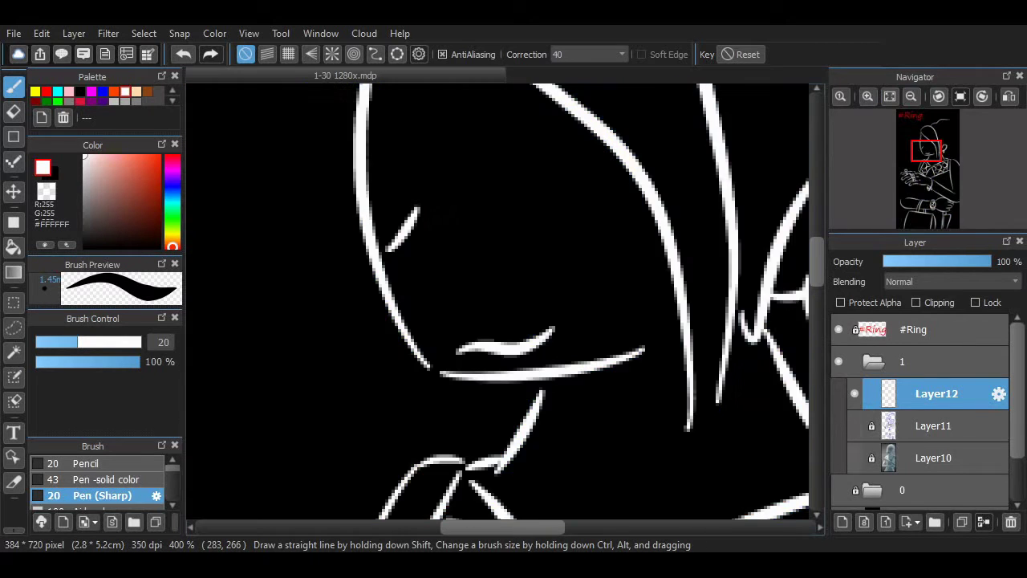
{"action": "scroll", "coordinate": [590, 349], "scroll_direction": "up", "scroll_amount": 1}
{"action": "key", "text": "ctrl+z"}
{"action": "key", "text": "ctrl+y"}
{"action": "key", "text": "ctrl+z"}
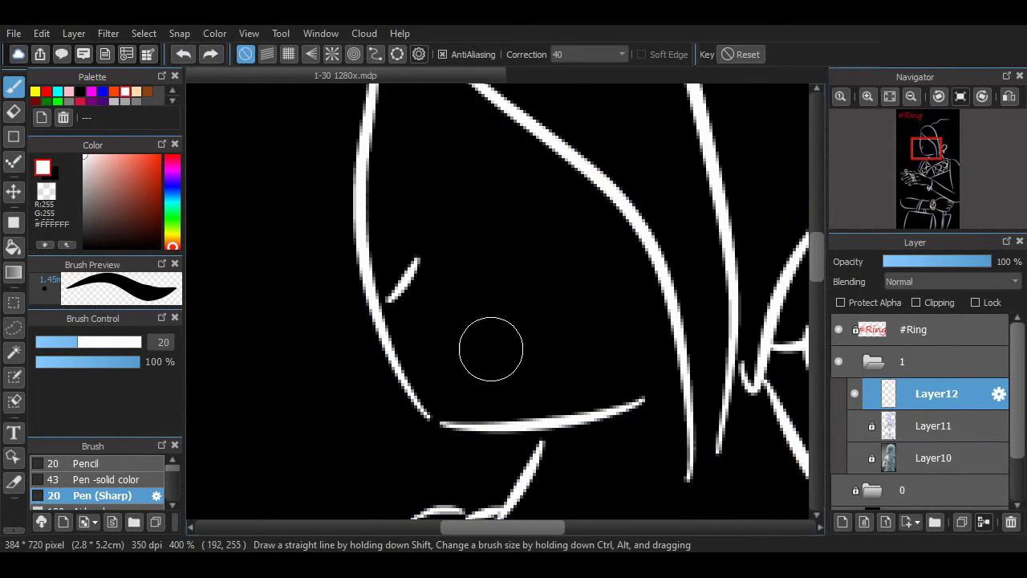
{"action": "key", "text": "ctrl+z"}
{"action": "left_click_drag", "start_coordinate": [457, 372], "coordinate": [565, 365]}
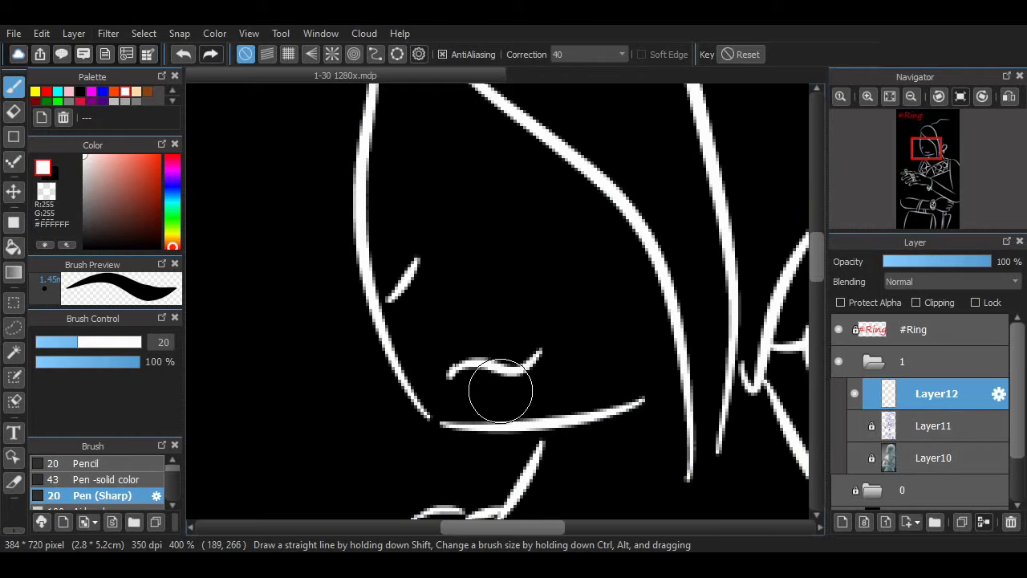
{"action": "scroll", "coordinate": [760, 333], "scroll_direction": "down", "scroll_amount": 3}
{"action": "left_click", "coordinate": [854, 426]}
{"action": "left_click", "coordinate": [855, 457]}
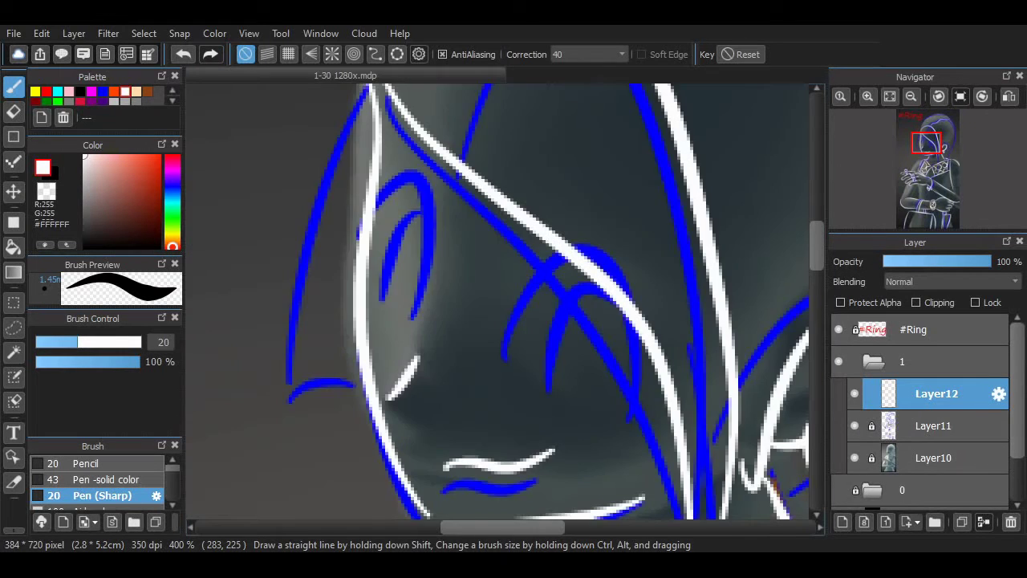
Ink both edges of the upper arm behind the raised hand and the outer shoulder curves in white
{"action": "scroll", "coordinate": [509, 509], "scroll_direction": "down", "scroll_amount": 3}
{"action": "scroll", "coordinate": [510, 505], "scroll_direction": "down", "scroll_amount": 2}
{"action": "scroll", "coordinate": [418, 482], "scroll_direction": "down", "scroll_amount": 1}
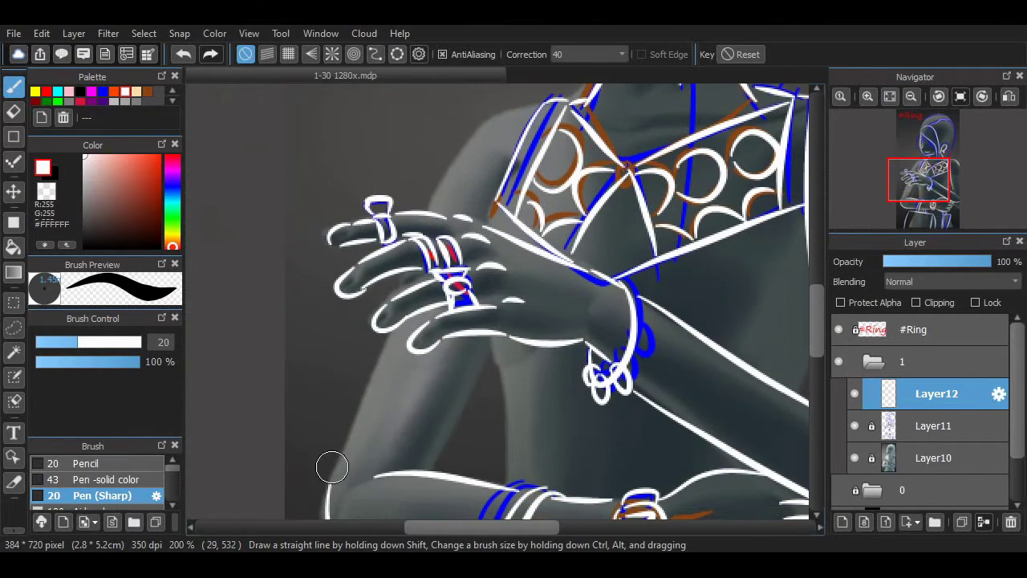
{"action": "left_click_drag", "start_coordinate": [355, 426], "coordinate": [384, 353]}
{"action": "left_click_drag", "start_coordinate": [429, 464], "coordinate": [480, 355]}
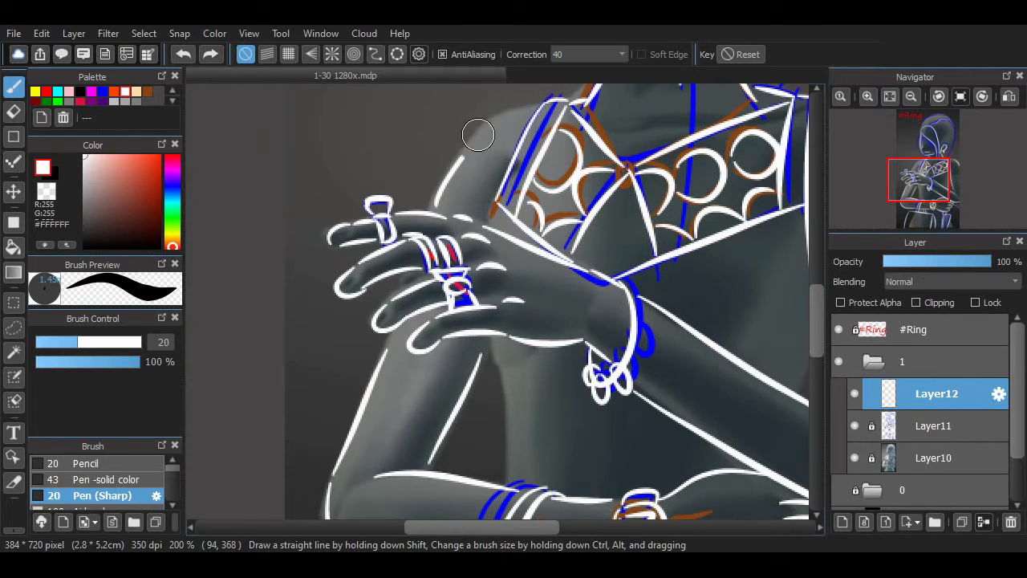
{"action": "scroll", "coordinate": [703, 334], "scroll_direction": "right", "scroll_amount": 3}
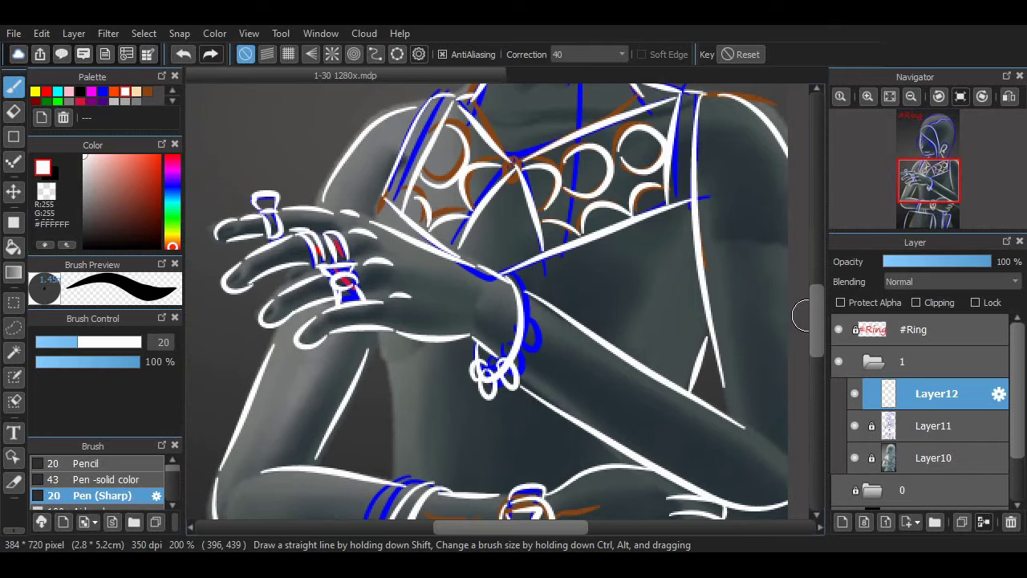
Ink the waist line between the two arms and the hip line beside the narrow bag in white
{"action": "scroll", "coordinate": [801, 315], "scroll_direction": "down", "scroll_amount": 6}
{"action": "scroll", "coordinate": [674, 380], "scroll_direction": "up", "scroll_amount": 1}
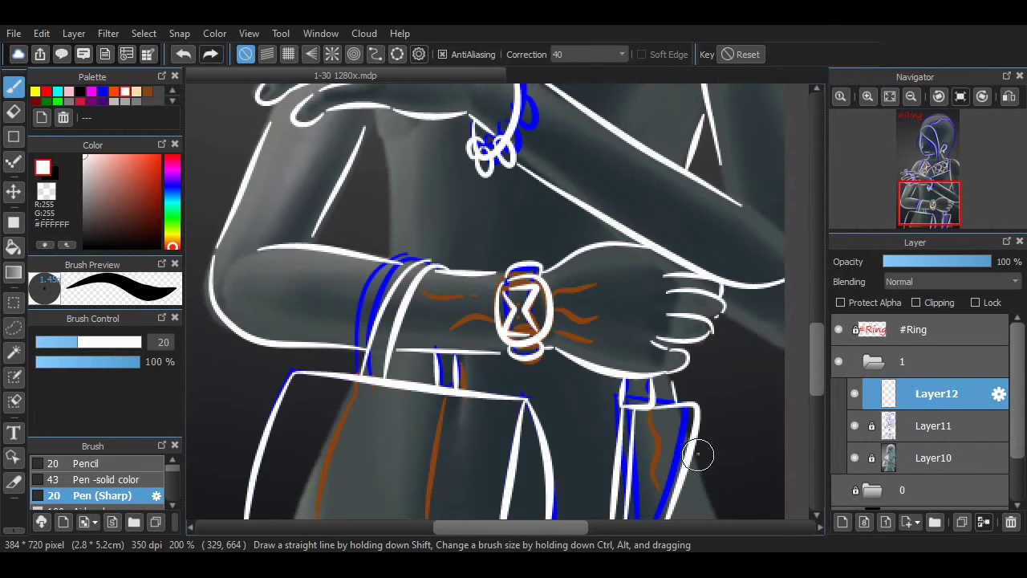
{"action": "scroll", "coordinate": [697, 455], "scroll_direction": "down", "scroll_amount": 3}
{"action": "scroll", "coordinate": [296, 385], "scroll_direction": "up", "scroll_amount": 4}
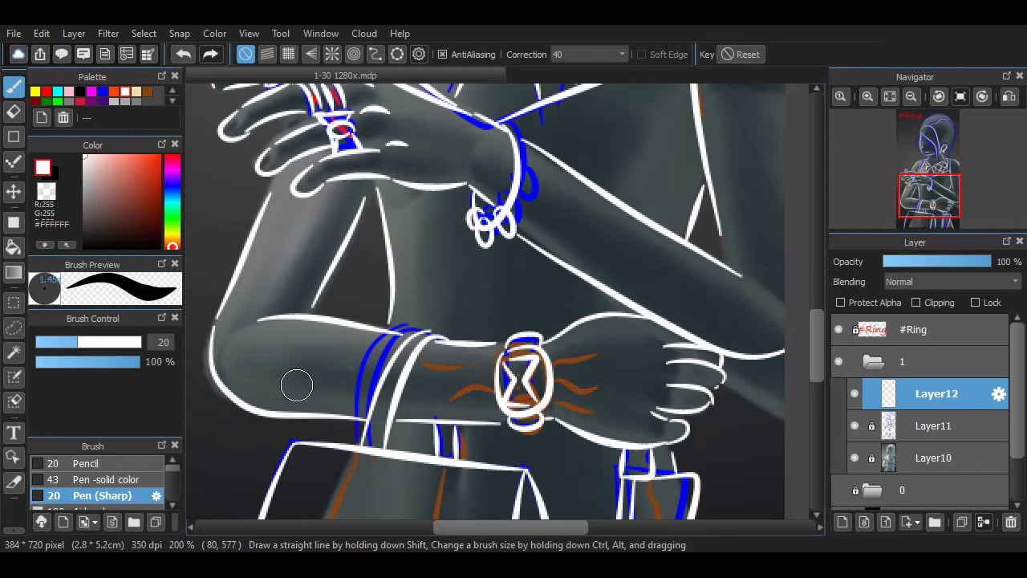
Try to ink the back of the hair as one white curve from the crown toward the shoulder
{"action": "scroll", "coordinate": [296, 385], "scroll_direction": "up", "scroll_amount": 11}
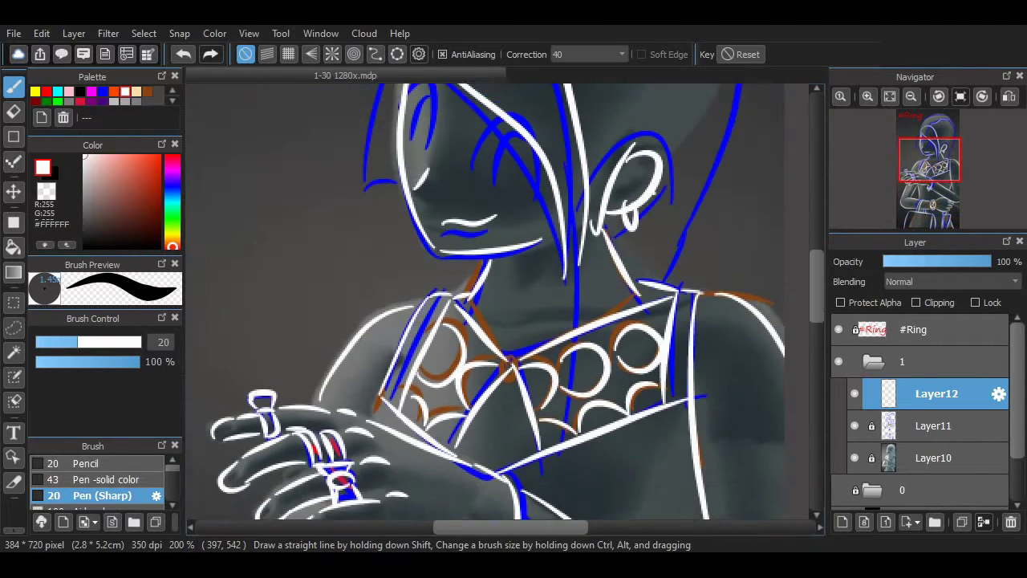
{"action": "scroll", "coordinate": [402, 286], "scroll_direction": "up", "scroll_amount": 2}
{"action": "mouse_move", "coordinate": [401, 287]}
{"action": "left_mouse_down"}
{"action": "mouse_move", "coordinate": [634, 160]}
{"action": "mouse_move", "coordinate": [687, 185]}
{"action": "left_mouse_up"}
{"action": "key", "text": "ctrl+z"}
{"action": "scroll", "coordinate": [691, 126], "scroll_direction": "down", "scroll_amount": 2}
{"action": "left_click_drag", "start_coordinate": [691, 126], "coordinate": [686, 455]}
{"action": "scroll", "coordinate": [686, 454], "scroll_direction": "down", "scroll_amount": 3}
{"action": "scroll", "coordinate": [672, 462], "scroll_direction": "up", "scroll_amount": 3}
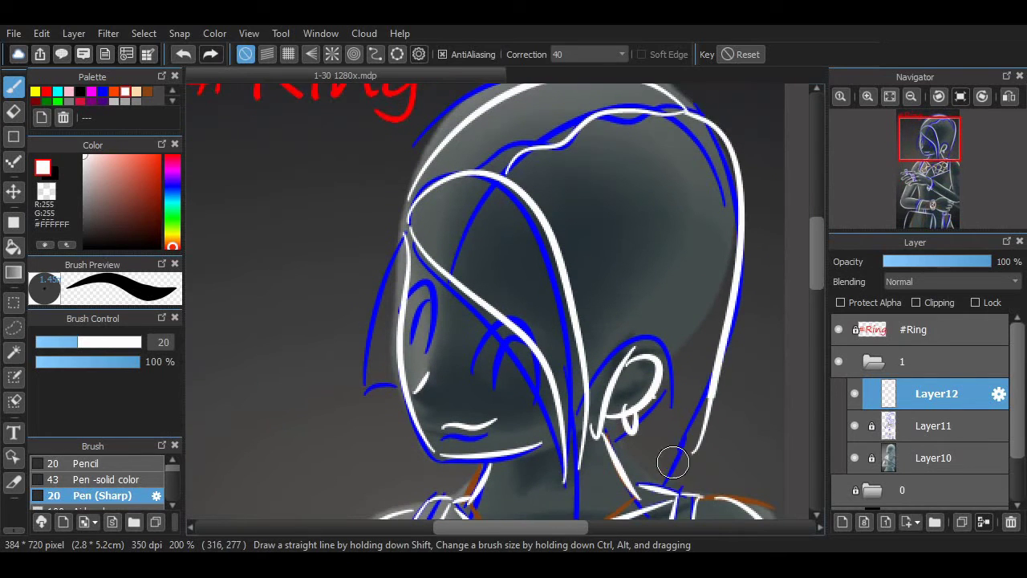
{"action": "key", "text": "ctrl+z"}
Redraw the back hair curve from the crown to the shoulder in white and hide the sketch and mannequin layers
{"action": "mouse_move", "coordinate": [696, 116]}
{"action": "left_mouse_down"}
{"action": "mouse_move", "coordinate": [722, 280]}
{"action": "mouse_move", "coordinate": [657, 480]}
{"action": "left_mouse_up"}
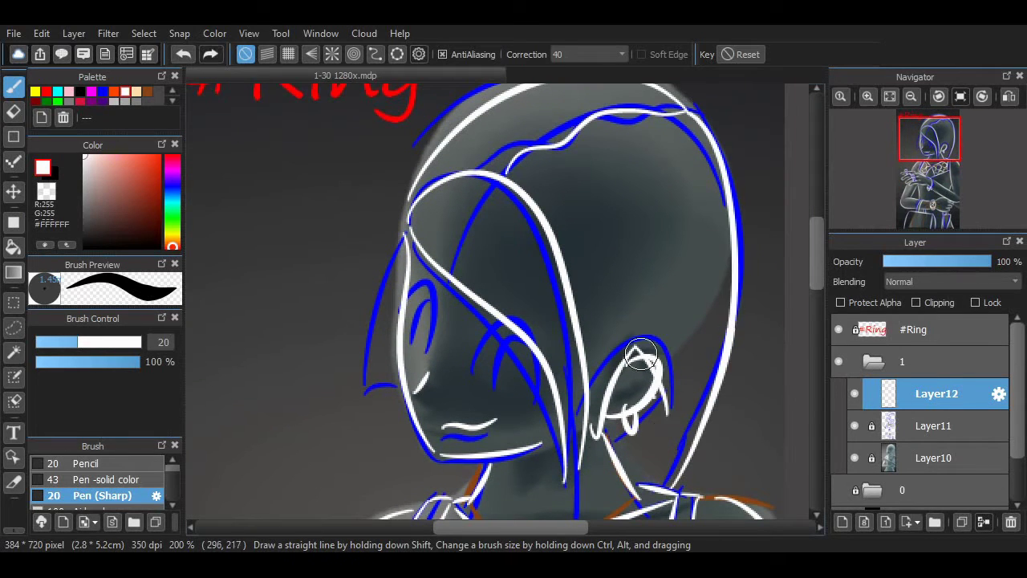
{"action": "left_click", "coordinate": [855, 426]}
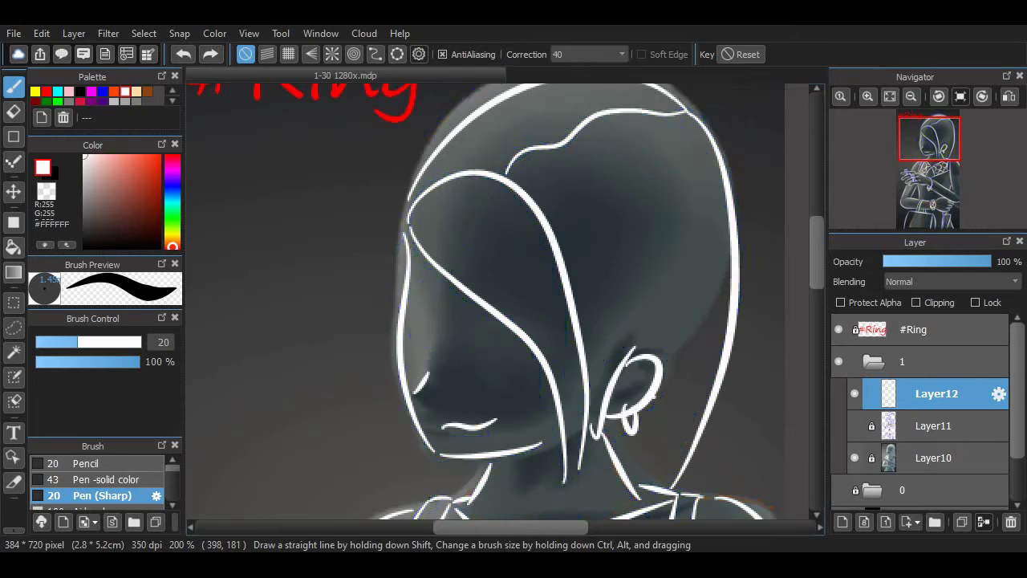
{"action": "left_click", "coordinate": [854, 458]}
{"action": "left_click", "coordinate": [890, 97]}
{"action": "scroll", "coordinate": [498, 301], "scroll_direction": "up", "scroll_amount": 3}
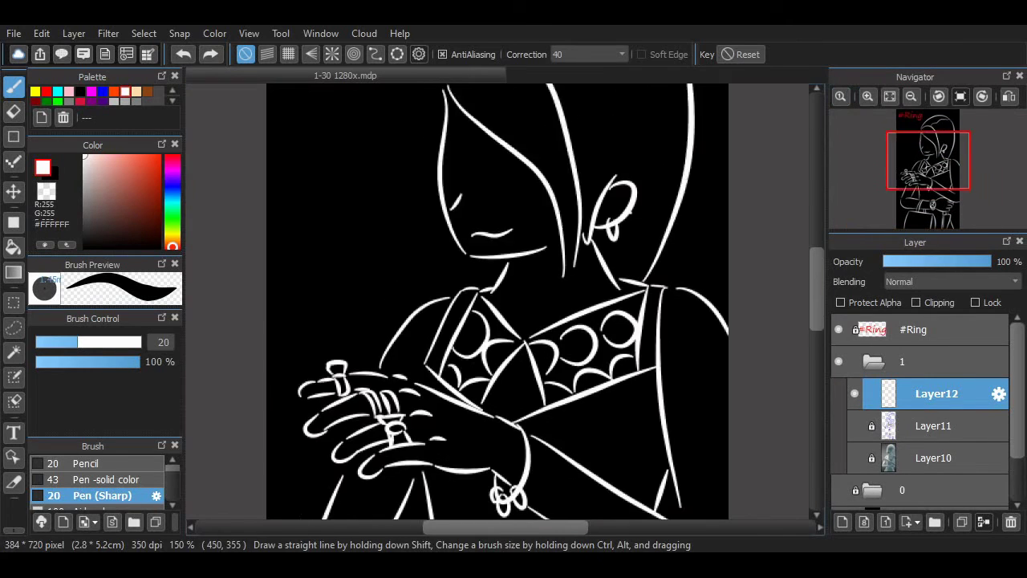
Sample the red of the #Ring title and paint red accents on the rings of the raised hand
{"action": "scroll", "coordinate": [498, 301], "scroll_direction": "up", "scroll_amount": 3}
{"action": "left_click", "coordinate": [309, 110], "text": "alt"}
{"action": "scroll", "coordinate": [498, 301], "scroll_direction": "down", "scroll_amount": 4}
{"action": "scroll", "coordinate": [345, 417], "scroll_direction": "up", "scroll_amount": 2}
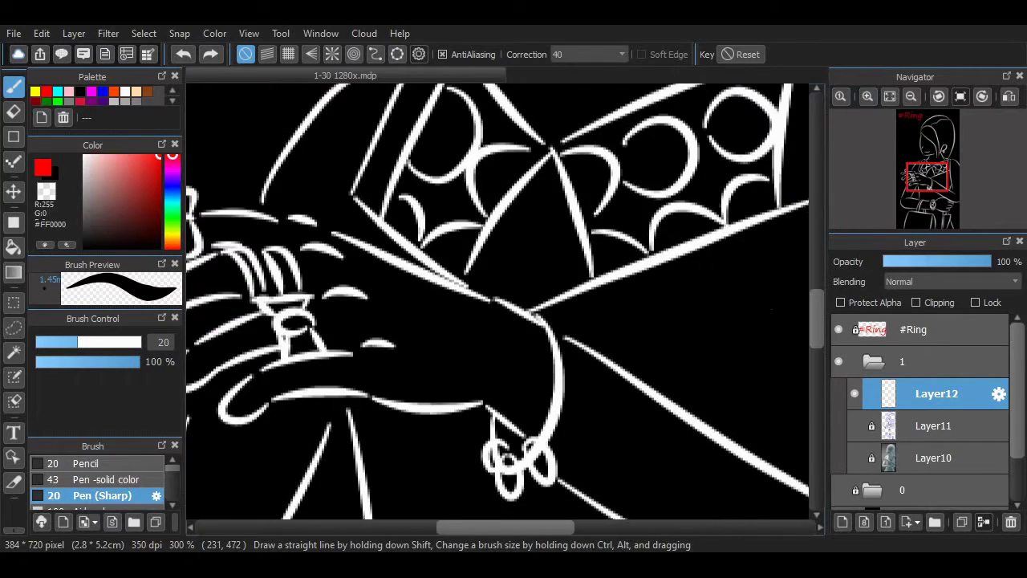
{"action": "scroll", "coordinate": [488, 340], "scroll_direction": "up", "scroll_amount": 1}
{"action": "left_click_drag", "start_coordinate": [472, 313], "coordinate": [485, 343]}
{"action": "scroll", "coordinate": [488, 340], "scroll_direction": "up", "scroll_amount": 2}
{"action": "key", "text": "ctrl+z"}
{"action": "left_click_drag", "start_coordinate": [416, 303], "coordinate": [472, 363]}
{"action": "scroll", "coordinate": [470, 275], "scroll_direction": "down", "scroll_amount": 2}
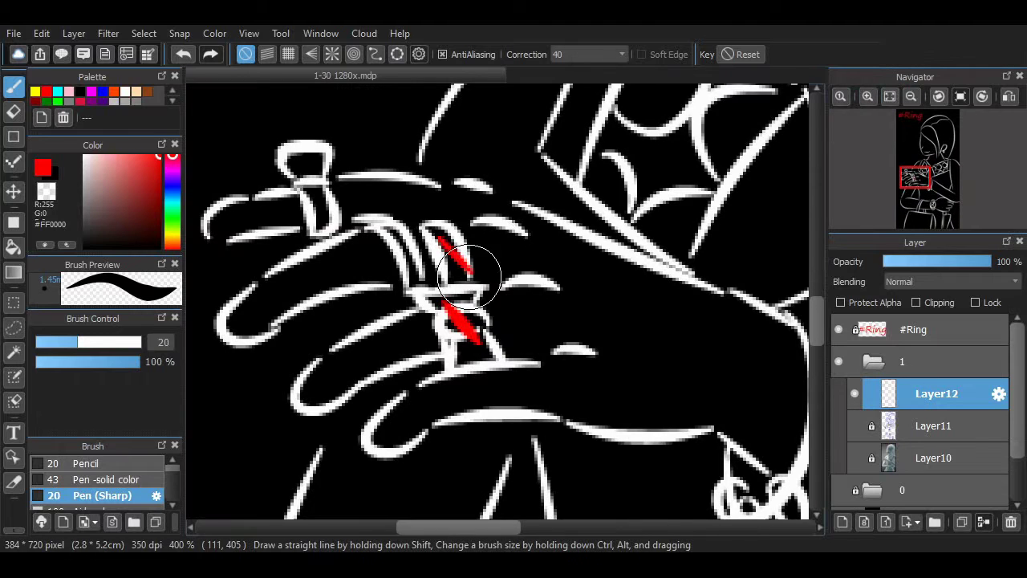
Add a clipping layer above the line art and dab red accents onto the bracelet charms
{"action": "scroll", "coordinate": [401, 240], "scroll_direction": "down", "scroll_amount": 2}
{"action": "scroll", "coordinate": [498, 321], "scroll_direction": "up", "scroll_amount": 1}
{"action": "left_click_drag", "start_coordinate": [815, 259], "coordinate": [626, 275]}
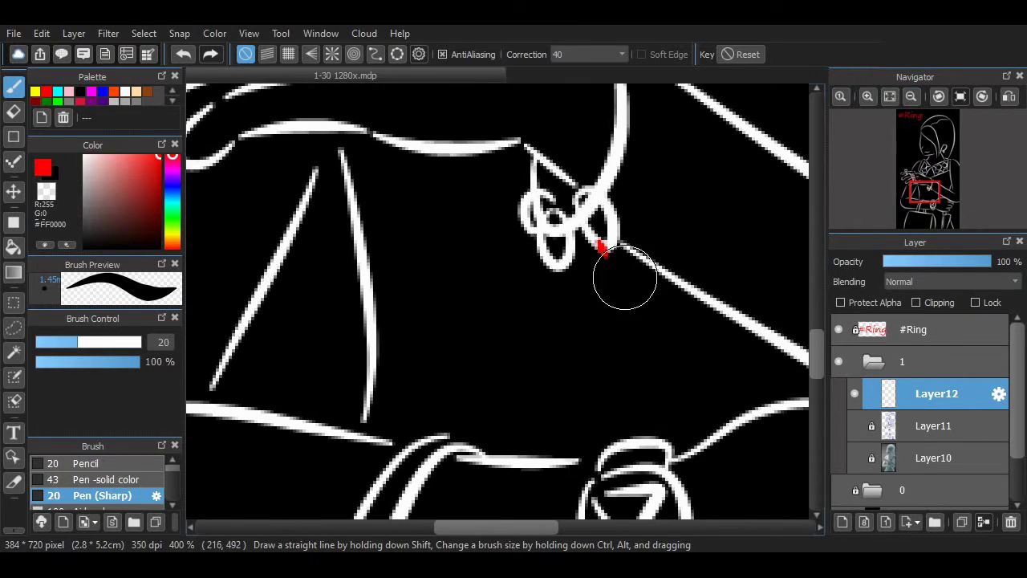
{"action": "key", "text": "ctrl+shift+n"}
{"action": "key", "text": "ctrl+alt+g"}
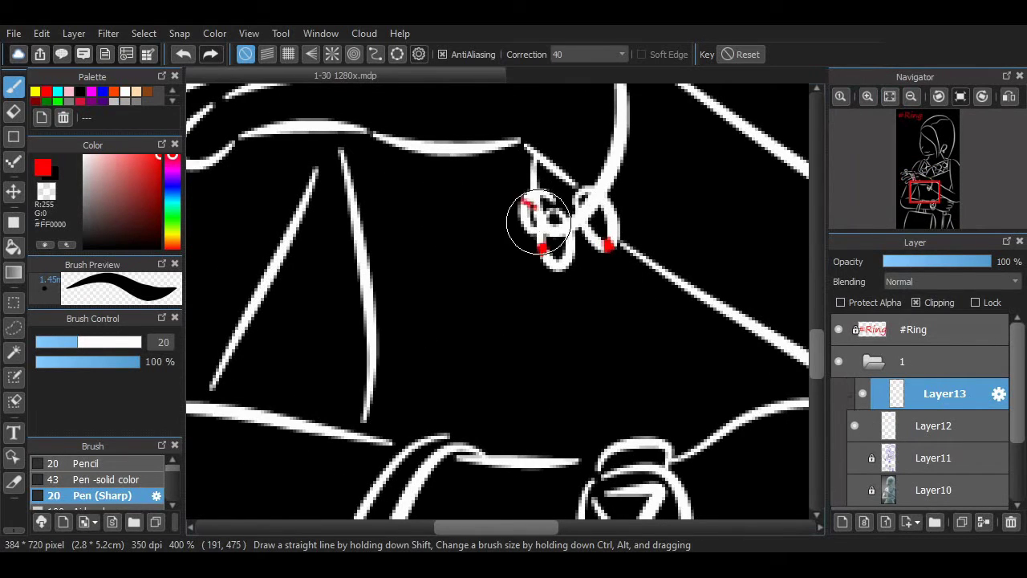
Try to draw a red wavy line on the narrow bag directly on the line art layer
{"action": "scroll", "coordinate": [524, 509], "scroll_direction": "down", "scroll_amount": 3}
{"action": "scroll", "coordinate": [525, 509], "scroll_direction": "right", "scroll_amount": 3}
{"action": "scroll", "coordinate": [525, 508], "scroll_direction": "down", "scroll_amount": 3}
{"action": "left_click", "coordinate": [933, 425]}
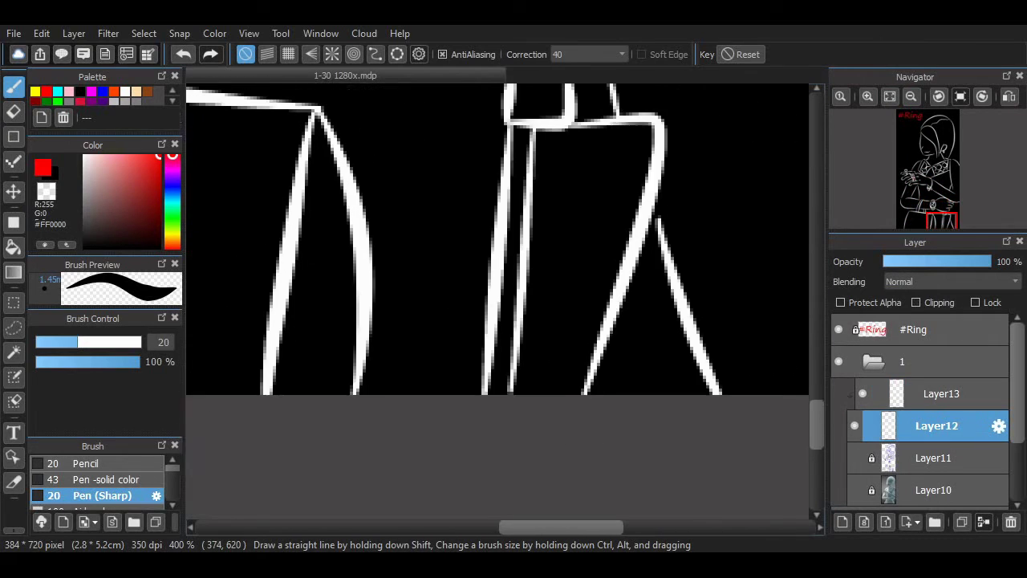
{"action": "mouse_move", "coordinate": [609, 204]}
{"action": "left_mouse_down"}
{"action": "mouse_move", "coordinate": [600, 433]}
{"action": "mouse_move", "coordinate": [594, 367]}
{"action": "left_mouse_up"}
{"action": "key", "text": "ctrl+z"}
{"action": "key", "text": "ctrl+z"}
{"action": "key", "text": "ctrl+z"}
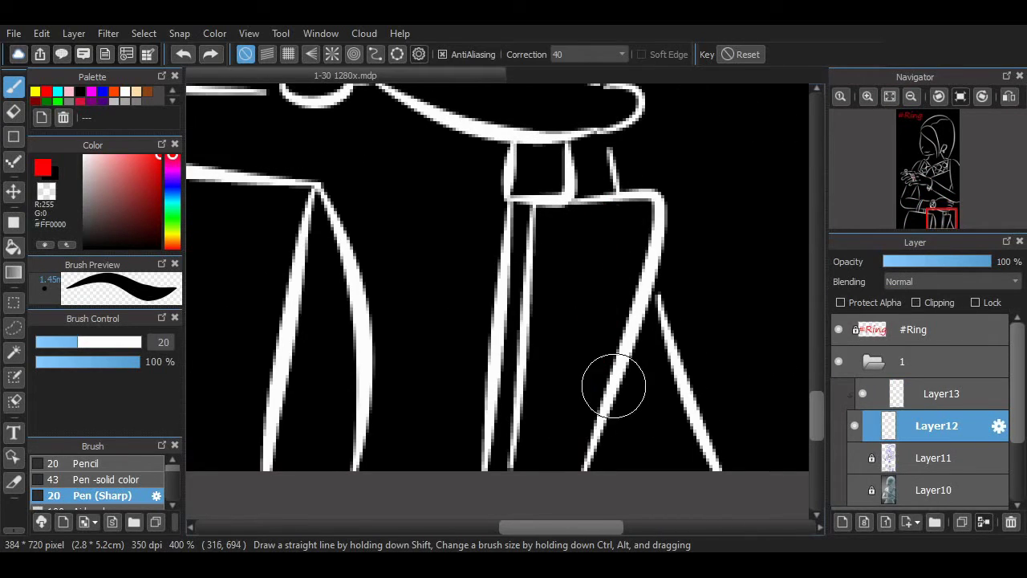
{"action": "left_click_drag", "start_coordinate": [611, 325], "coordinate": [609, 388]}
{"action": "key", "text": "ctrl+z"}
Create a layer beneath the line art and draw a short red wavy line on the narrow bag
{"action": "key", "text": "ctrl+shift+n"}
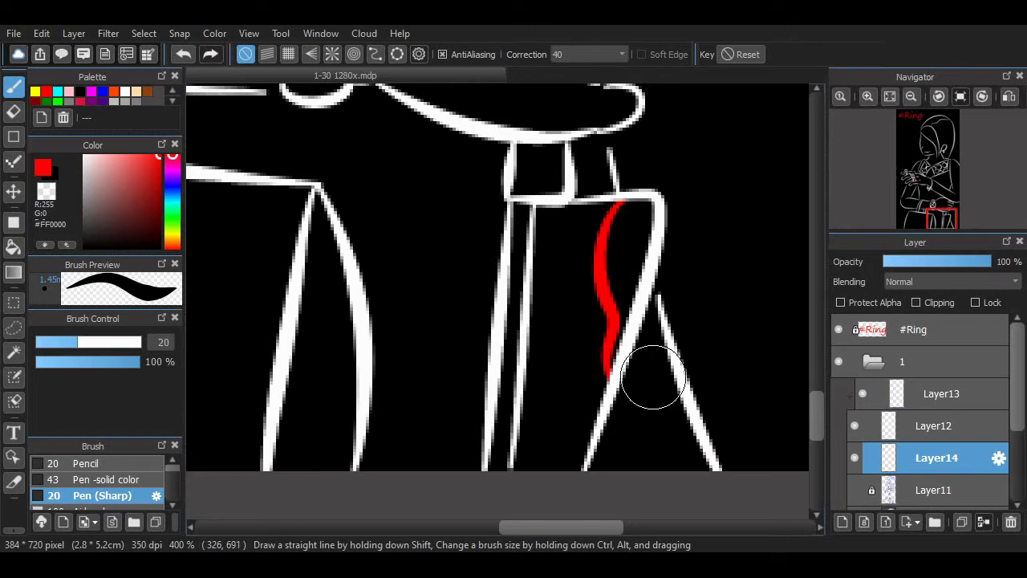
{"action": "key", "text": "ctrl+0"}
{"action": "scroll", "coordinate": [498, 313], "scroll_direction": "up", "scroll_amount": 3}
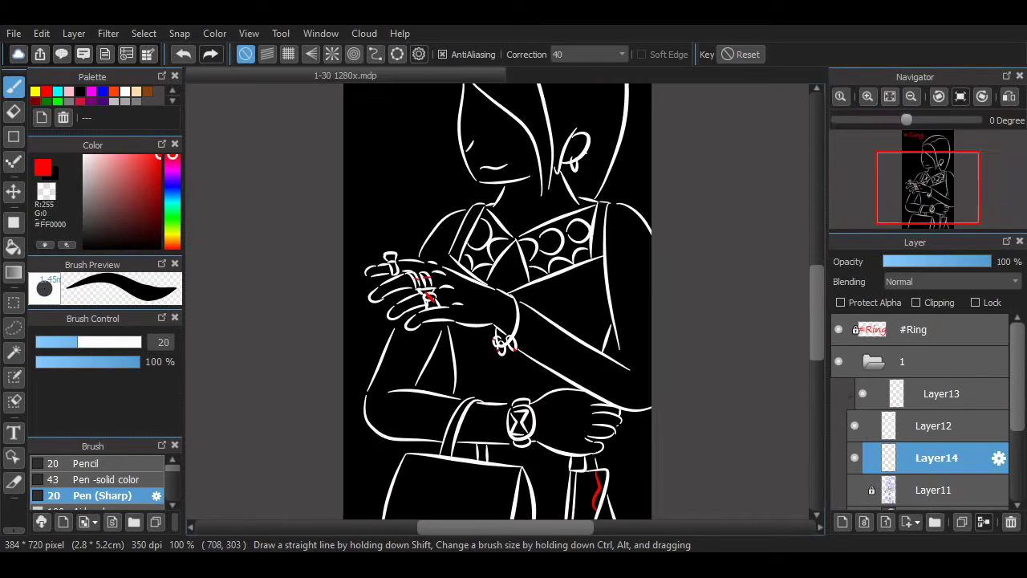
Draw the large bag's second handle line in white and erase the parts crossing the forearm and bag front
{"action": "scroll", "coordinate": [271, 222], "scroll_direction": "down", "scroll_amount": 2}
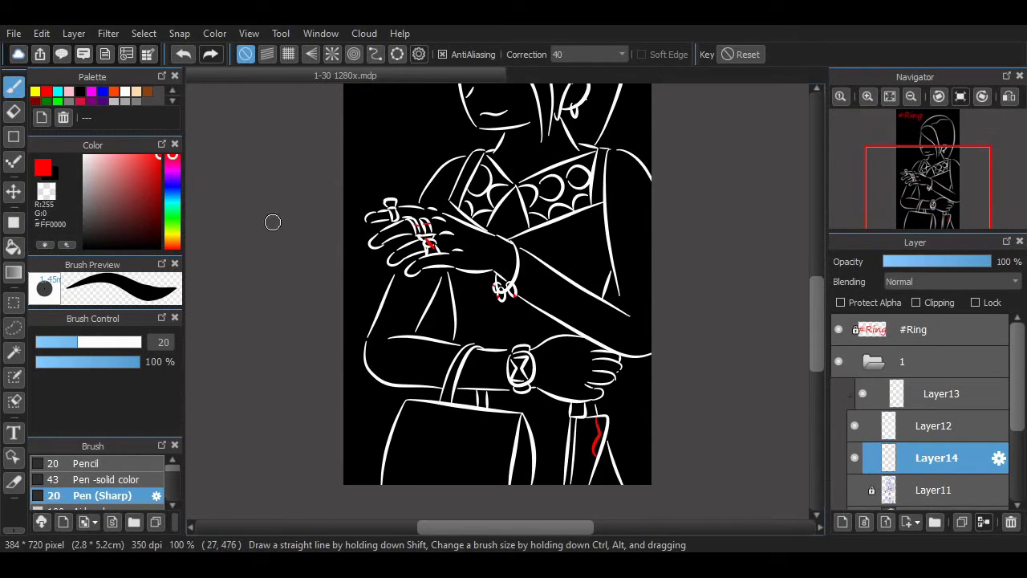
{"action": "key", "text": "e"}
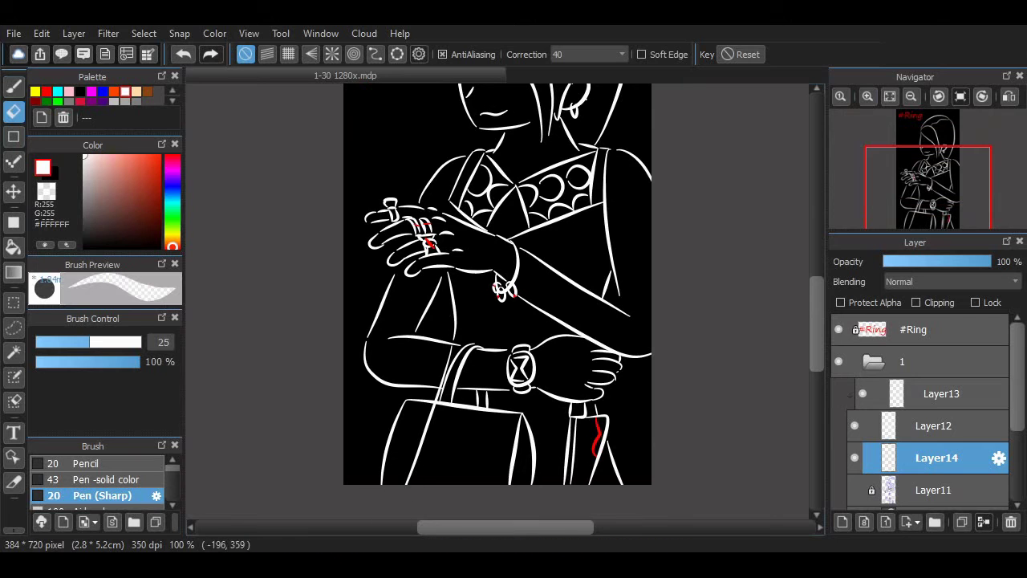
{"action": "scroll", "coordinate": [482, 432], "scroll_direction": "up", "scroll_amount": 2}
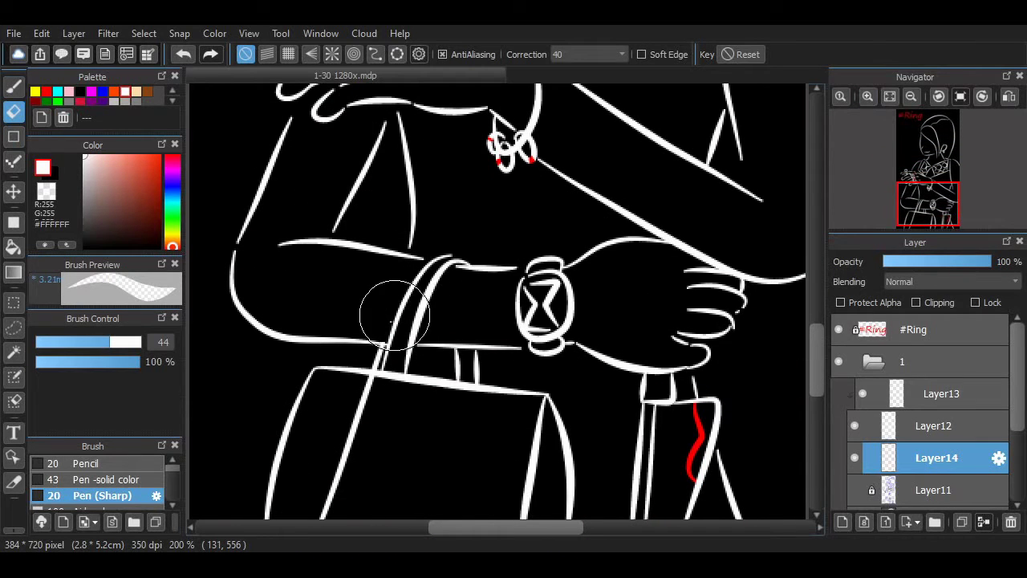
{"action": "scroll", "coordinate": [791, 333], "scroll_direction": "down", "scroll_amount": 2}
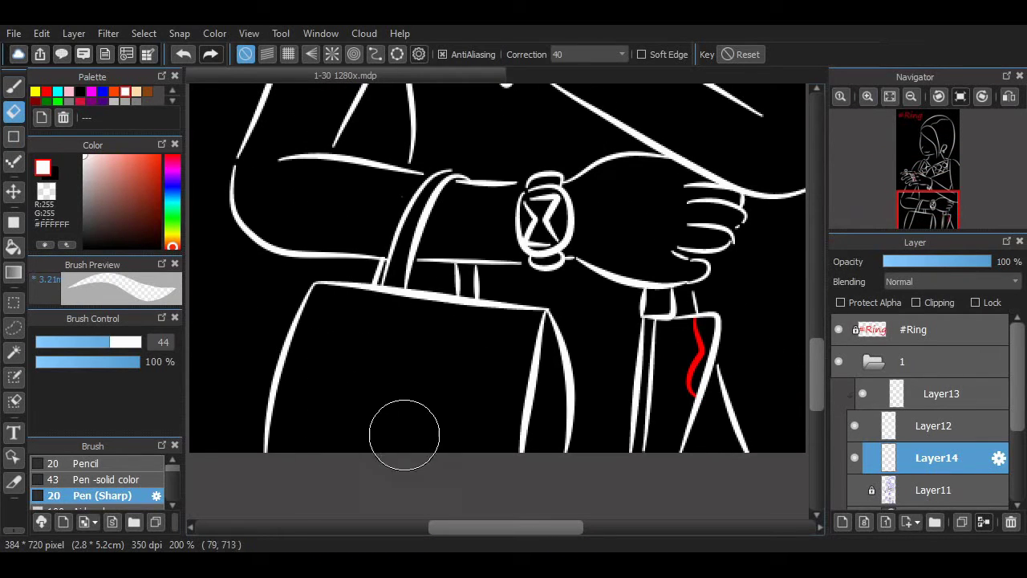
Replace the narrow bag's short red line with a longer red wavy line running down to the canvas edge
{"action": "scroll", "coordinate": [404, 434], "scroll_direction": "down", "scroll_amount": 2}
{"action": "scroll", "coordinate": [726, 267], "scroll_direction": "up", "scroll_amount": 2}
{"action": "key", "text": "b"}
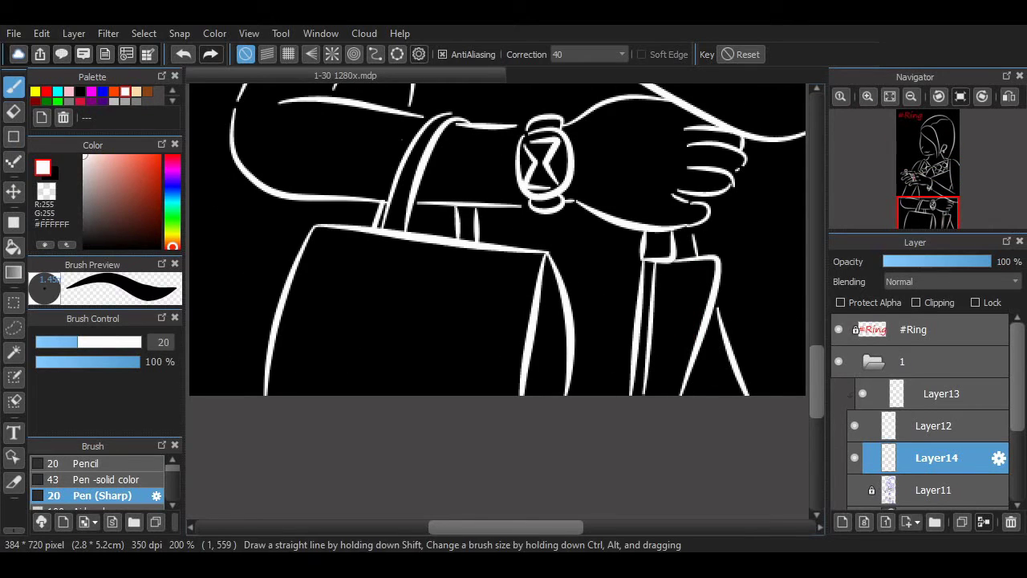
{"action": "left_click", "coordinate": [696, 265]}
{"action": "scroll", "coordinate": [690, 273], "scroll_direction": "up", "scroll_amount": 2}
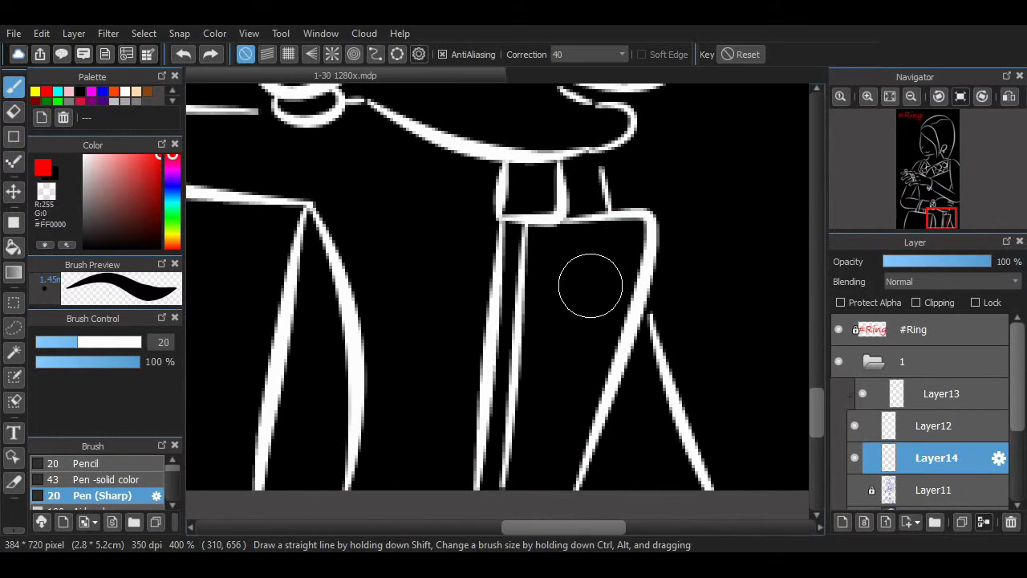
{"action": "mouse_move", "coordinate": [598, 225]}
{"action": "left_mouse_down"}
{"action": "mouse_move", "coordinate": [553, 413]}
{"action": "mouse_move", "coordinate": [576, 486]}
{"action": "left_mouse_up"}
{"action": "scroll", "coordinate": [792, 361], "scroll_direction": "up", "scroll_amount": 3}
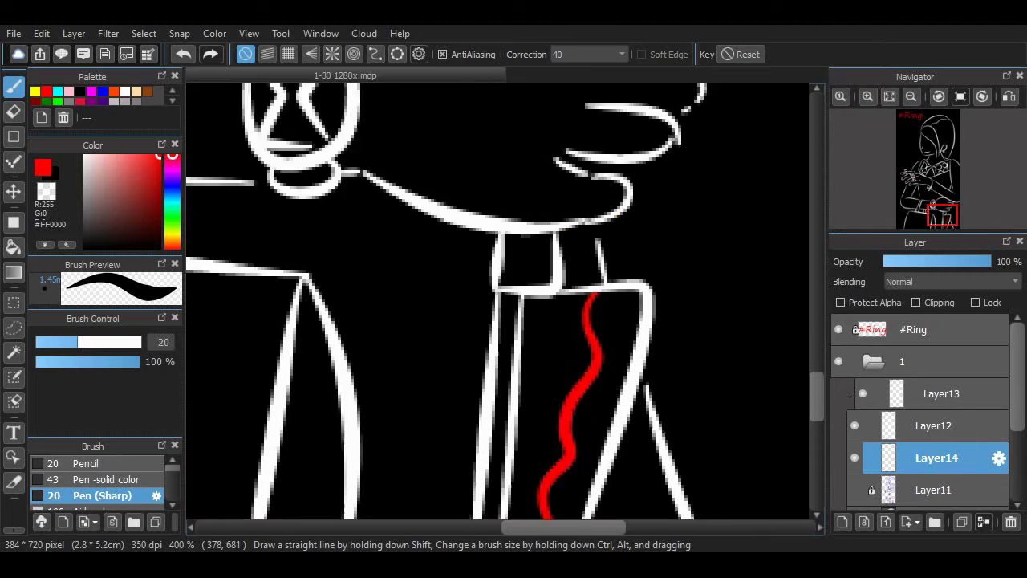
{"action": "key", "text": "ctrl+z"}
{"action": "scroll", "coordinate": [804, 398], "scroll_direction": "down", "scroll_amount": 4}
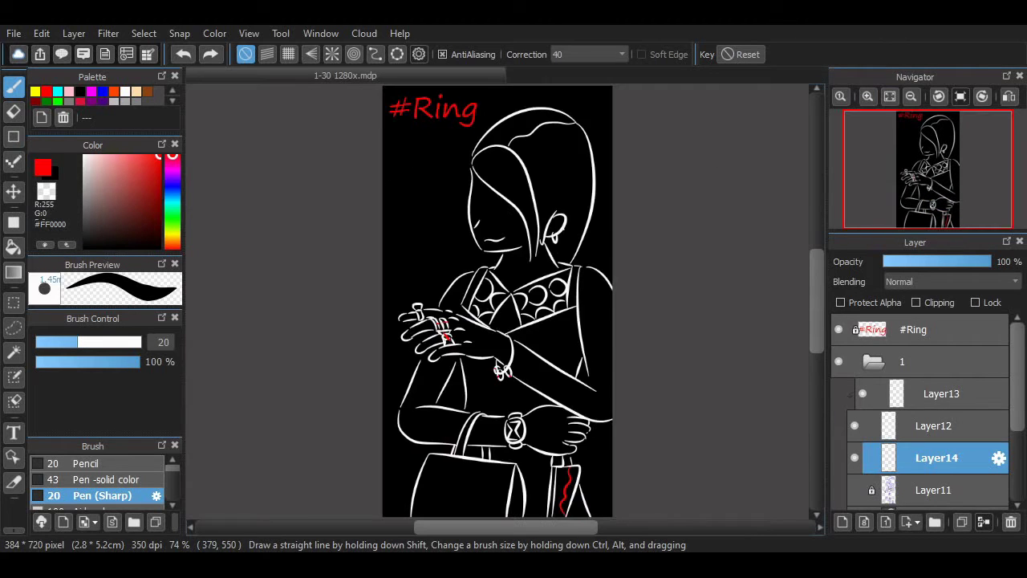
Merge the clipped red accent layer Layer13 down into the line art layer Layer12
{"action": "scroll", "coordinate": [506, 301], "scroll_direction": "up", "scroll_amount": 2}
{"action": "left_click", "coordinate": [941, 393]}
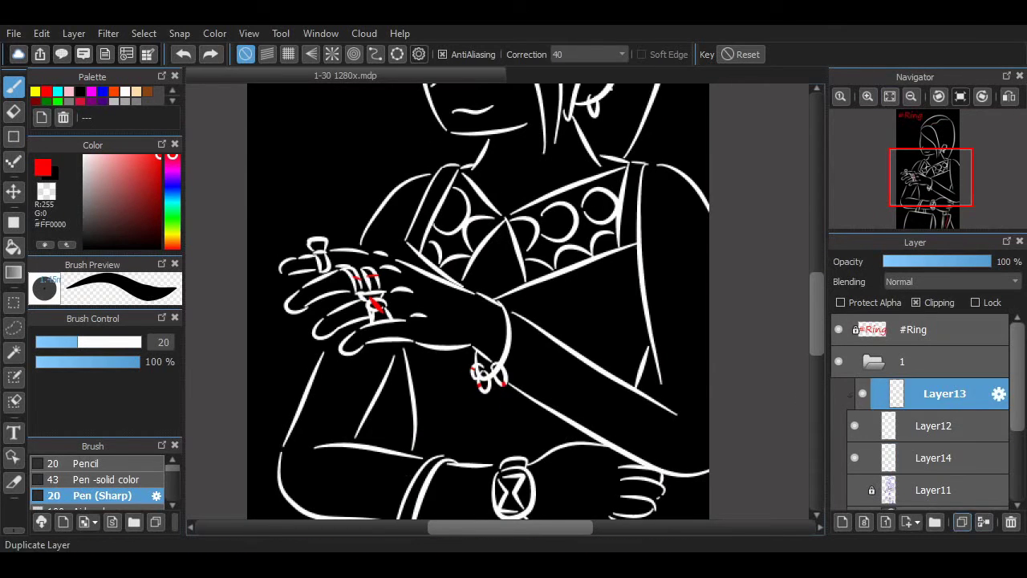
{"action": "left_click", "coordinate": [984, 522]}
{"action": "scroll", "coordinate": [506, 301], "scroll_direction": "down", "scroll_amount": 2}
{"action": "scroll", "coordinate": [513, 301], "scroll_direction": "up", "scroll_amount": 1}
{"action": "scroll", "coordinate": [514, 301], "scroll_direction": "up", "scroll_amount": 2}
{"action": "scroll", "coordinate": [513, 301], "scroll_direction": "down", "scroll_amount": 3}
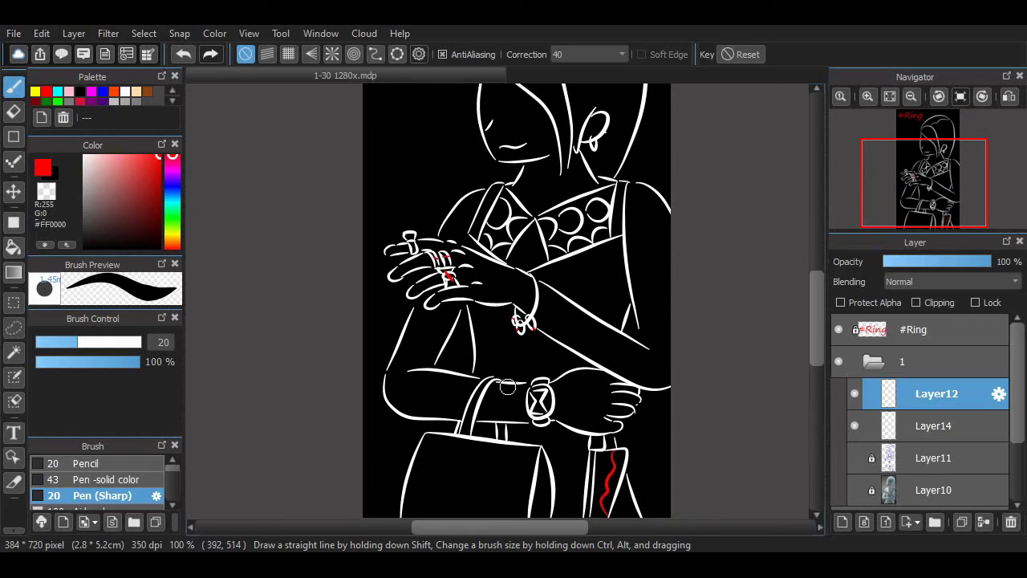
{"action": "scroll", "coordinate": [306, 408], "scroll_direction": "down", "scroll_amount": 1}
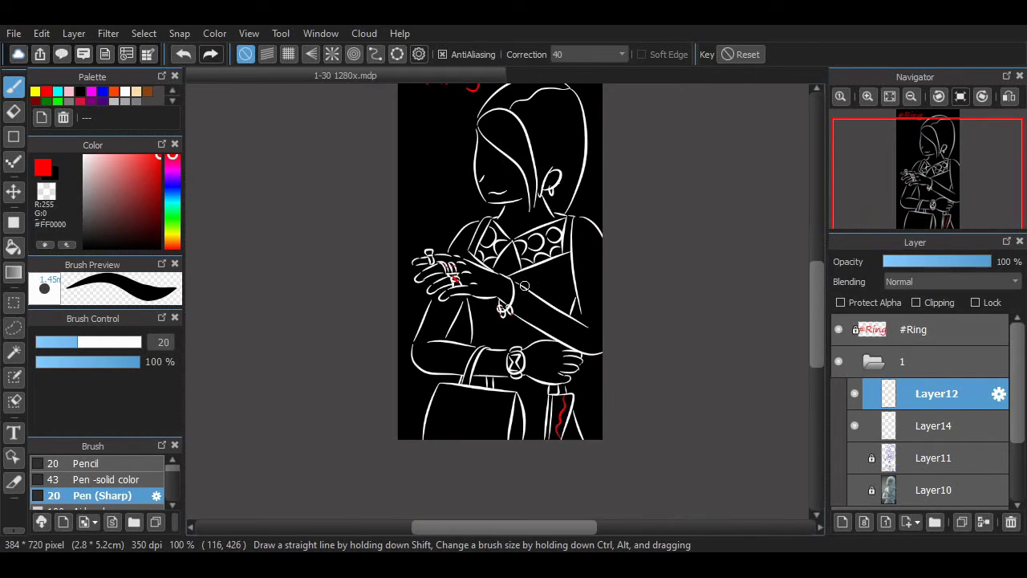
Show the sketch and mannequin layers again, lock the line art layer Layer12 and make Layer14 the active layer
{"action": "left_click", "coordinate": [933, 426]}
{"action": "scroll", "coordinate": [497, 295], "scroll_direction": "up", "scroll_amount": 1}
{"action": "scroll", "coordinate": [497, 295], "scroll_direction": "up", "scroll_amount": 1}
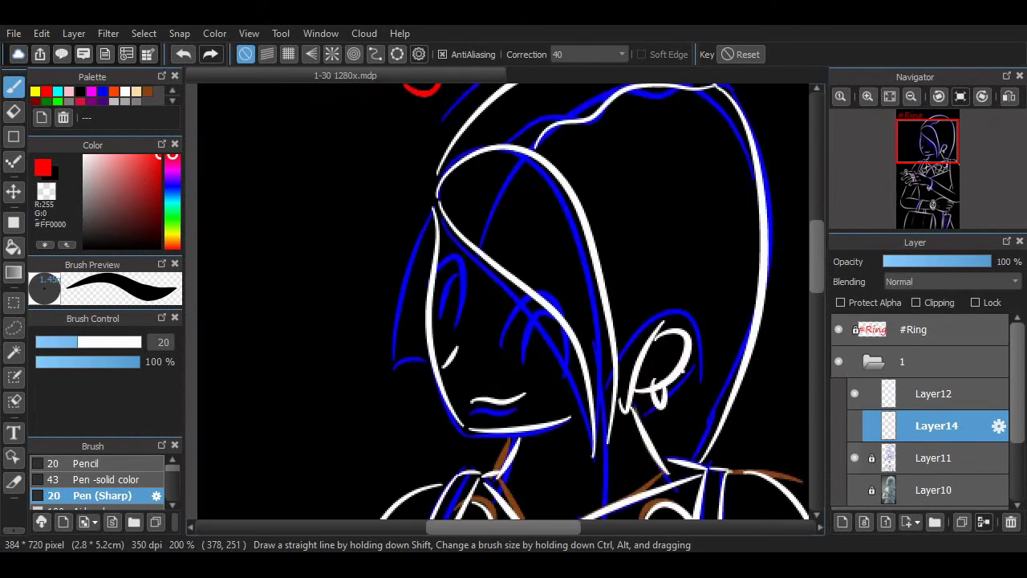
{"action": "scroll", "coordinate": [773, 229], "scroll_direction": "down", "scroll_amount": 2}
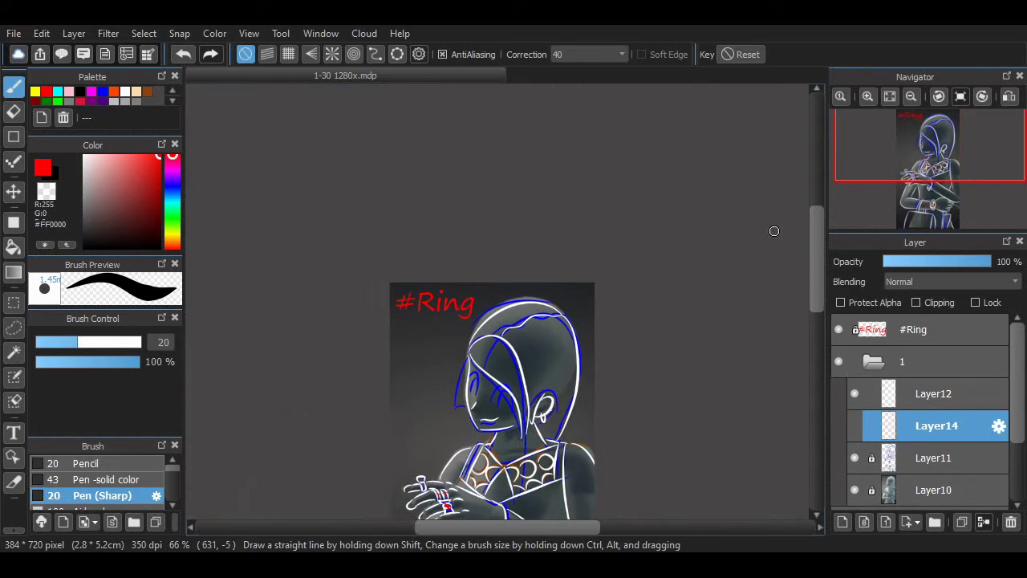
{"action": "left_click", "coordinate": [933, 393]}
{"action": "left_click", "coordinate": [872, 393]}
{"action": "left_click", "coordinate": [933, 425]}
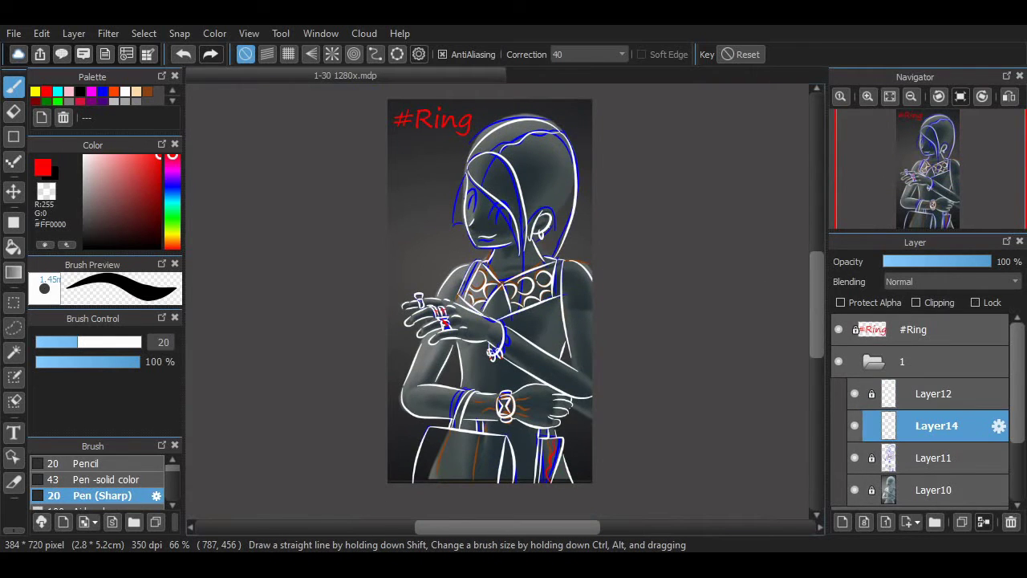
Draw the near eye's upper lid as a white arc below the fringe on Layer14
{"action": "scroll", "coordinate": [512, 259], "scroll_direction": "up", "scroll_amount": 2}
{"action": "scroll", "coordinate": [463, 344], "scroll_direction": "up", "scroll_amount": 3}
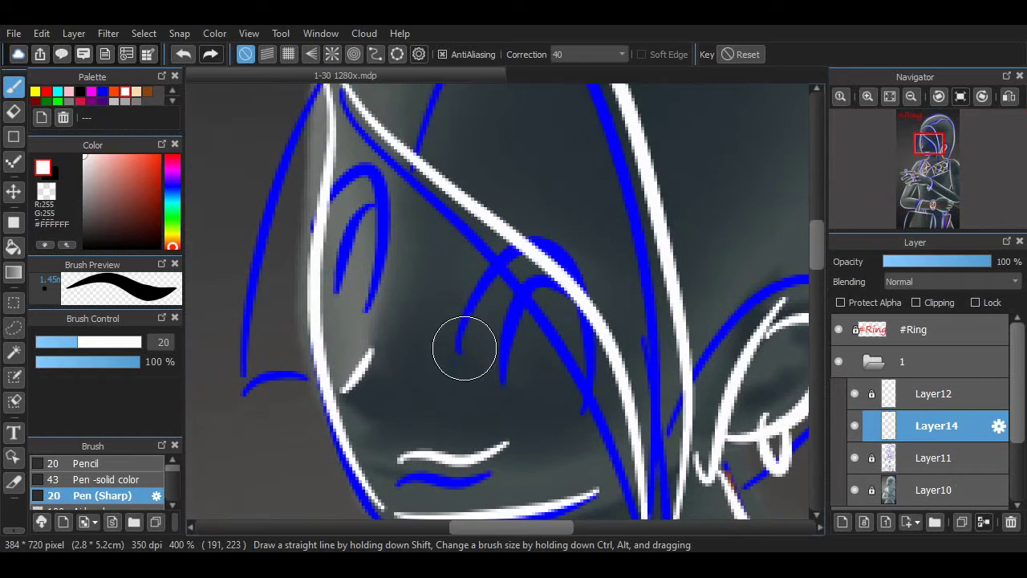
{"action": "left_click_drag", "start_coordinate": [463, 349], "coordinate": [594, 321]}
{"action": "mouse_move", "coordinate": [518, 377]}
{"action": "left_mouse_down"}
{"action": "mouse_move", "coordinate": [564, 271]}
{"action": "mouse_move", "coordinate": [498, 380]}
{"action": "mouse_move", "coordinate": [562, 399]}
{"action": "left_mouse_up"}
{"action": "key", "text": "ctrl+z"}
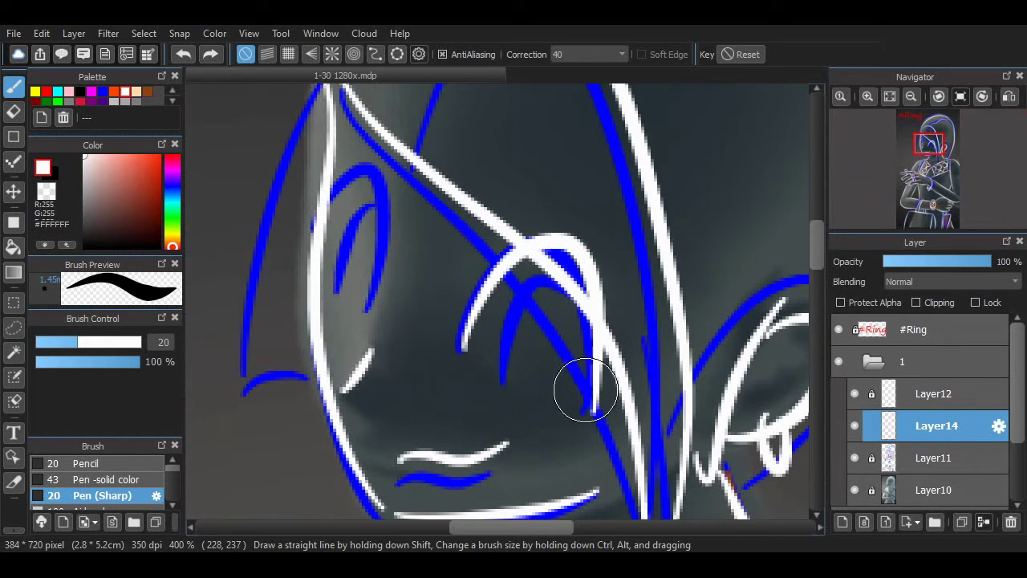
Draw the far eye's upper lid in white along the sketch beside the face edge, redoing it until it fits
{"action": "left_click_drag", "start_coordinate": [377, 173], "coordinate": [332, 217]}
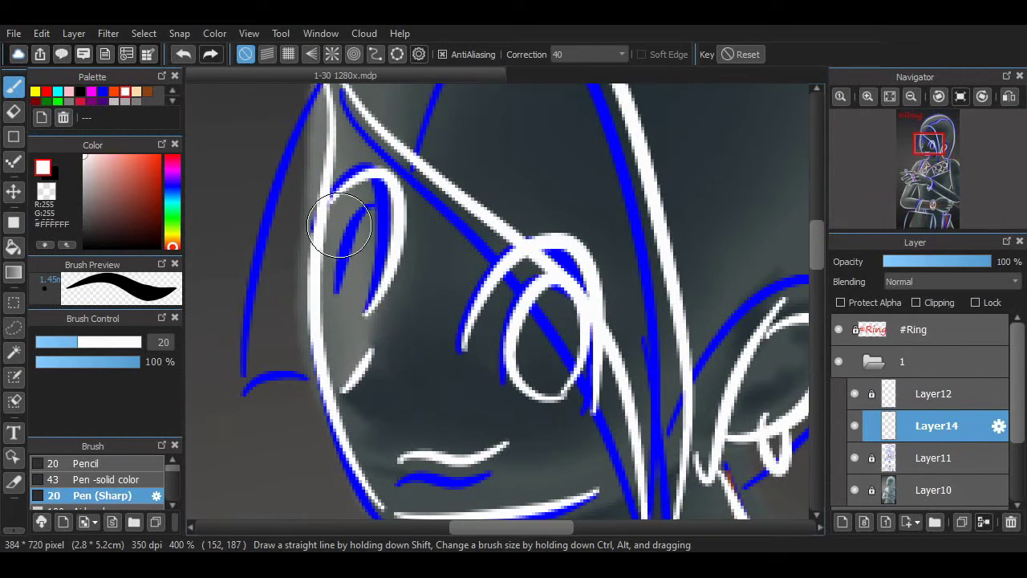
{"action": "key", "text": "ctrl+z"}
{"action": "mouse_move", "coordinate": [385, 240]}
{"action": "left_mouse_down"}
{"action": "mouse_move", "coordinate": [329, 280]}
{"action": "mouse_move", "coordinate": [374, 209]}
{"action": "mouse_move", "coordinate": [366, 275]}
{"action": "left_mouse_up"}
{"action": "key", "text": "ctrl+z"}
{"action": "key", "text": "ctrl+z"}
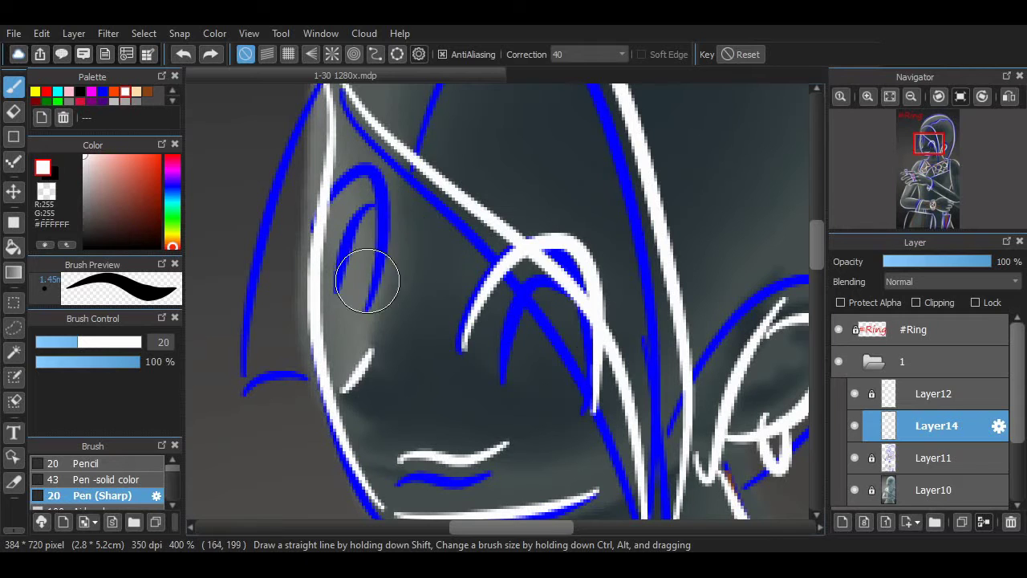
{"action": "key", "text": "ctrl+z"}
{"action": "left_click_drag", "start_coordinate": [378, 173], "coordinate": [353, 313]}
{"action": "left_click_drag", "start_coordinate": [321, 188], "coordinate": [345, 140]}
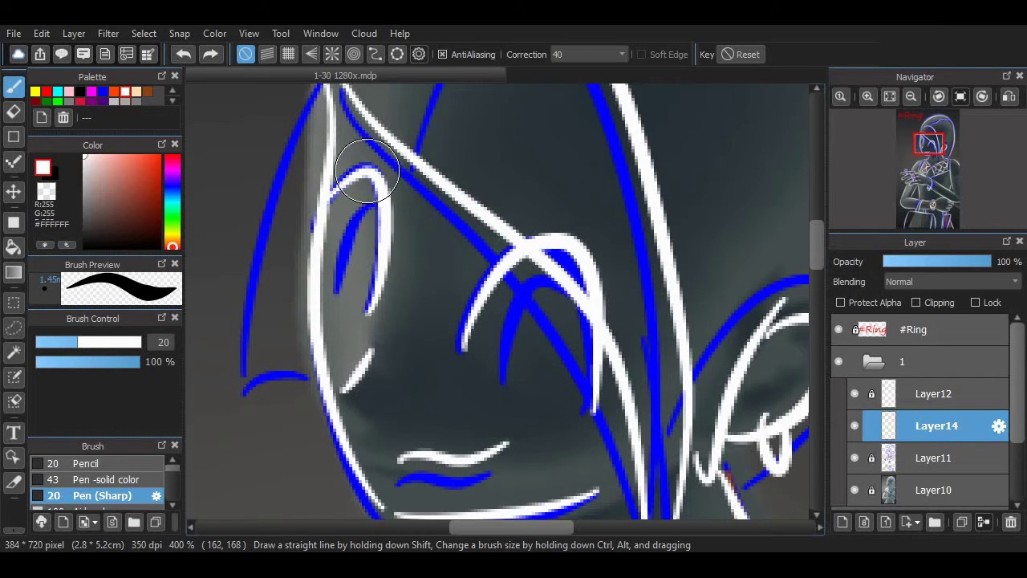
Hide the sketch and mannequin layers and erase the near eyelid where it overlaps the fringe
{"action": "left_click_drag", "start_coordinate": [855, 458], "coordinate": [855, 489]}
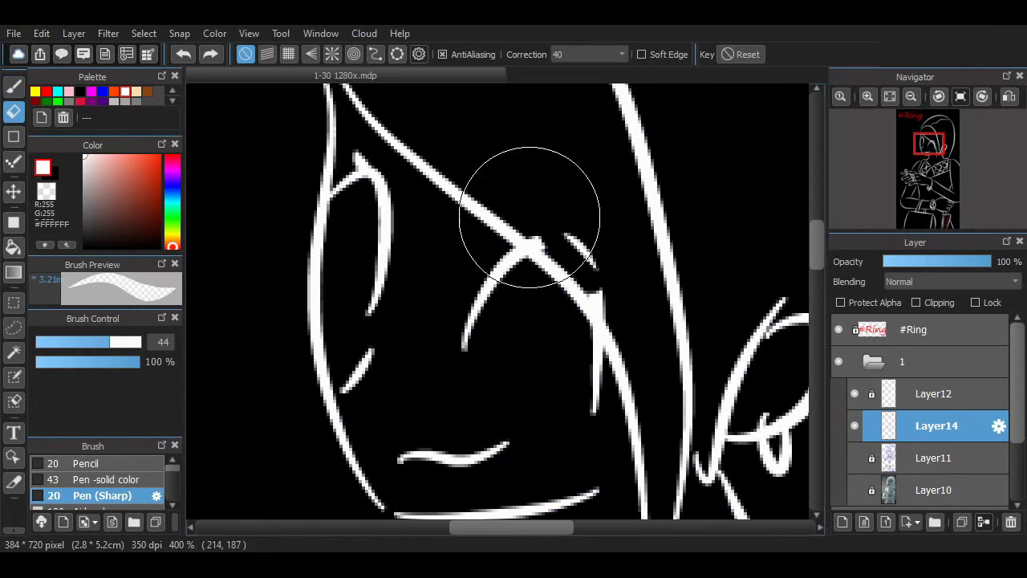
Try to draw the near eye's iris outline freehand in white
{"action": "left_click_drag", "start_coordinate": [529, 337], "coordinate": [557, 371]}
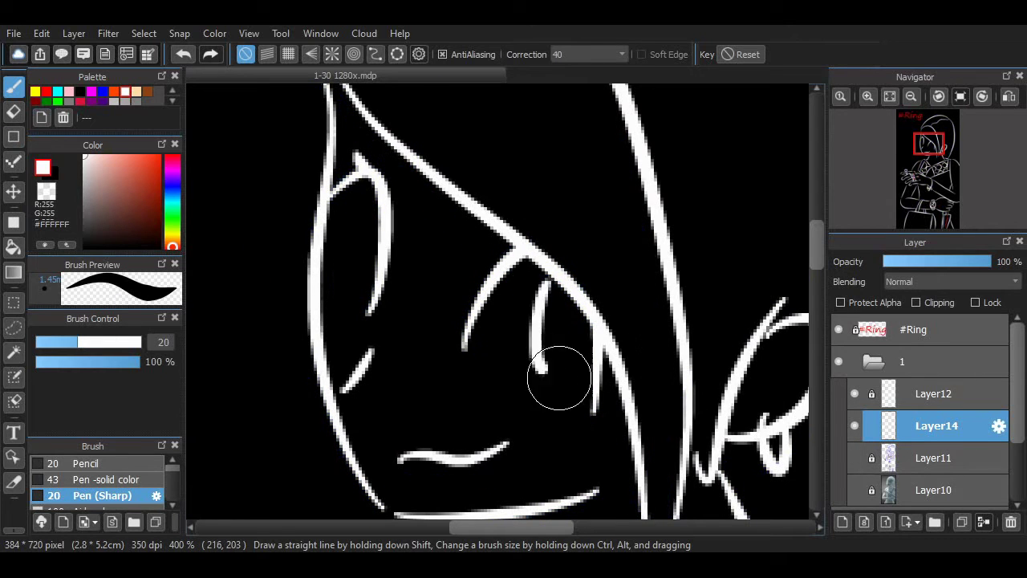
{"action": "key", "text": "ctrl+z"}
{"action": "left_click_drag", "start_coordinate": [550, 295], "coordinate": [562, 377]}
{"action": "key", "text": "ctrl+z"}
{"action": "left_click_drag", "start_coordinate": [538, 321], "coordinate": [599, 380]}
{"action": "key", "text": "ctrl+z"}
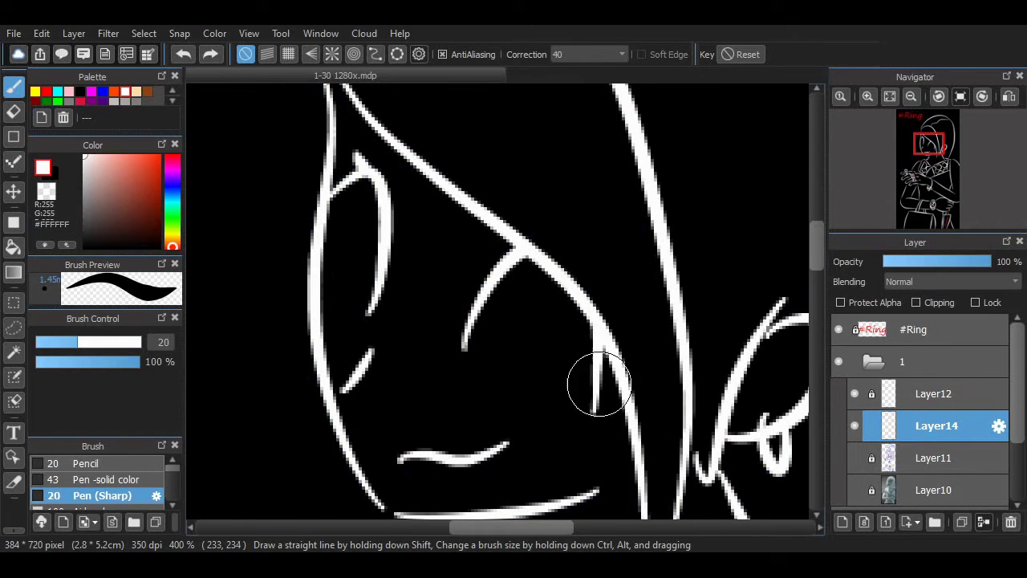
Shorten the outer end of the near eye's lid line with the eraser
{"action": "key", "text": "e"}
{"action": "key", "text": "p"}
{"action": "scroll", "coordinate": [683, 270], "scroll_direction": "down", "scroll_amount": 4}
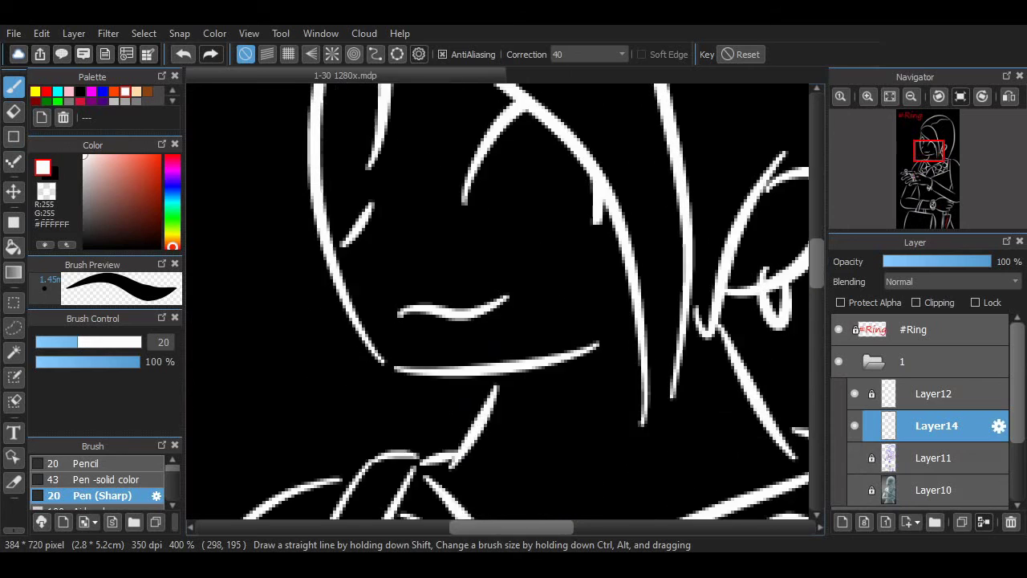
{"action": "scroll", "coordinate": [683, 270], "scroll_direction": "up", "scroll_amount": 1}
Add Layer15 beneath Layer14 and fill a blue ellipse in the near eye as an iris guide
{"action": "left_click", "coordinate": [842, 522]}
{"action": "left_click_drag", "start_coordinate": [937, 425], "coordinate": [936, 459]}
{"action": "left_click", "coordinate": [14, 223]}
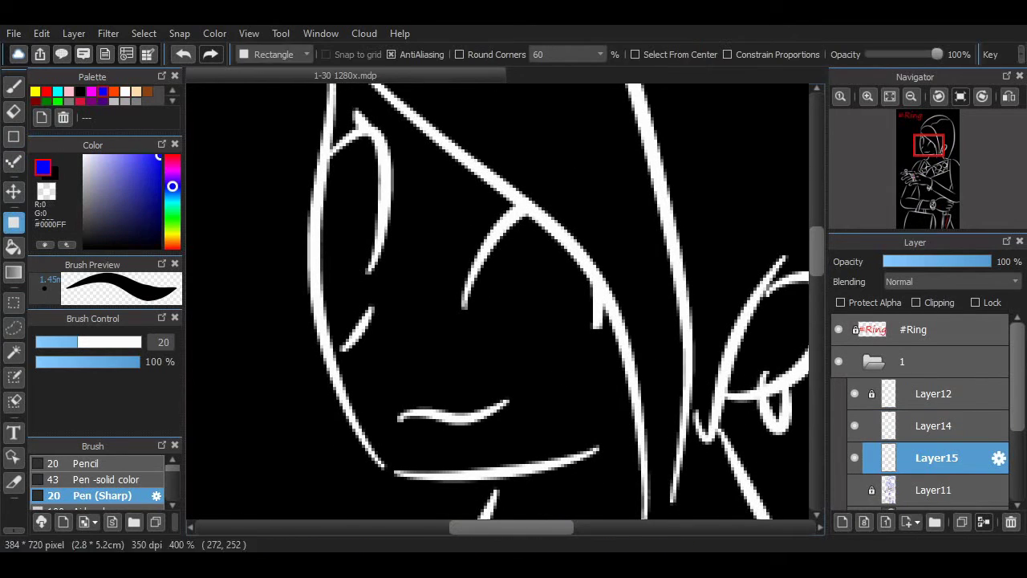
{"action": "left_click", "coordinate": [273, 53]}
{"action": "left_click_drag", "start_coordinate": [526, 219], "coordinate": [588, 348]}
Select the blue iris ellipse and transform it so it tilts with the near eye
{"action": "key", "text": "m"}
{"action": "left_click_drag", "start_coordinate": [486, 204], "coordinate": [607, 370]}
{"action": "key", "text": "v"}
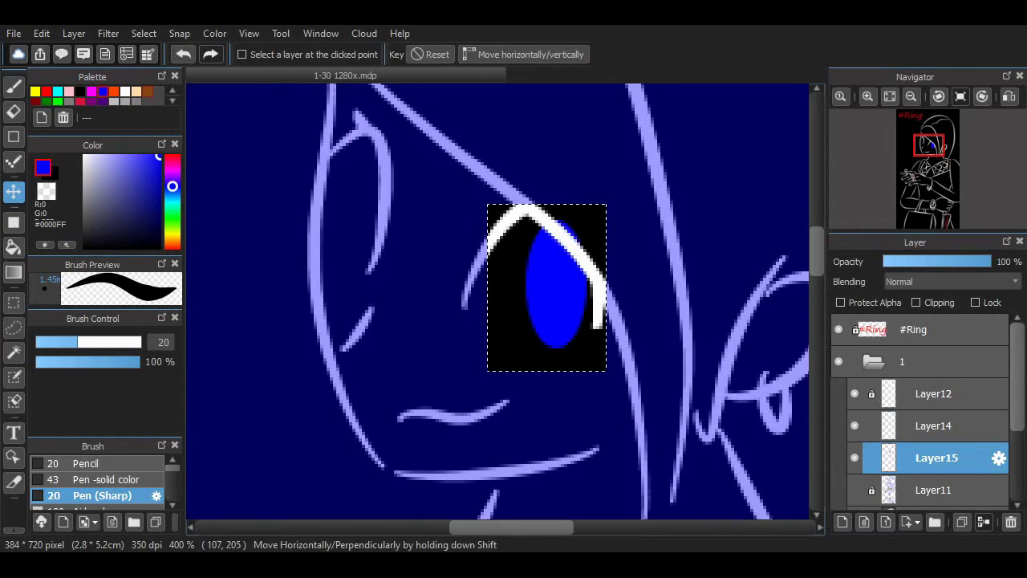
{"action": "left_click_drag", "start_coordinate": [546, 287], "coordinate": [348, 207]}
{"action": "key", "text": "ctrl+t"}
{"action": "left_click_drag", "start_coordinate": [434, 89], "coordinate": [441, 116]}
{"action": "key", "text": "ctrl+z"}
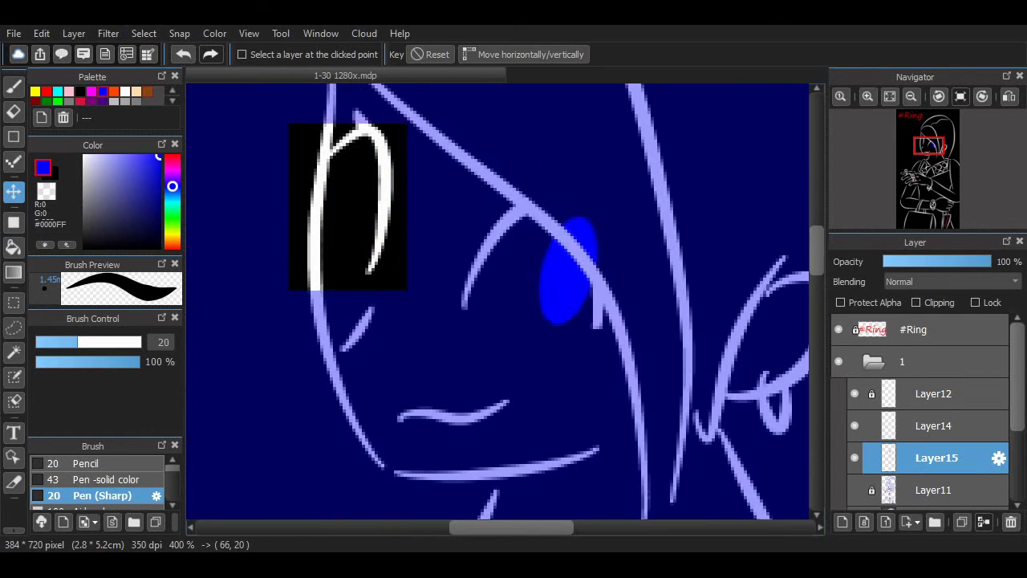
Place a copy of the tilted blue ellipse in the far eye and clear the selection
{"action": "key", "text": "ctrl+z"}
{"action": "key", "text": "ctrl+z"}
{"action": "key", "text": "ctrl+y"}
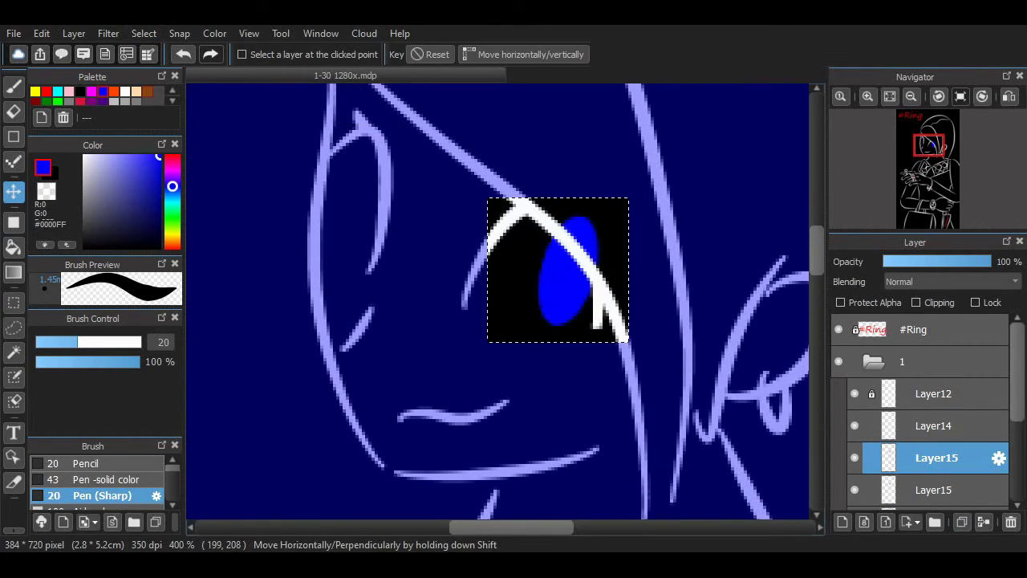
{"action": "key", "text": "ctrl+y"}
{"action": "key", "text": "ctrl+d"}
{"action": "key", "text": "ctrl+minus"}
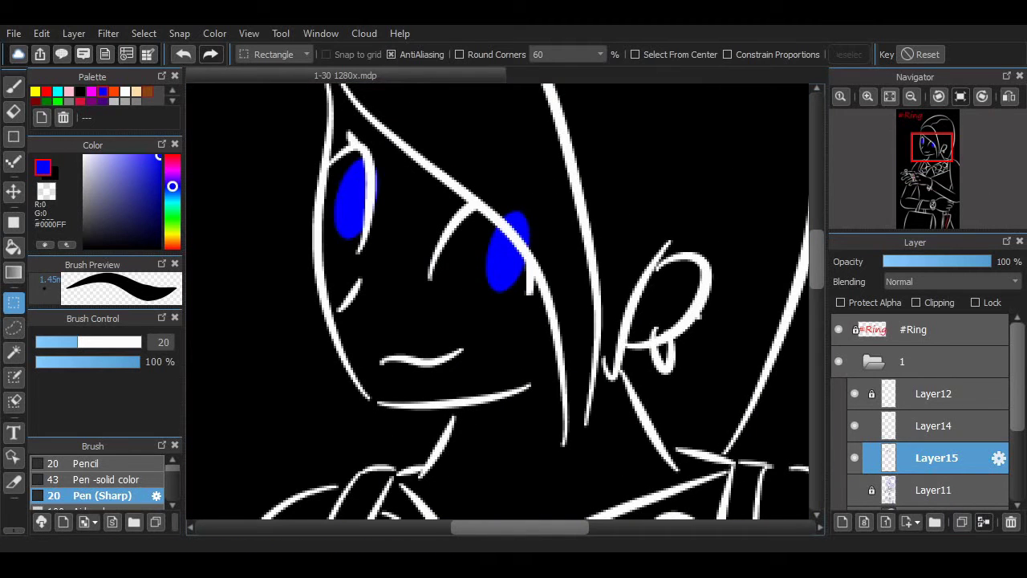
{"action": "key", "text": "ctrl+z"}
{"action": "key", "text": "ctrl+z"}
Outline the near eye's iris in white on Layer14 along the blue guide, redoing the curve until it fits
{"action": "key", "text": "b"}
{"action": "key", "text": "ctrl+plus"}
{"action": "key", "text": "ctrl+plus"}
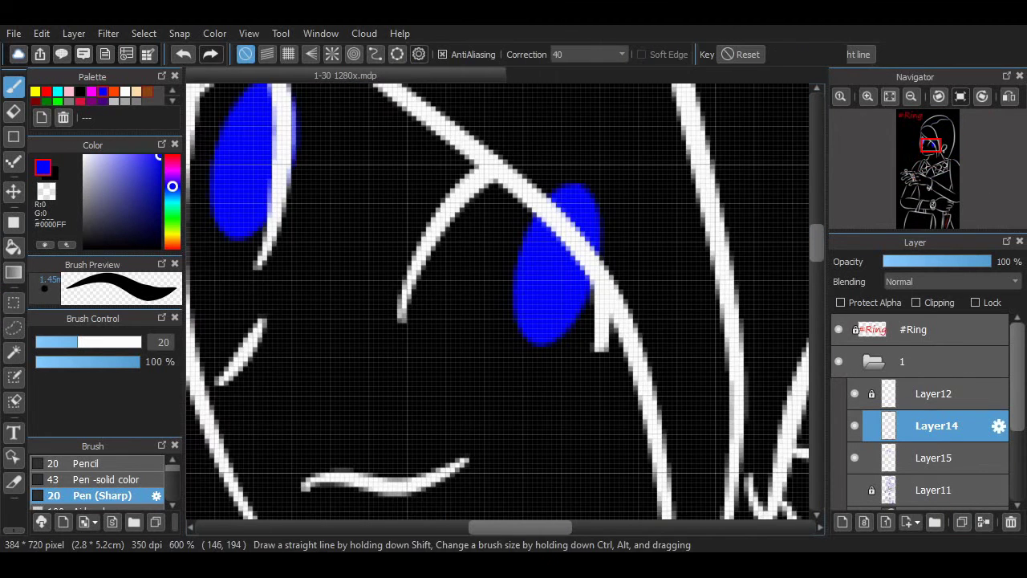
{"action": "left_click", "coordinate": [281, 173], "text": "alt"}
{"action": "left_click_drag", "start_coordinate": [522, 217], "coordinate": [513, 313]}
{"action": "key", "text": "ctrl+minus"}
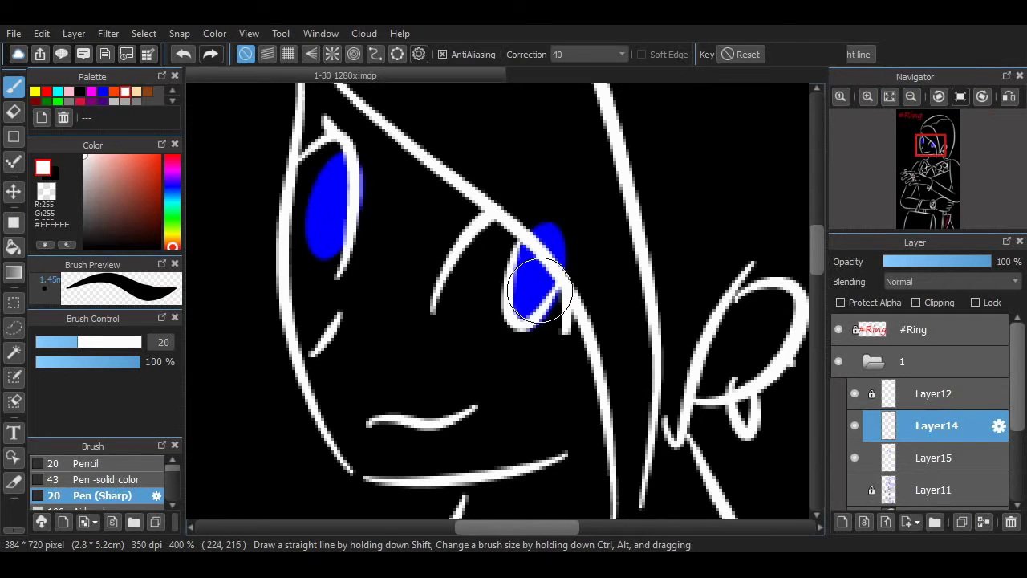
{"action": "key", "text": "ctrl+z"}
{"action": "mouse_move", "coordinate": [522, 322]}
{"action": "left_mouse_down"}
{"action": "mouse_move", "coordinate": [562, 298]}
{"action": "mouse_move", "coordinate": [522, 355]}
{"action": "mouse_move", "coordinate": [557, 298]}
{"action": "mouse_move", "coordinate": [560, 322]}
{"action": "left_mouse_up"}
{"action": "key", "text": "ctrl+z"}
{"action": "key", "text": "ctrl+z"}
{"action": "key", "text": "ctrl+z"}
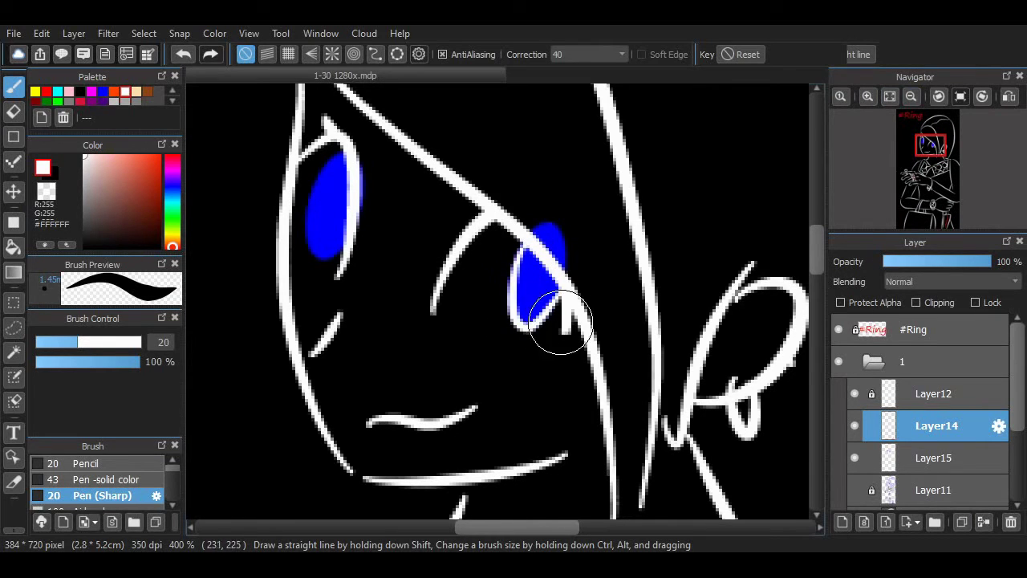
Outline the far eye's iris in white and remove the blue guide layer Layer15
{"action": "key", "text": "ctrl+minus"}
{"action": "key", "text": "ctrl+minus"}
{"action": "key", "text": "ctrl+minus"}
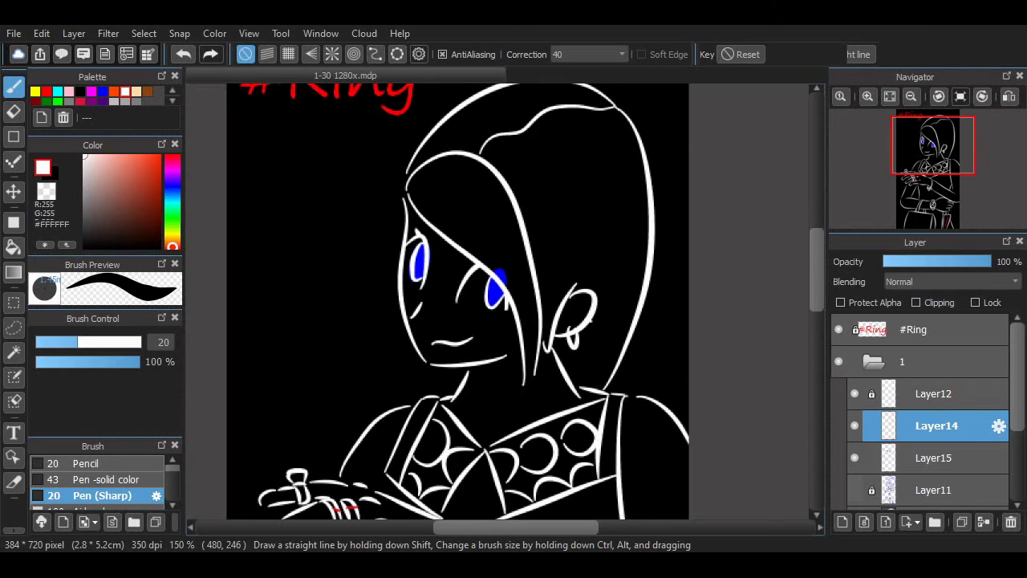
{"action": "left_click", "coordinate": [935, 458]}
{"action": "key", "text": "ctrl+z"}
{"action": "key", "text": "ctrl+minus"}
{"action": "key", "text": "ctrl+minus"}
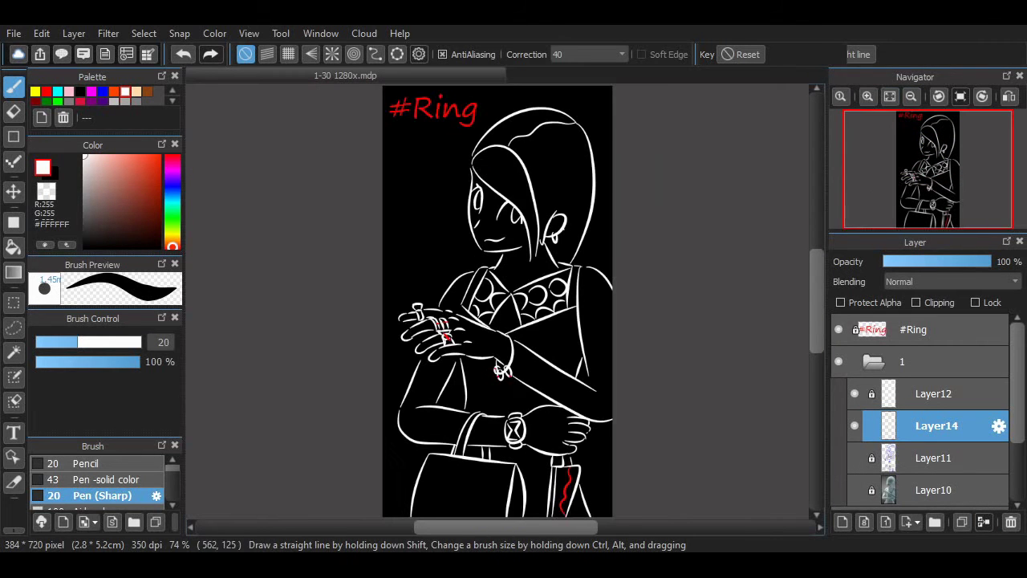
Draw the hair lock on the far side of the face in white, with a short line closing its lower end
{"action": "key", "text": "ctrl+plus"}
{"action": "key", "text": "ctrl+plus"}
{"action": "key", "text": "ctrl+plus"}
{"action": "key", "text": "ctrl+plus"}
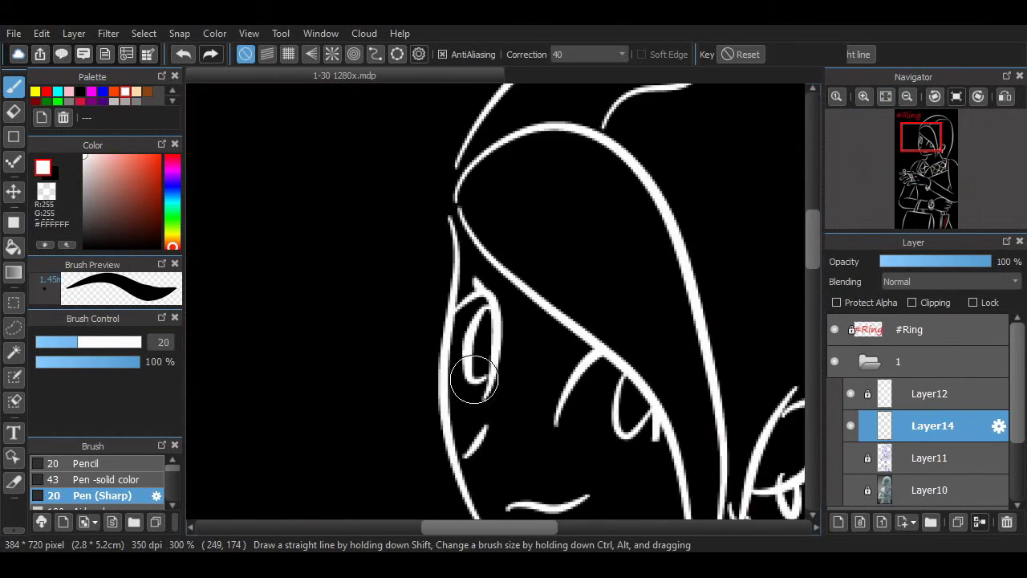
{"action": "key", "text": "ctrl+minus"}
{"action": "key", "text": "ctrl+minus"}
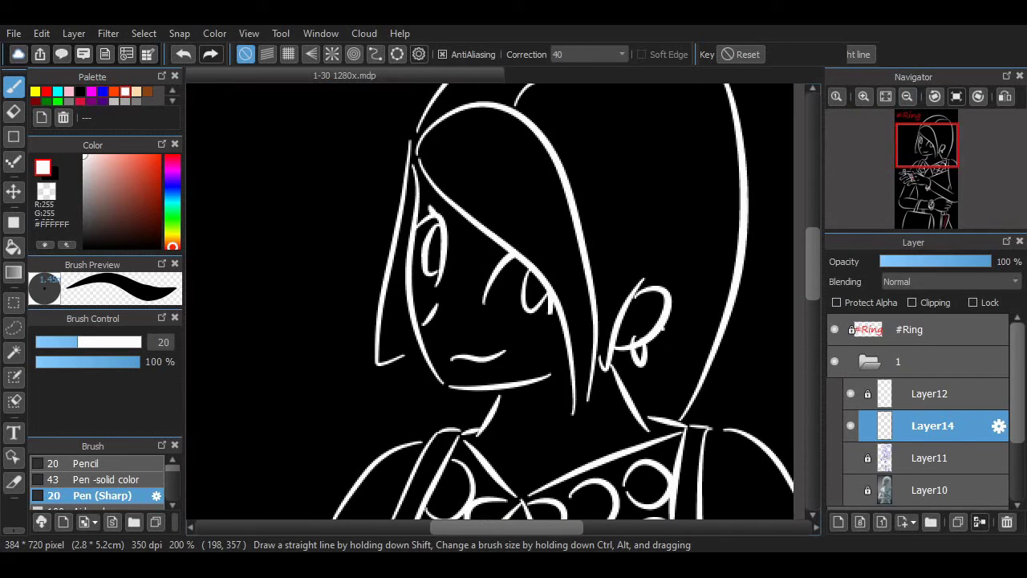
{"action": "scroll", "coordinate": [610, 353], "scroll_direction": "right", "scroll_amount": 2}
{"action": "key", "text": "ctrl+z"}
{"action": "left_click_drag", "start_coordinate": [360, 142], "coordinate": [333, 330]}
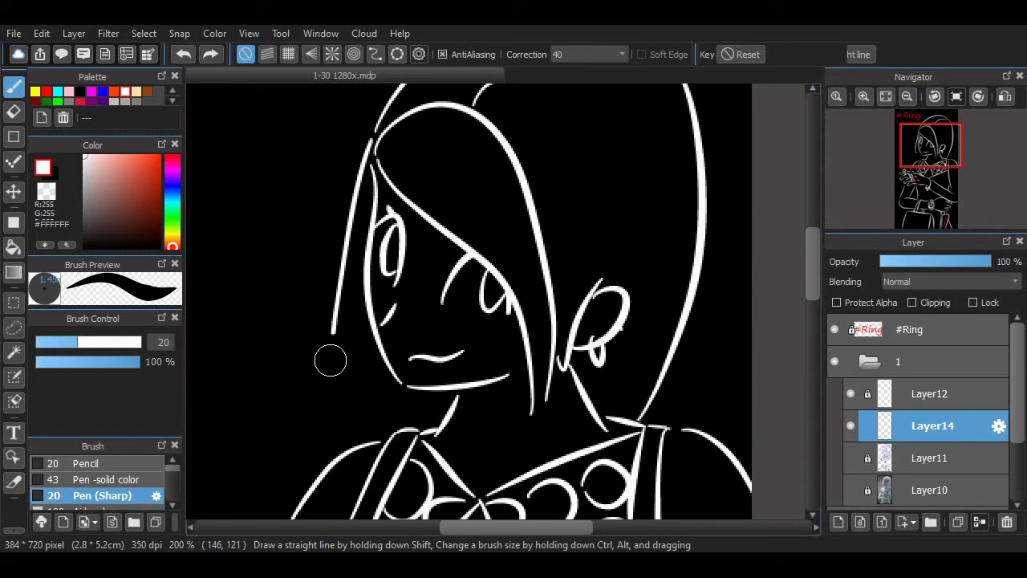
{"action": "key", "text": "ctrl+minus"}
Try painting red pupil strokes inside the irises on Layer14
{"action": "key", "text": "ctrl+plus"}
{"action": "key", "text": "ctrl+plus"}
{"action": "key", "text": "ctrl+plus"}
{"action": "left_click", "coordinate": [158, 156]}
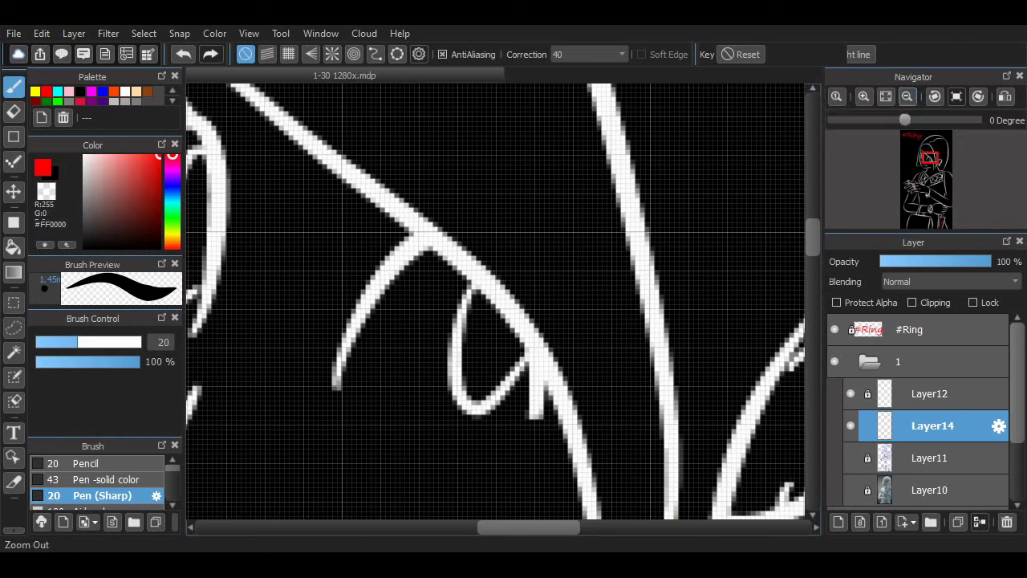
{"action": "key", "text": "ctrl+minus"}
{"action": "left_click", "coordinate": [486, 352]}
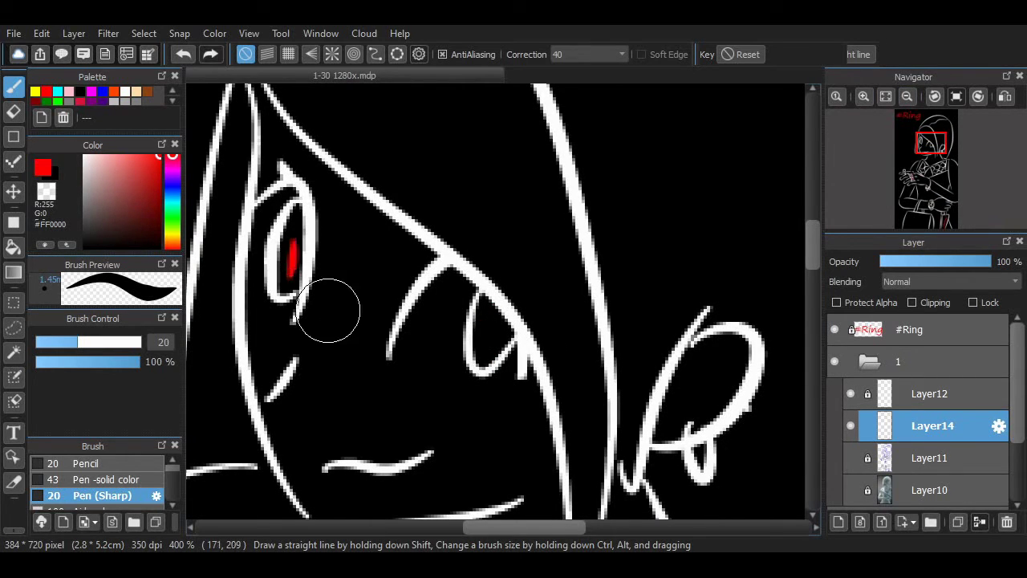
Add a new layer beneath Layer14 and paint red strokes inside both irises on it
{"action": "key", "text": "ctrl+shift+n"}
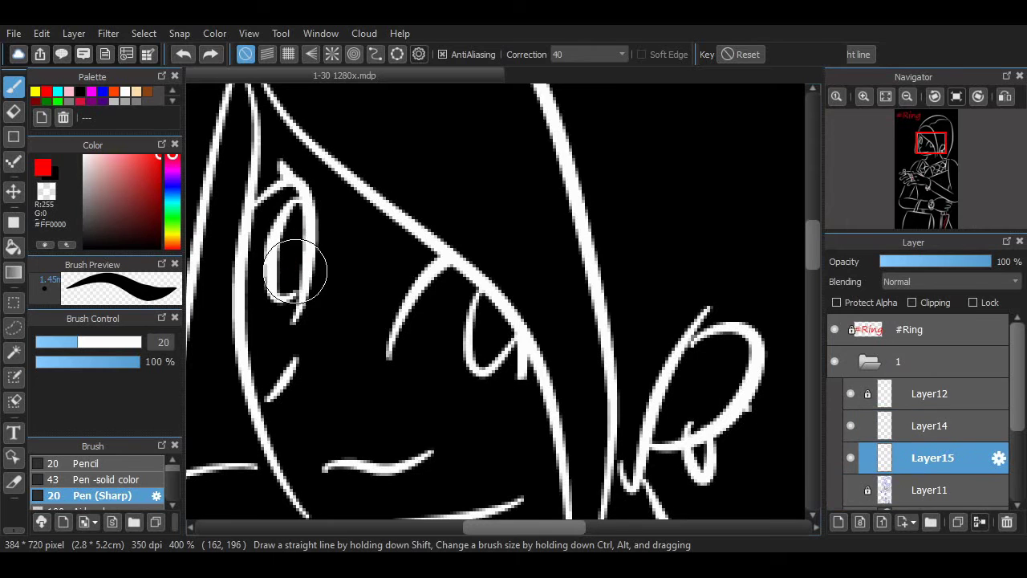
{"action": "left_click", "coordinate": [492, 339]}
{"action": "key", "text": "ctrl+minus"}
{"action": "key", "text": "e"}
{"action": "key", "text": "ctrl+0"}
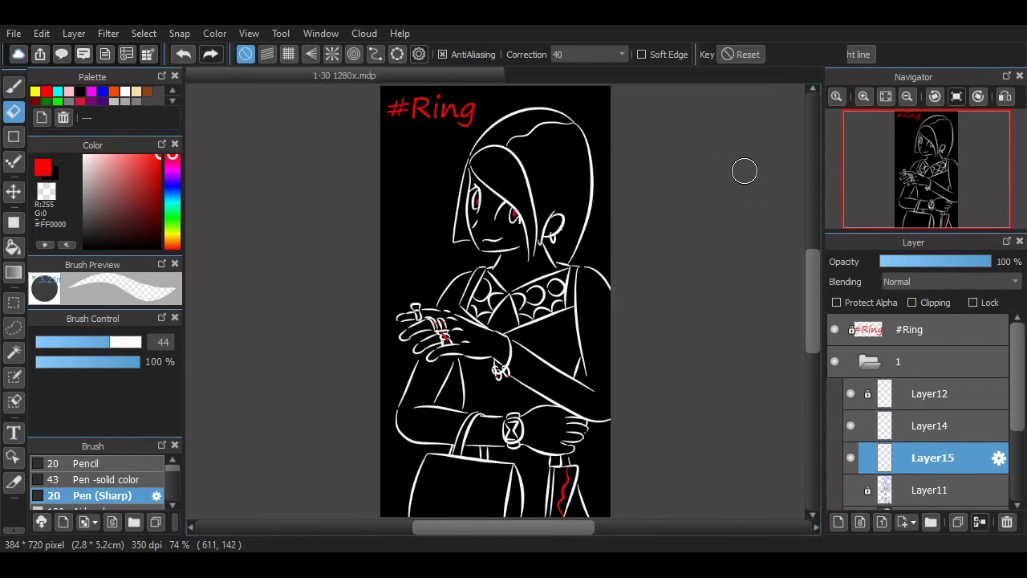
Delete the red eye accent layer Layer15
{"action": "key", "text": "ctrl+plus"}
{"action": "scroll", "coordinate": [794, 281], "scroll_direction": "up", "scroll_amount": 3}
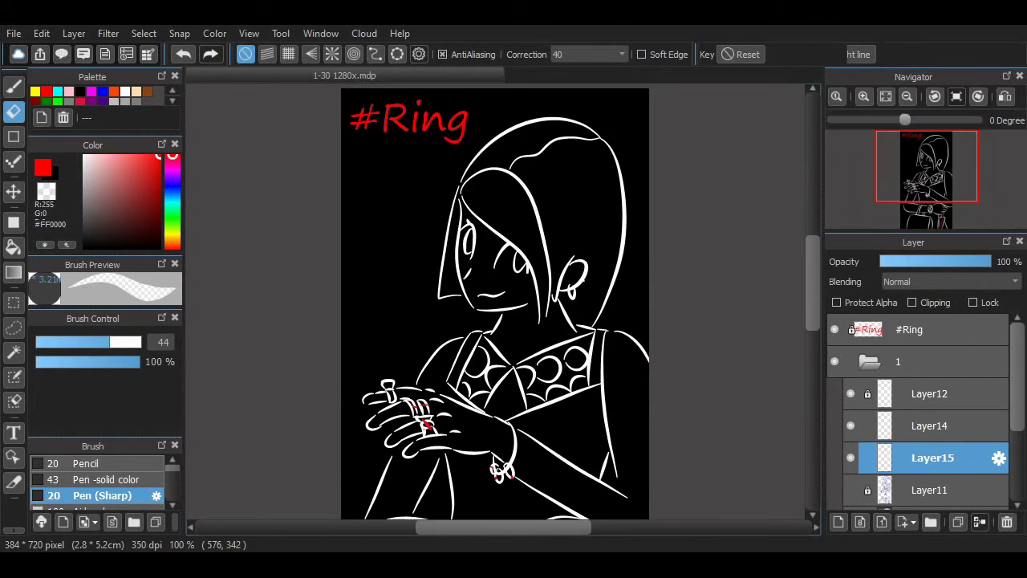
{"action": "key", "text": "ctrl+plus"}
{"action": "left_click", "coordinate": [1006, 521]}
{"action": "scroll", "coordinate": [559, 285], "scroll_direction": "up", "scroll_amount": 1}
{"action": "key", "text": "ctrl+plus"}
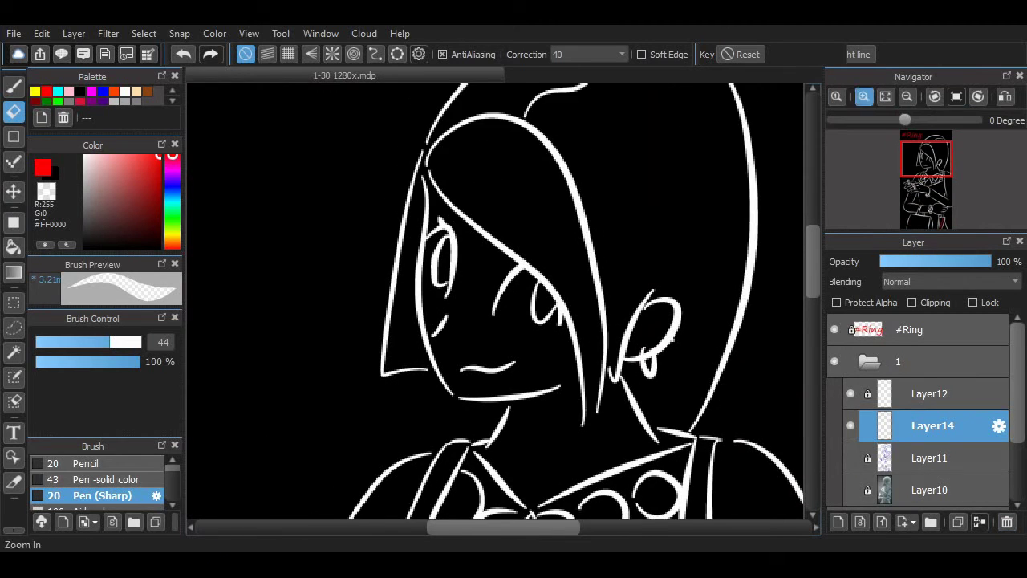
Draw a small white ring at the centre of the neckline, where the top's edge lines meet
{"action": "key", "text": "b"}
{"action": "left_click", "coordinate": [545, 252], "text": "alt"}
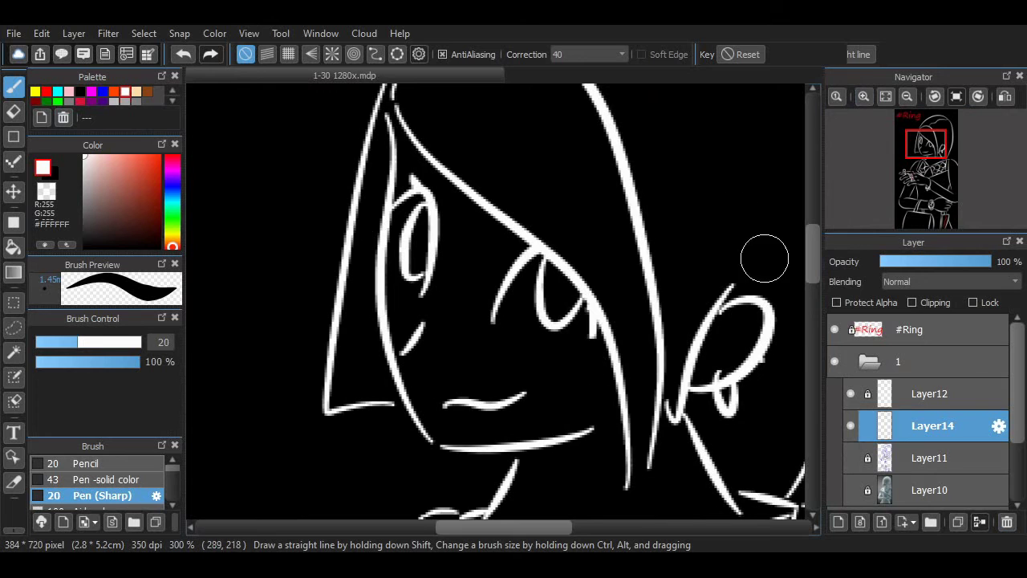
{"action": "key", "text": "ctrl+minus"}
{"action": "key", "text": "ctrl+minus"}
{"action": "key", "text": "ctrl+minus"}
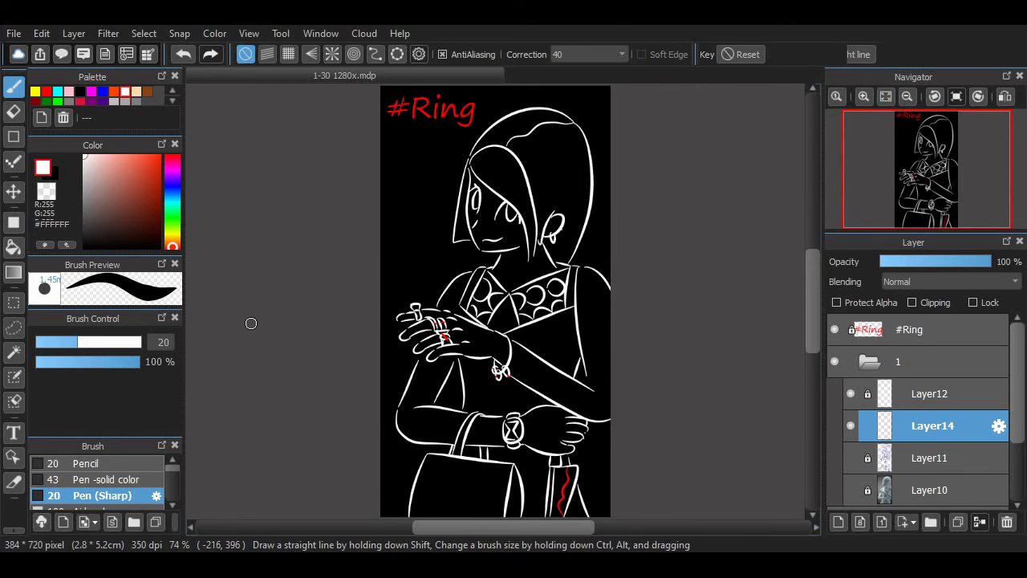
{"action": "key", "text": "ctrl+plus"}
{"action": "key", "text": "ctrl+plus"}
{"action": "key", "text": "ctrl+plus"}
{"action": "key", "text": "ctrl+plus"}
{"action": "left_click_drag", "start_coordinate": [438, 528], "coordinate": [458, 527]}
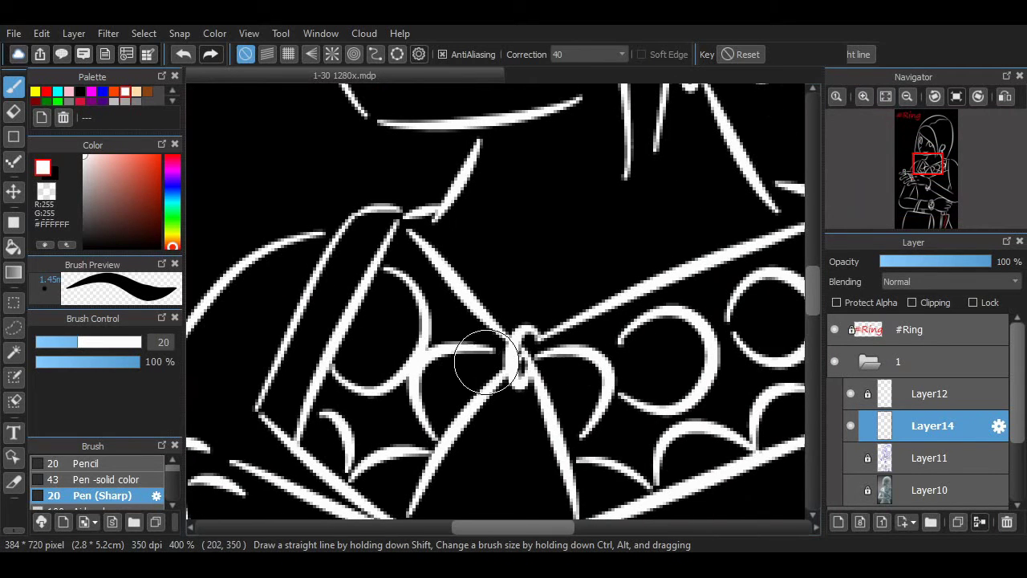
{"action": "key", "text": "ctrl+plus"}
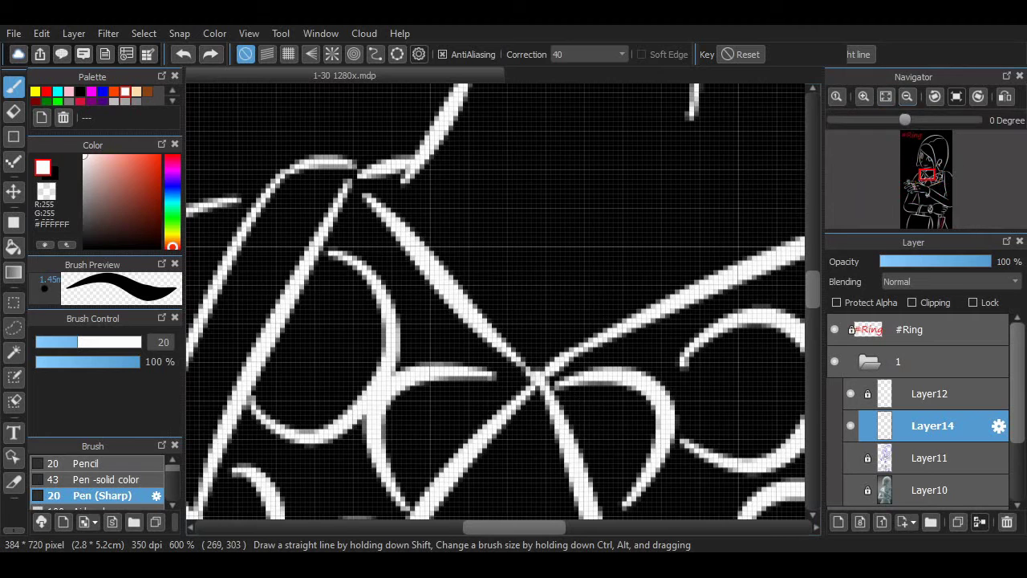
{"action": "key", "text": "ctrl+minus"}
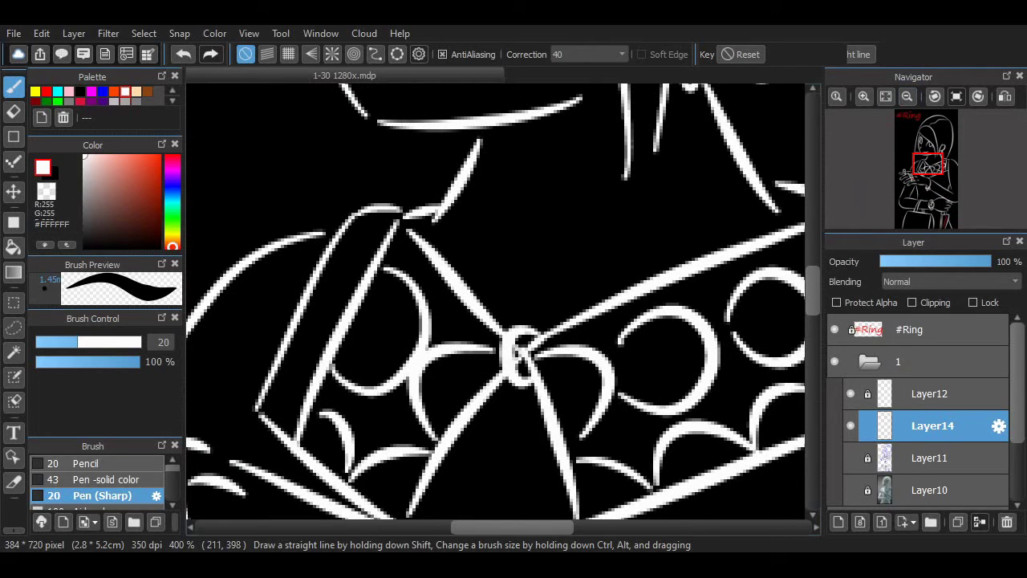
{"action": "left_click_drag", "start_coordinate": [530, 345], "coordinate": [618, 380]}
{"action": "key", "text": "ctrl+minus"}
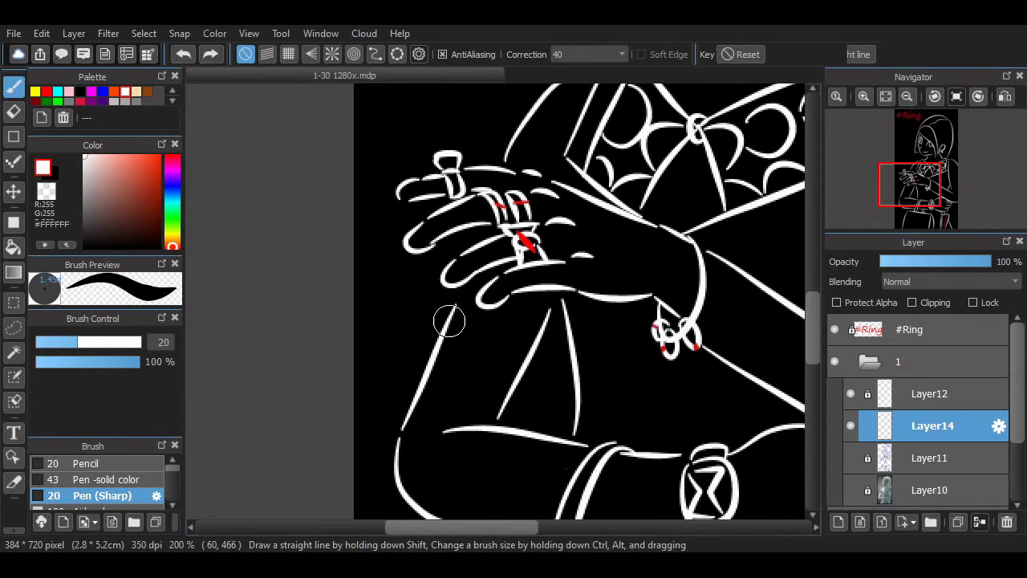
{"action": "scroll", "coordinate": [783, 337], "scroll_direction": "right", "scroll_amount": 3}
{"action": "scroll", "coordinate": [782, 337], "scroll_direction": "up", "scroll_amount": 2}
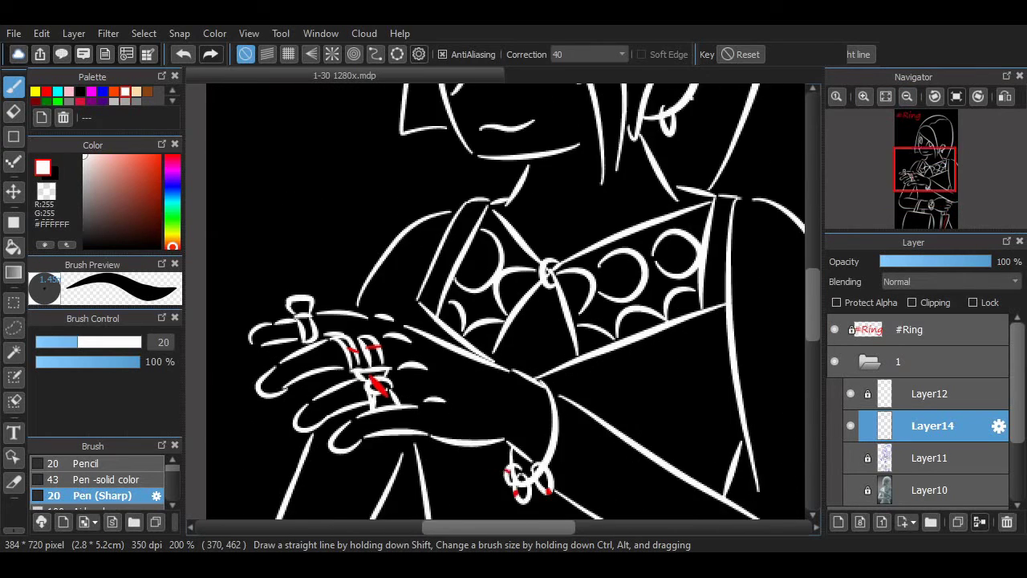
Try drawing a curved emblem outline on the front of the handbag
{"action": "scroll", "coordinate": [783, 337], "scroll_direction": "down", "scroll_amount": 8}
{"action": "scroll", "coordinate": [381, 329], "scroll_direction": "up", "scroll_amount": 1}
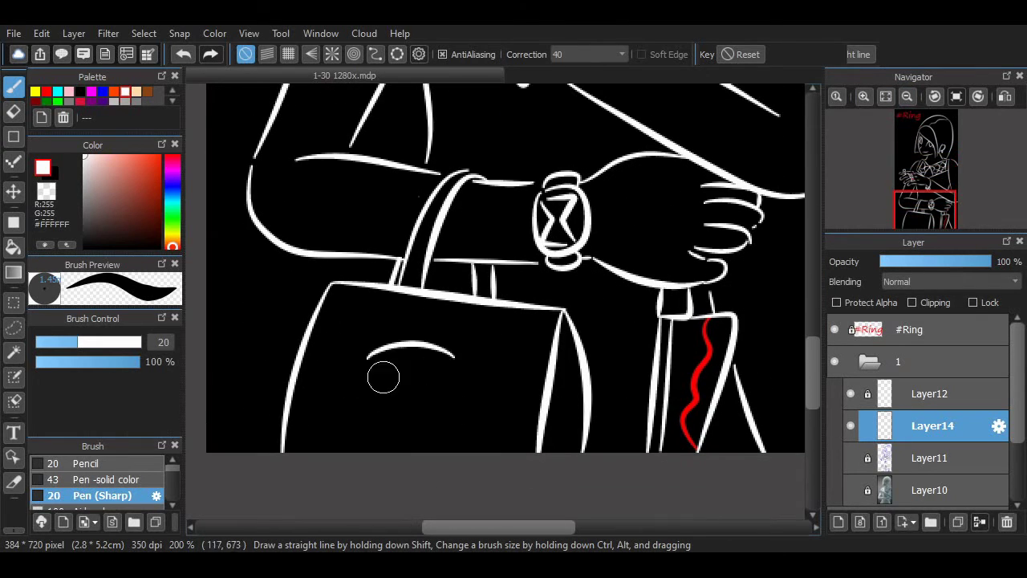
{"action": "left_click_drag", "start_coordinate": [360, 354], "coordinate": [462, 365]}
{"action": "left_click_drag", "start_coordinate": [383, 418], "coordinate": [471, 413]}
{"action": "key", "text": "ctrl+z"}
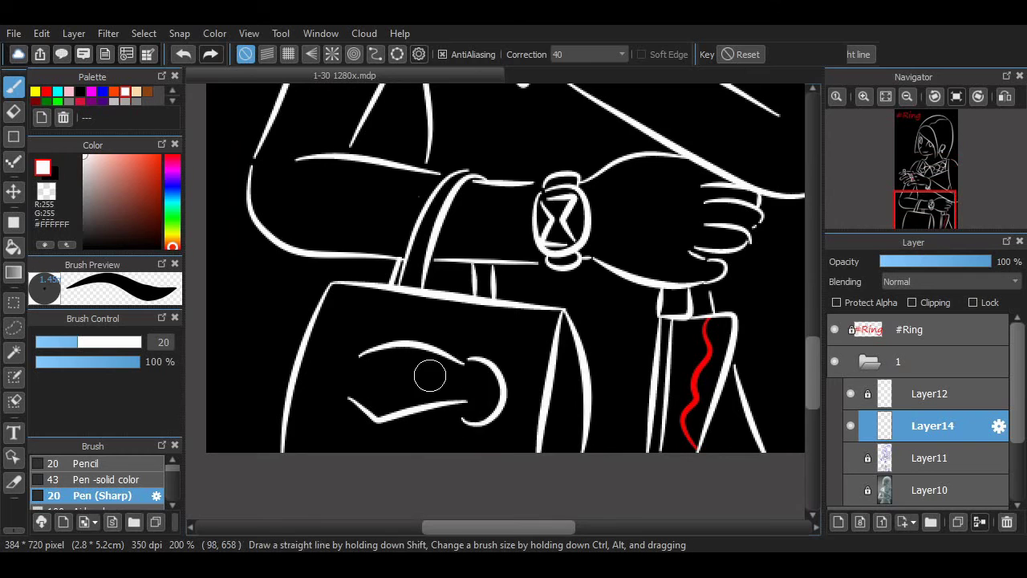
{"action": "key", "text": "ctrl+z"}
{"action": "key", "text": "ctrl+z"}
Draw a white spider on the handbag's front with a round head, an oval body and bent legs on both sides
{"action": "left_click_drag", "start_coordinate": [360, 450], "coordinate": [516, 335]}
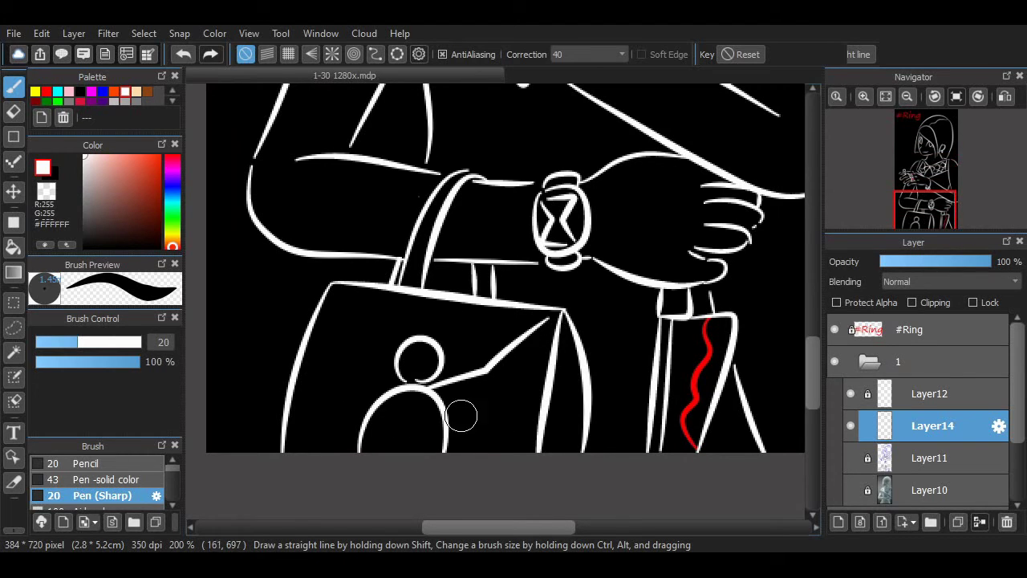
{"action": "key", "text": "ctrl+z"}
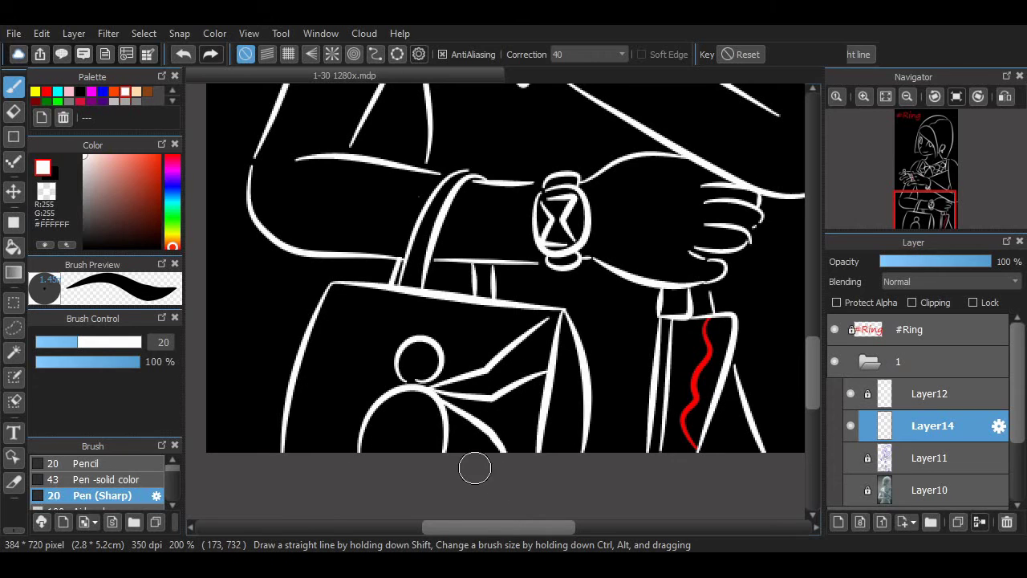
{"action": "mouse_move", "coordinate": [329, 292]}
{"action": "left_mouse_down"}
{"action": "mouse_move", "coordinate": [406, 375]}
{"action": "mouse_move", "coordinate": [310, 343]}
{"action": "left_mouse_up"}
{"action": "left_click_drag", "start_coordinate": [401, 388], "coordinate": [294, 458]}
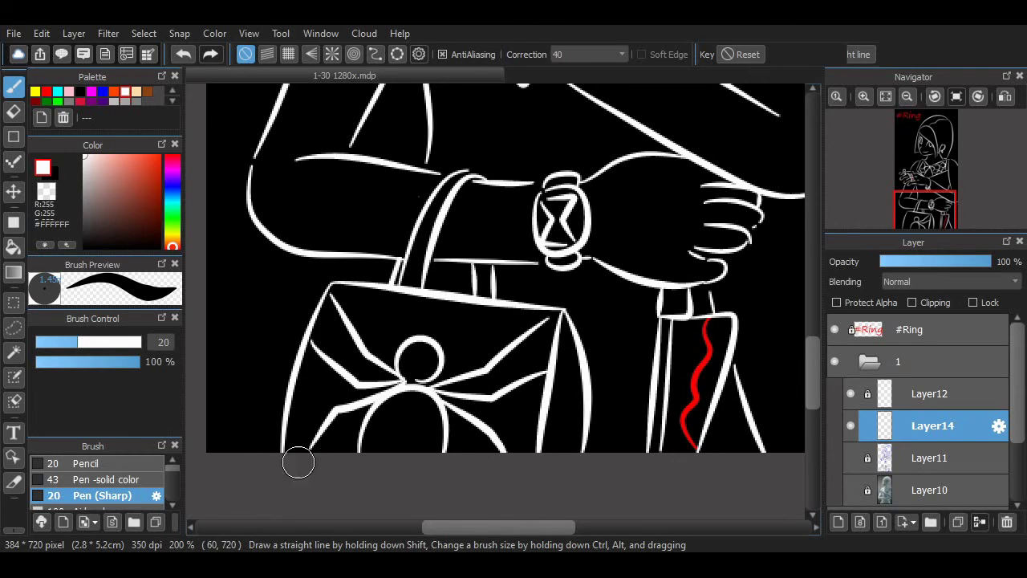
Draw a white hourglass mark inside the spider's oval body on the handbag
{"action": "key", "text": "ctrl+plus"}
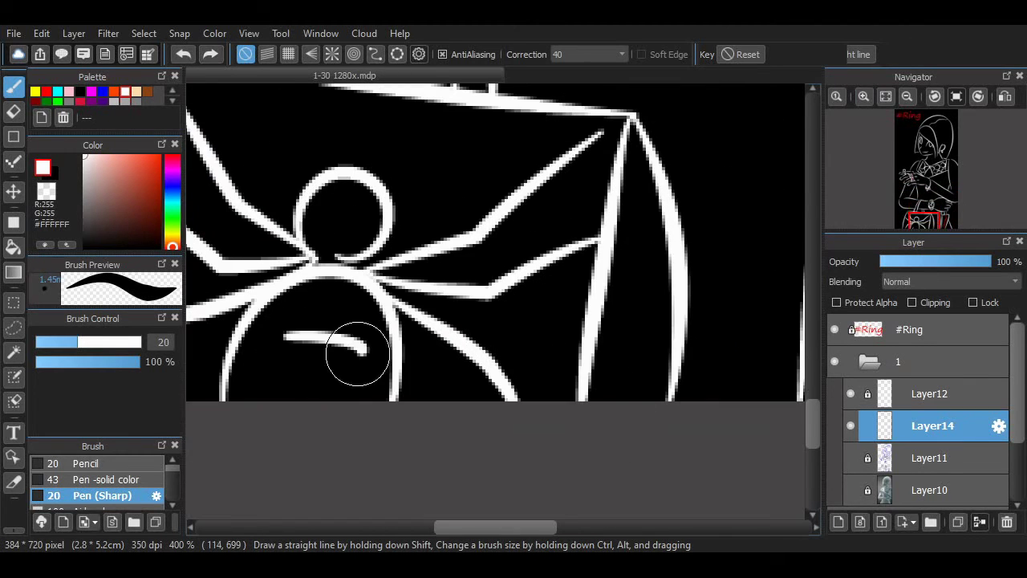
{"action": "left_click_drag", "start_coordinate": [358, 353], "coordinate": [341, 400]}
{"action": "left_click_drag", "start_coordinate": [279, 337], "coordinate": [293, 383]}
{"action": "scroll", "coordinate": [362, 362], "scroll_direction": "down", "scroll_amount": 1}
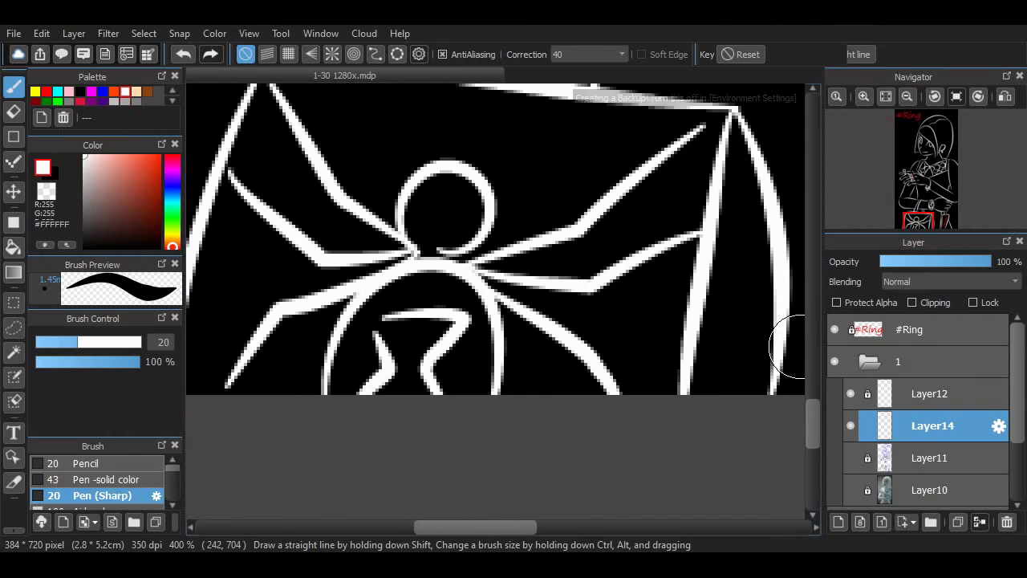
{"action": "scroll", "coordinate": [495, 286], "scroll_direction": "up", "scroll_amount": 1}
{"action": "scroll", "coordinate": [801, 296], "scroll_direction": "down", "scroll_amount": 5}
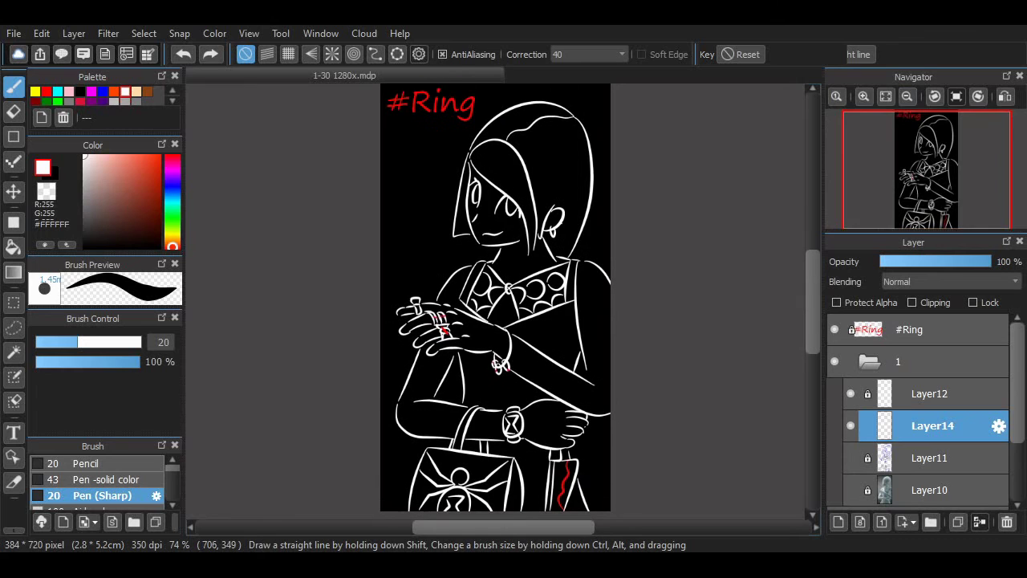
{"action": "scroll", "coordinate": [803, 337], "scroll_direction": "up", "scroll_amount": 1}
{"action": "scroll", "coordinate": [758, 427], "scroll_direction": "down", "scroll_amount": 1}
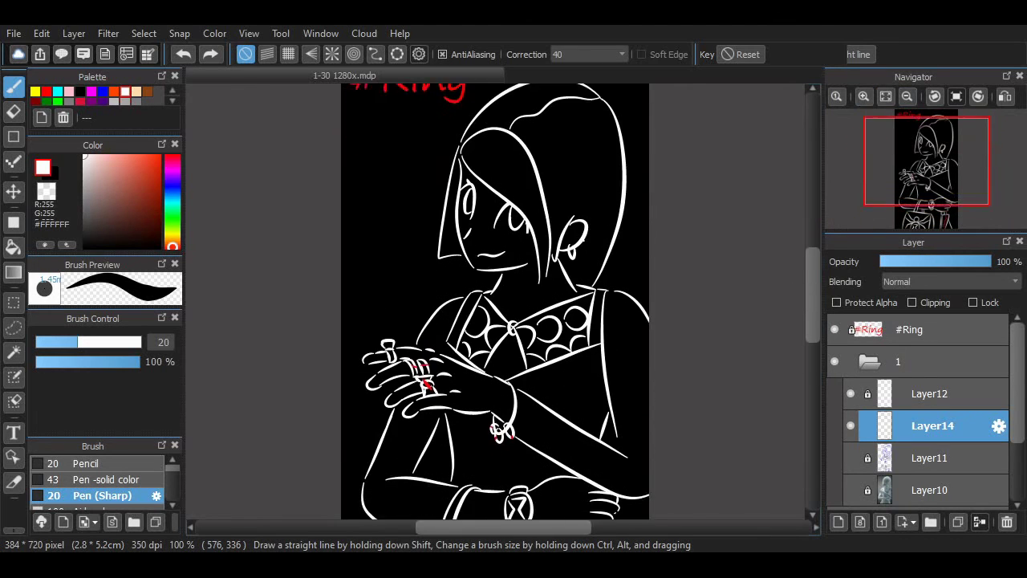
Add the red caption "Mrs Wido" beneath the #Ring title, in smaller lettering than the title
{"action": "scroll", "coordinate": [759, 427], "scroll_direction": "up", "scroll_amount": 2}
{"action": "left_click", "coordinate": [909, 329]}
{"action": "key", "text": "t"}
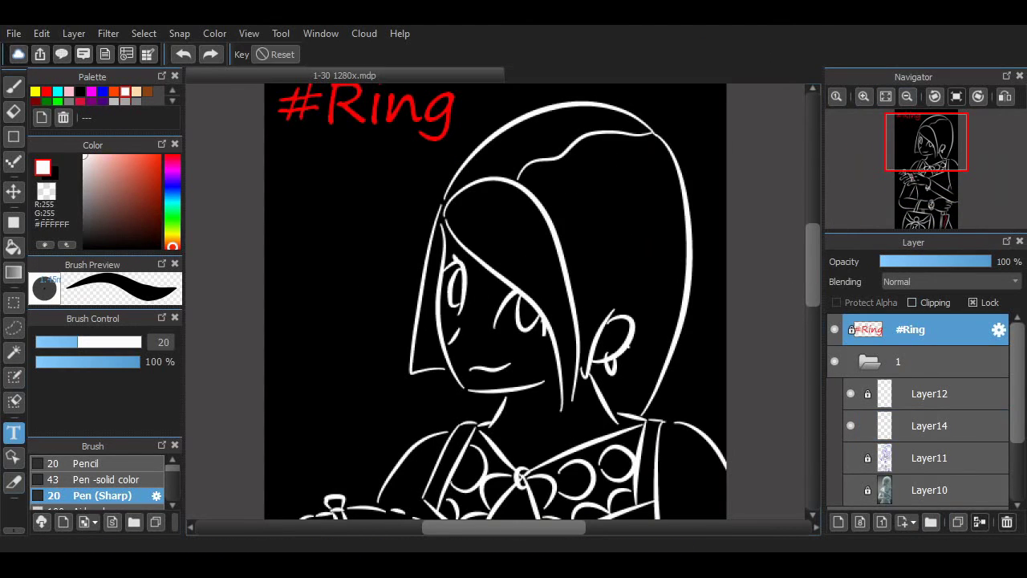
{"action": "left_click", "coordinate": [285, 189]}
{"action": "type", "text": "Mrs"}
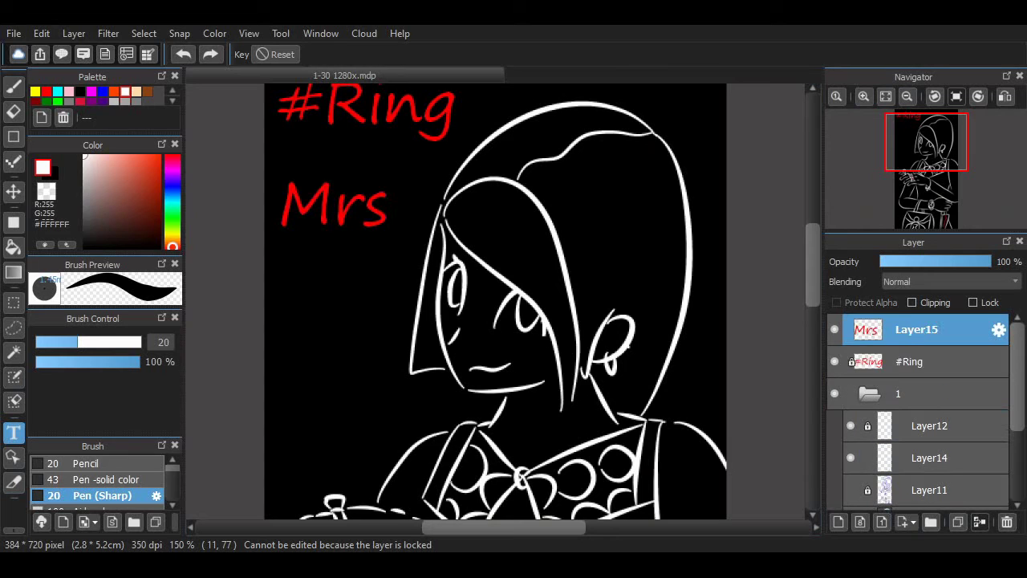
{"action": "type", "text": " (insert name"}
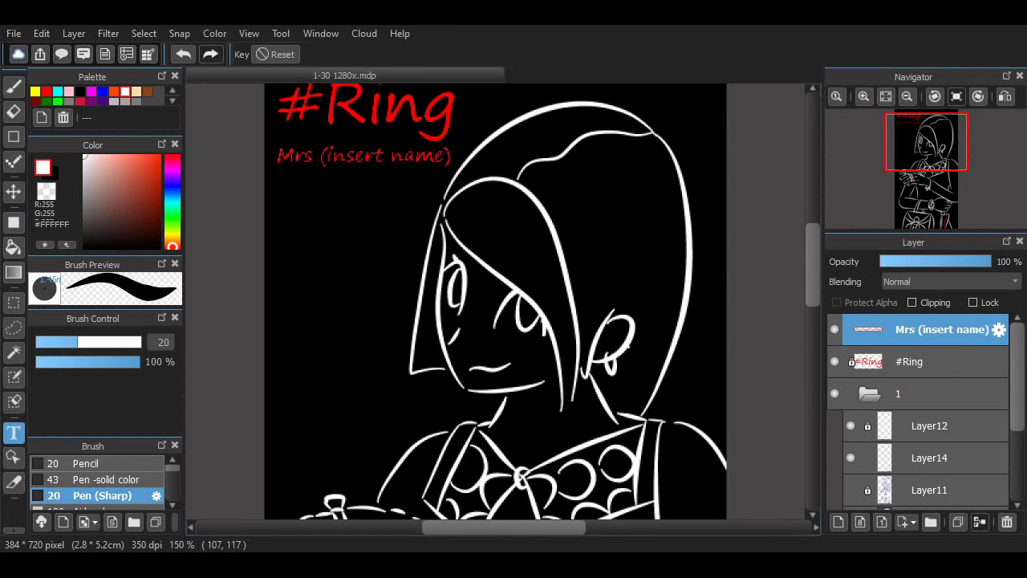
{"action": "key", "text": "ctrl+minus"}
{"action": "scroll", "coordinate": [491, 321], "scroll_direction": "down", "scroll_amount": 5}
{"action": "scroll", "coordinate": [491, 321], "scroll_direction": "up", "scroll_amount": 4}
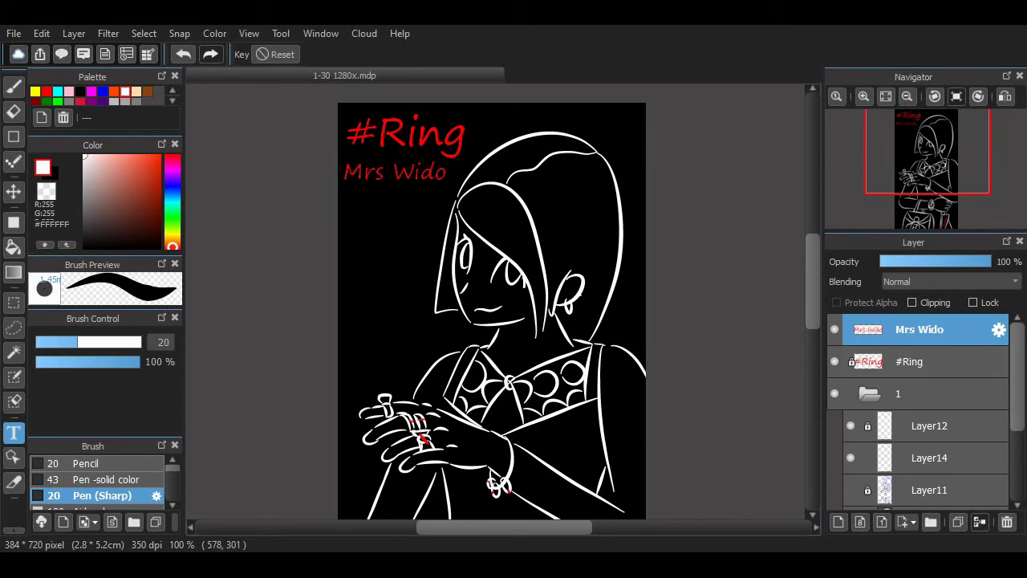
Lock the "Mrs Wido" text layer and select the #Ring layer
{"action": "left_click", "coordinate": [909, 361]}
{"action": "key", "text": "m"}
{"action": "key", "text": "ctrl+minus"}
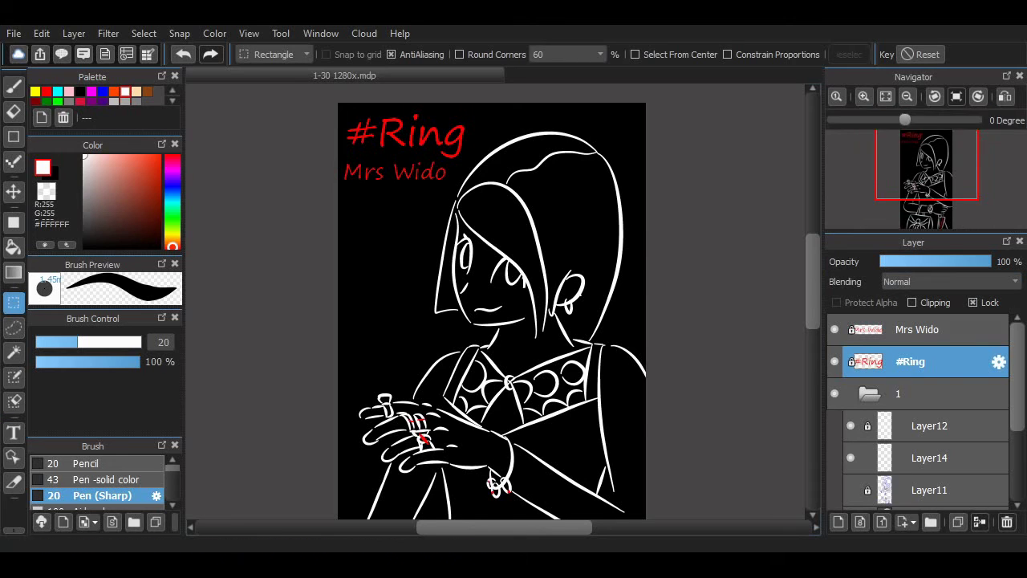
{"action": "scroll", "coordinate": [919, 409], "scroll_direction": "down", "scroll_amount": 2}
Delete Layer12 from folder 1
{"action": "left_click", "coordinate": [869, 333]}
{"action": "left_click", "coordinate": [869, 392]}
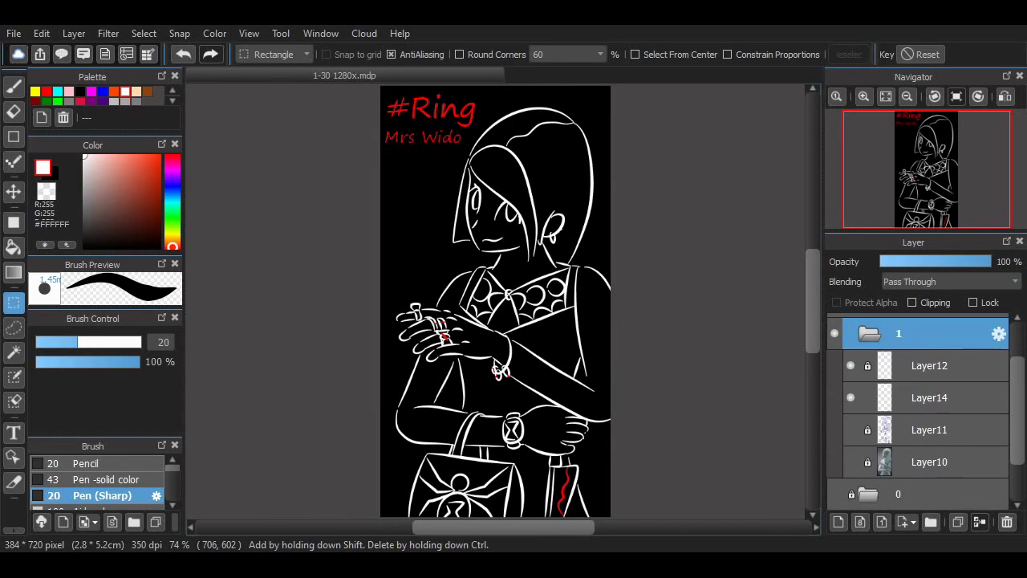
{"action": "scroll", "coordinate": [919, 409], "scroll_direction": "up", "scroll_amount": 1}
{"action": "left_click", "coordinate": [835, 353]}
{"action": "left_click", "coordinate": [835, 354]}
{"action": "left_click", "coordinate": [930, 385]}
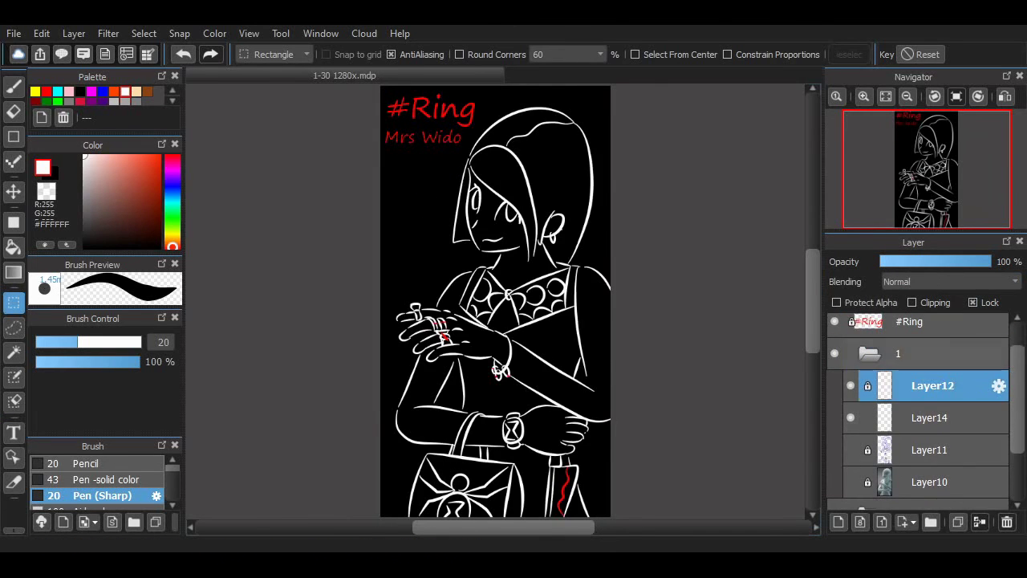
{"action": "left_click", "coordinate": [1007, 522]}
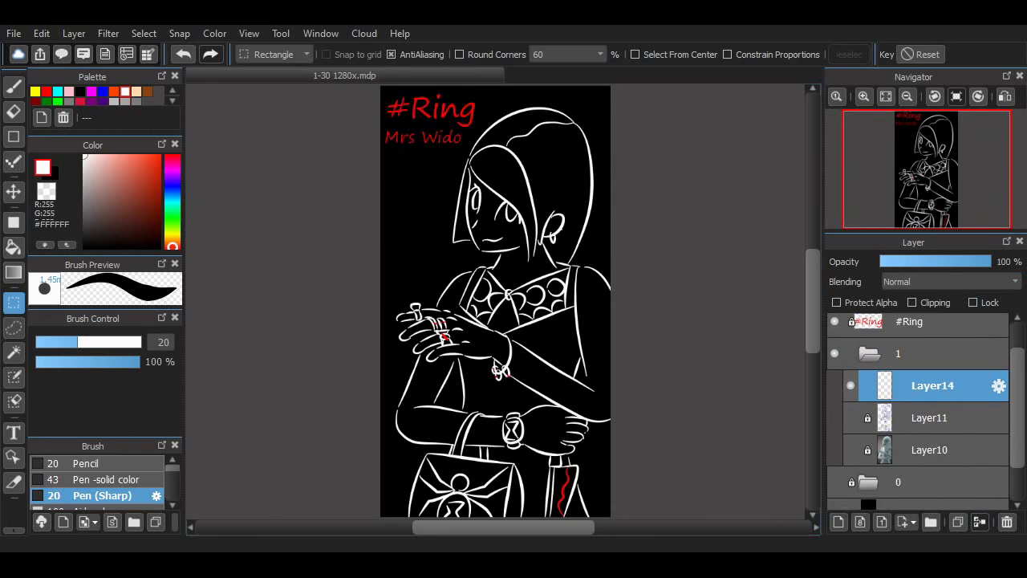
Erase the ear's rounded outer curve on Layer14 and redraw it in white as a long pointed ear
{"action": "key", "text": "ctrl+plus"}
{"action": "key", "text": "ctrl+plus"}
{"action": "key", "text": "ctrl+minus"}
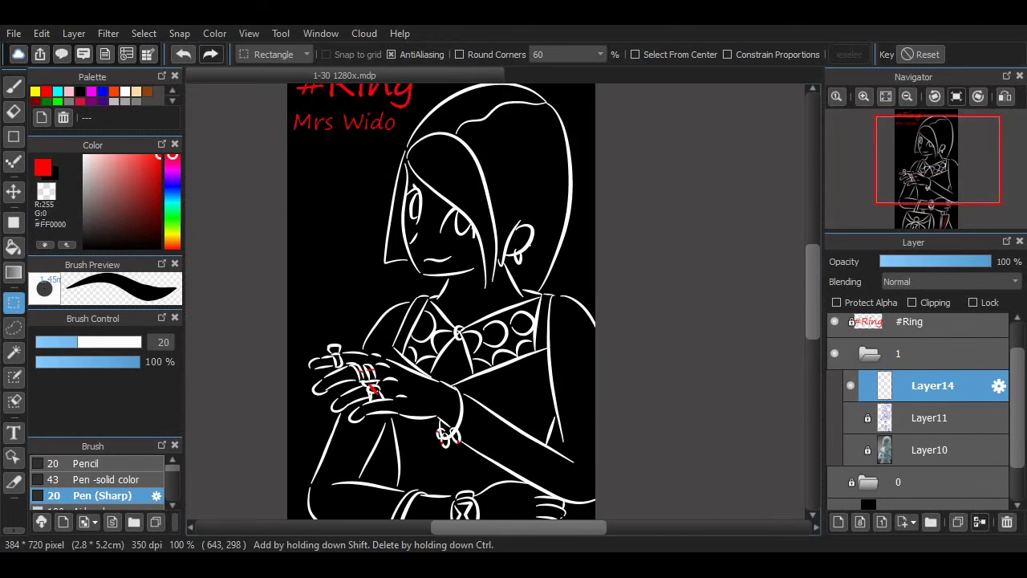
{"action": "key", "text": "ctrl+plus"}
{"action": "key", "text": "ctrl+plus"}
{"action": "key", "text": "ctrl+plus"}
{"action": "key", "text": "ctrl+plus"}
{"action": "key", "text": "e"}
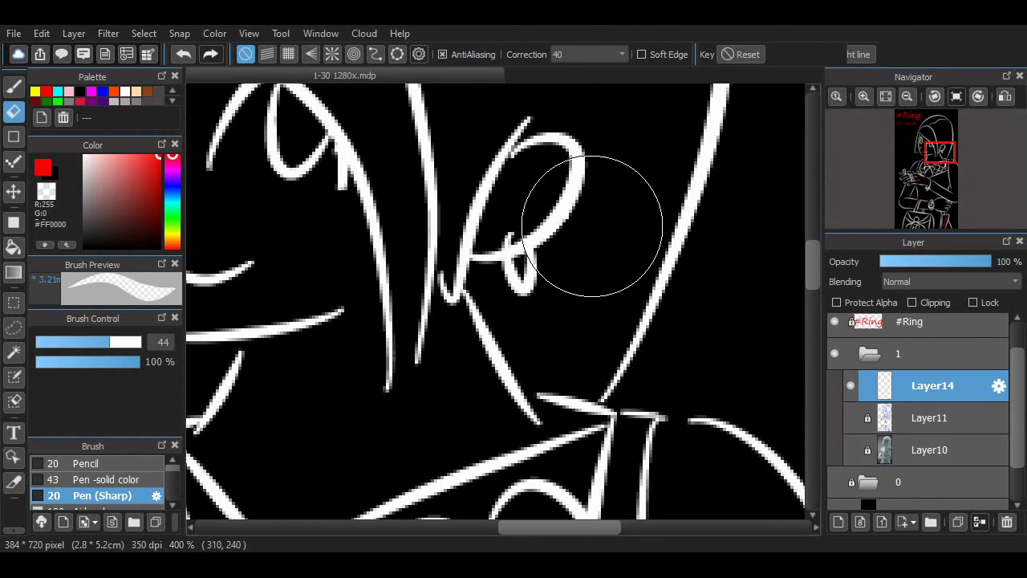
{"action": "scroll", "coordinate": [593, 226], "scroll_direction": "up", "scroll_amount": 2}
{"action": "left_click_drag", "start_coordinate": [530, 212], "coordinate": [553, 233]}
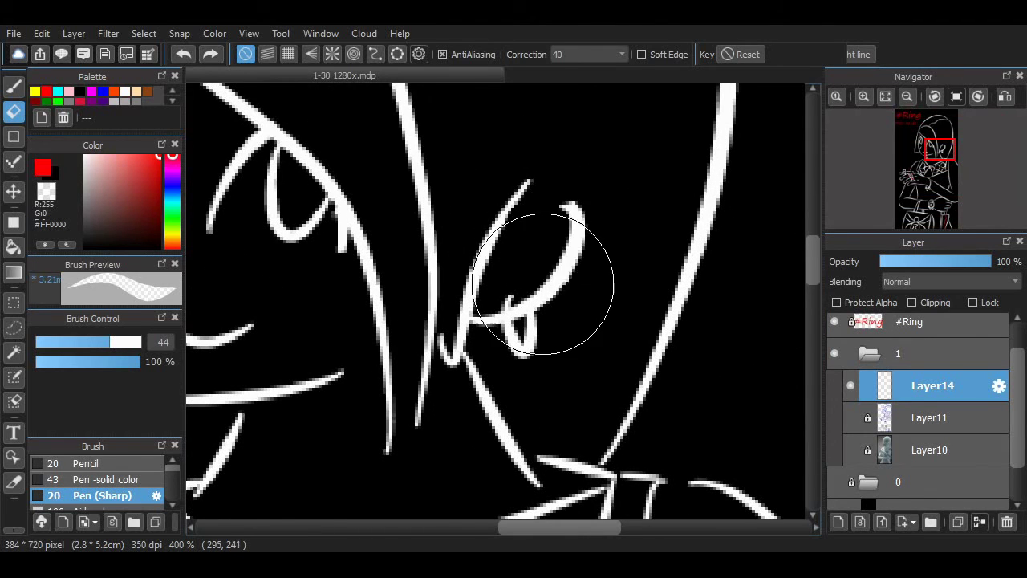
{"action": "mouse_move", "coordinate": [543, 284]}
{"action": "left_mouse_down"}
{"action": "mouse_move", "coordinate": [562, 223]}
{"action": "mouse_move", "coordinate": [537, 310]}
{"action": "mouse_move", "coordinate": [518, 319]}
{"action": "left_mouse_up"}
{"action": "key", "text": "b"}
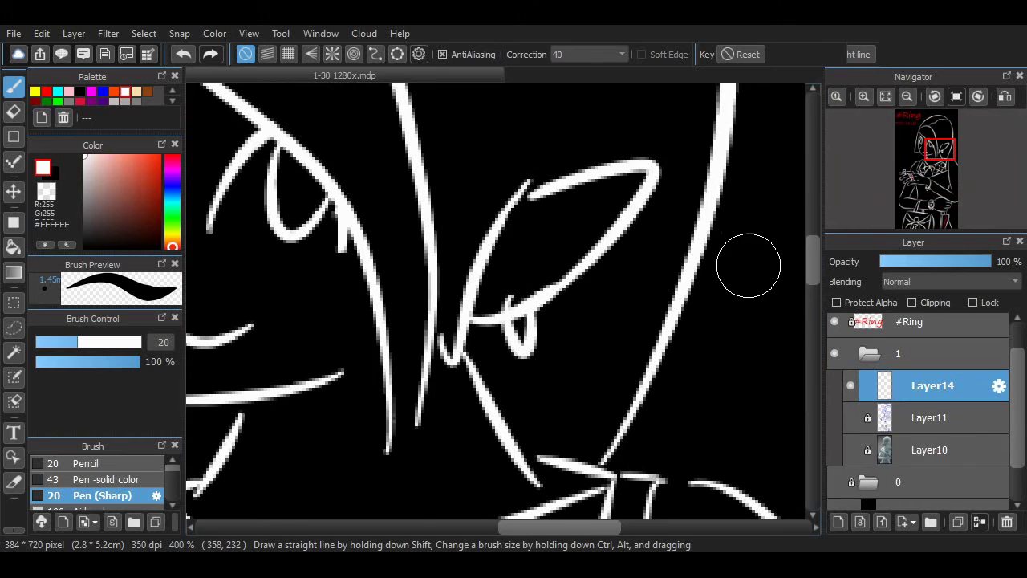
Paint a red accent on the lower part of the earring on a new layer clipped to Layer14, and merge it down into Layer14
{"action": "left_click_drag", "start_coordinate": [749, 265], "coordinate": [765, 281]}
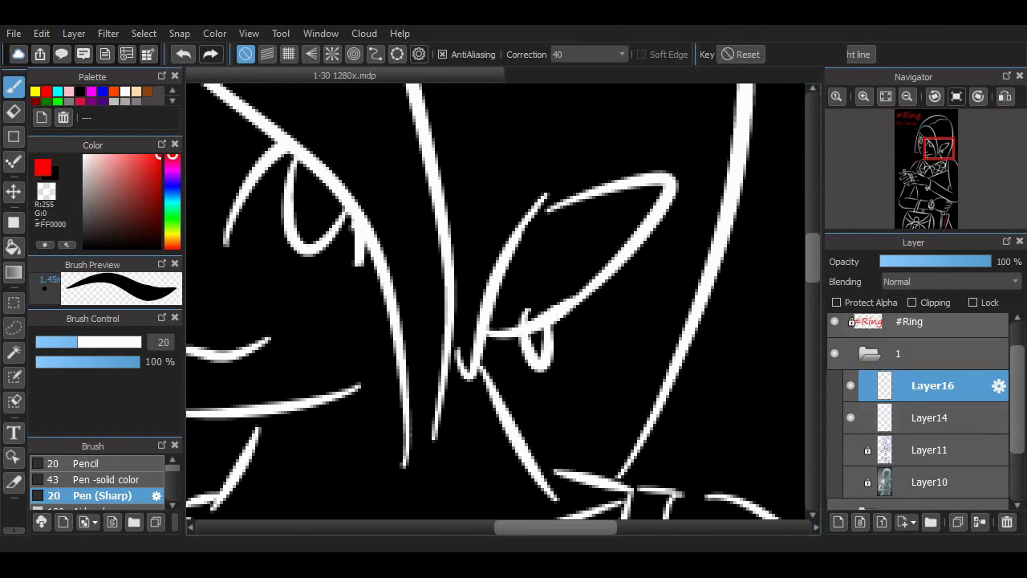
{"action": "left_click_drag", "start_coordinate": [536, 353], "coordinate": [560, 389]}
{"action": "scroll", "coordinate": [446, 319], "scroll_direction": "down", "scroll_amount": 6}
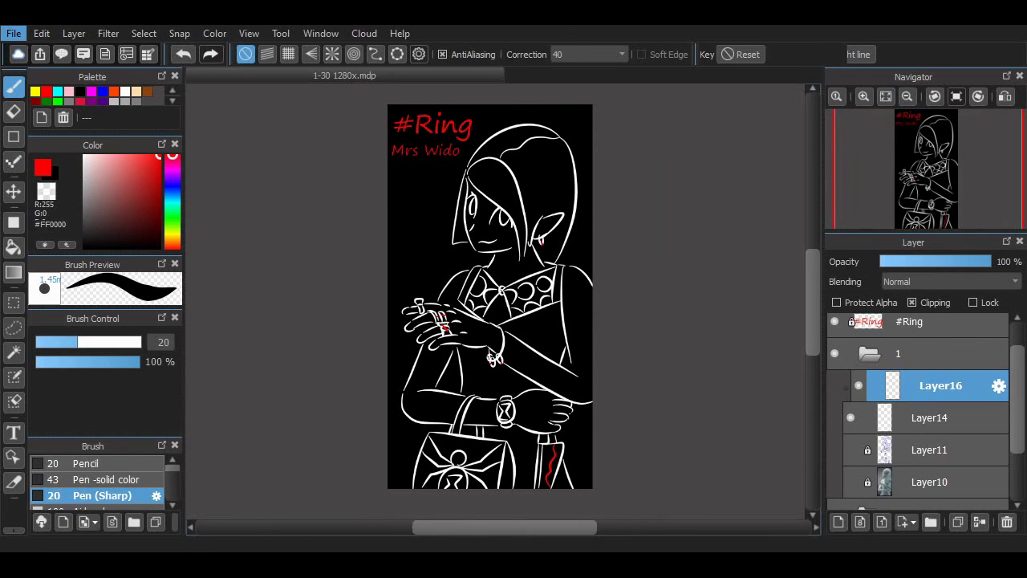
{"action": "scroll", "coordinate": [449, 273], "scroll_direction": "up", "scroll_amount": 1}
{"action": "left_click", "coordinate": [979, 522]}
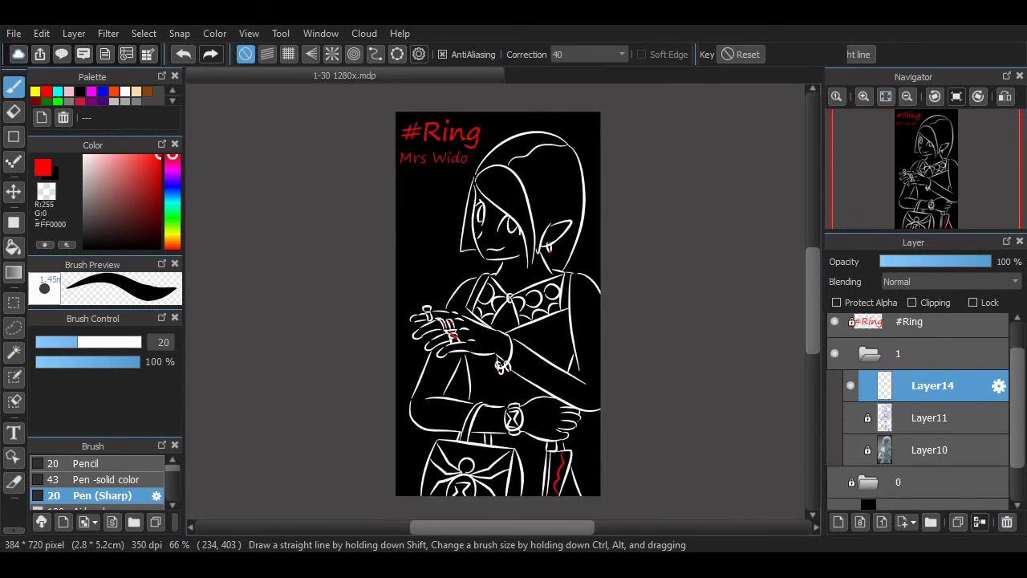
{"action": "scroll", "coordinate": [532, 353], "scroll_direction": "up", "scroll_amount": 3}
{"action": "scroll", "coordinate": [532, 352], "scroll_direction": "down", "scroll_amount": 4}
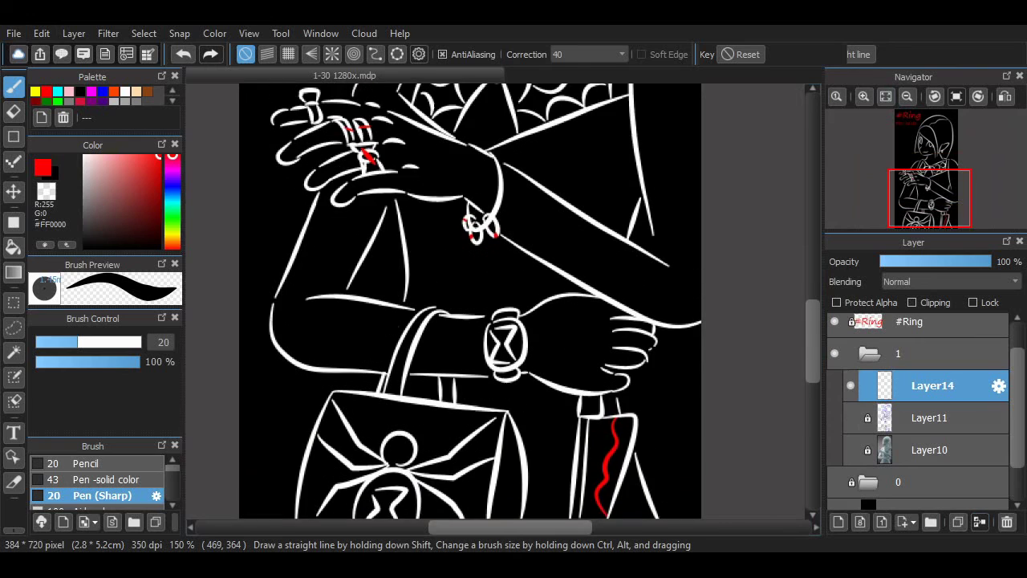
{"action": "scroll", "coordinate": [471, 302], "scroll_direction": "up", "scroll_amount": 8}
{"action": "scroll", "coordinate": [252, 362], "scroll_direction": "down", "scroll_amount": 3}
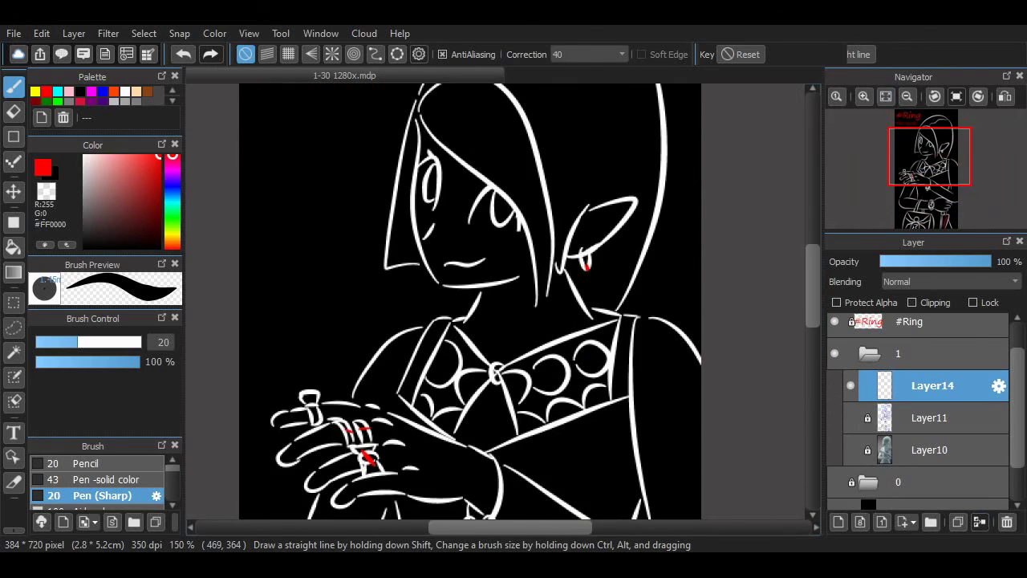
{"action": "scroll", "coordinate": [252, 362], "scroll_direction": "up", "scroll_amount": 3}
{"action": "scroll", "coordinate": [498, 301], "scroll_direction": "down", "scroll_amount": 6}
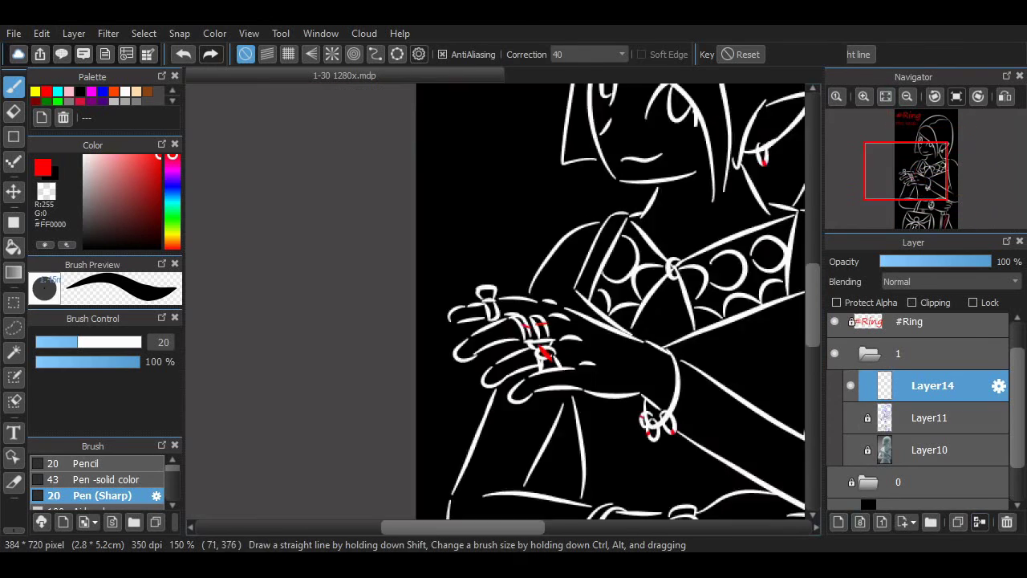